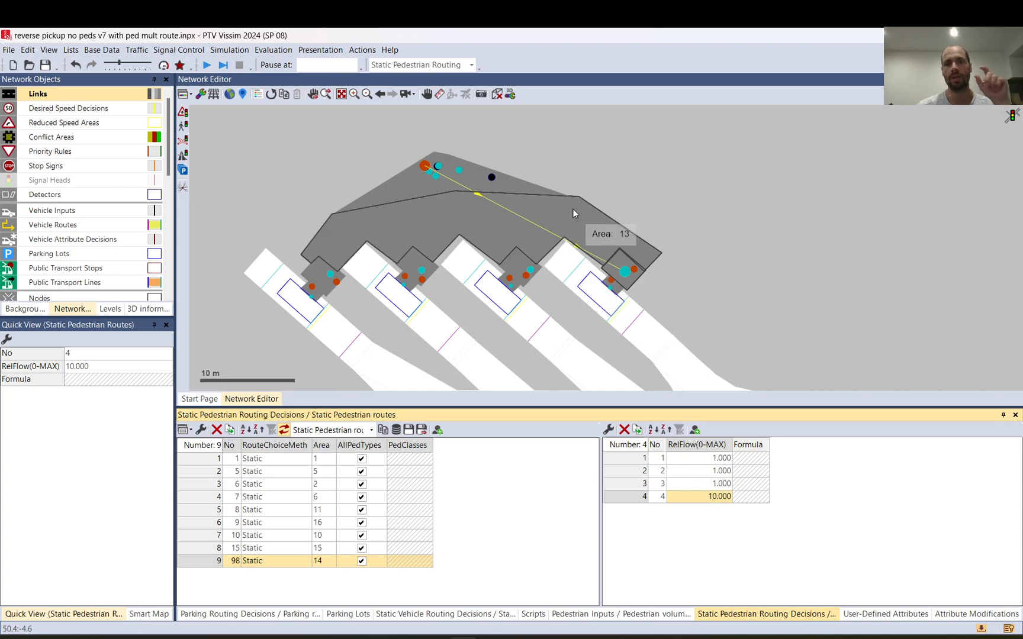
Step: Inspect pedestrian area 1 and static pedestrian routing decision 5 beside the angled parking bays
click(538, 160)
scroll(538, 160, down, 3)
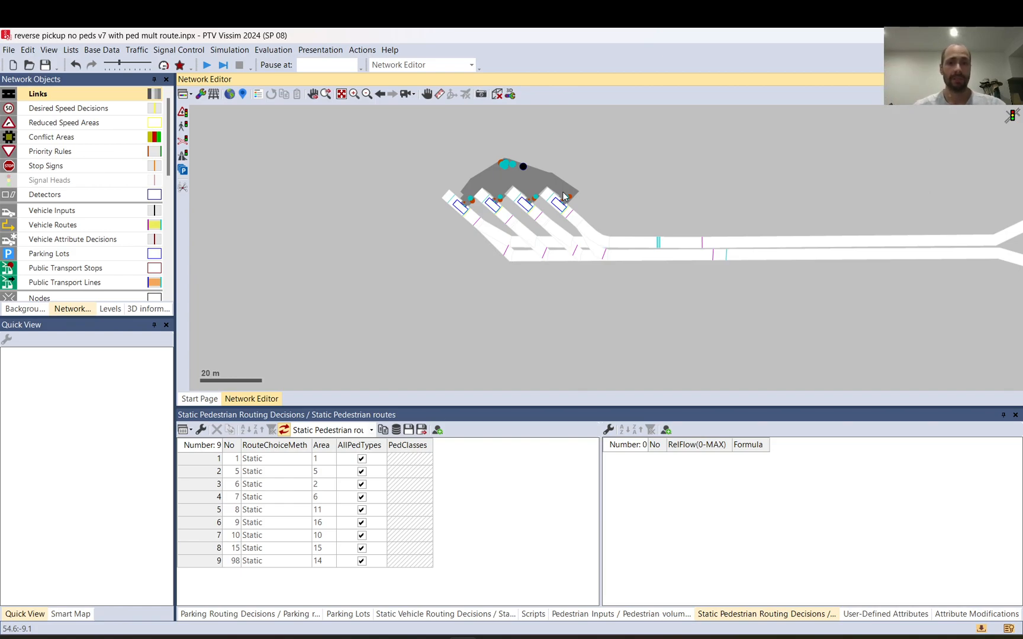
scroll(553, 206, up, 2)
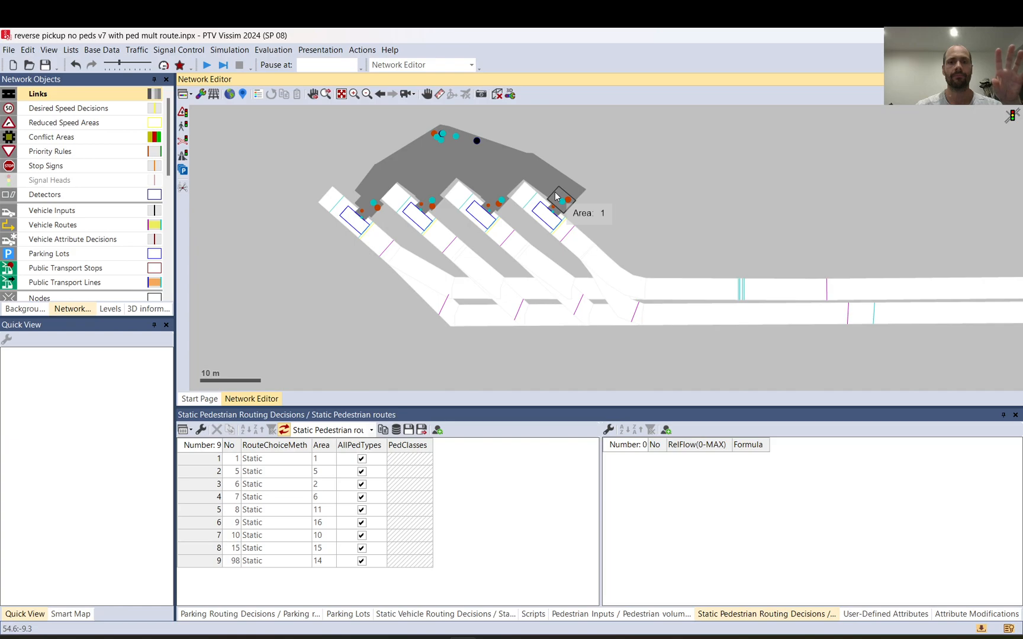
click(556, 197)
click(493, 200)
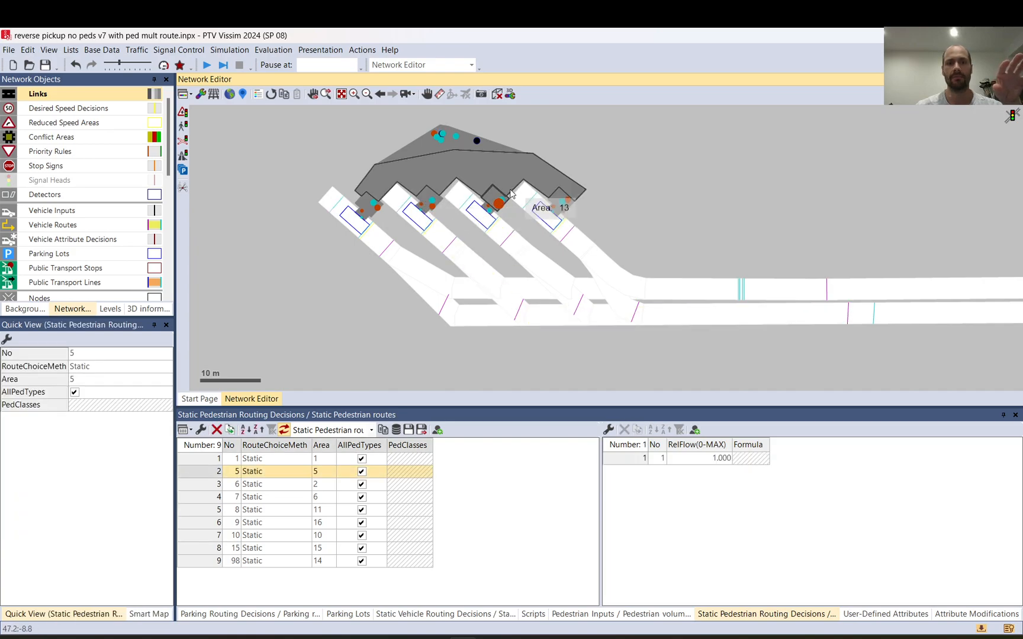
scroll(549, 203, up, 3)
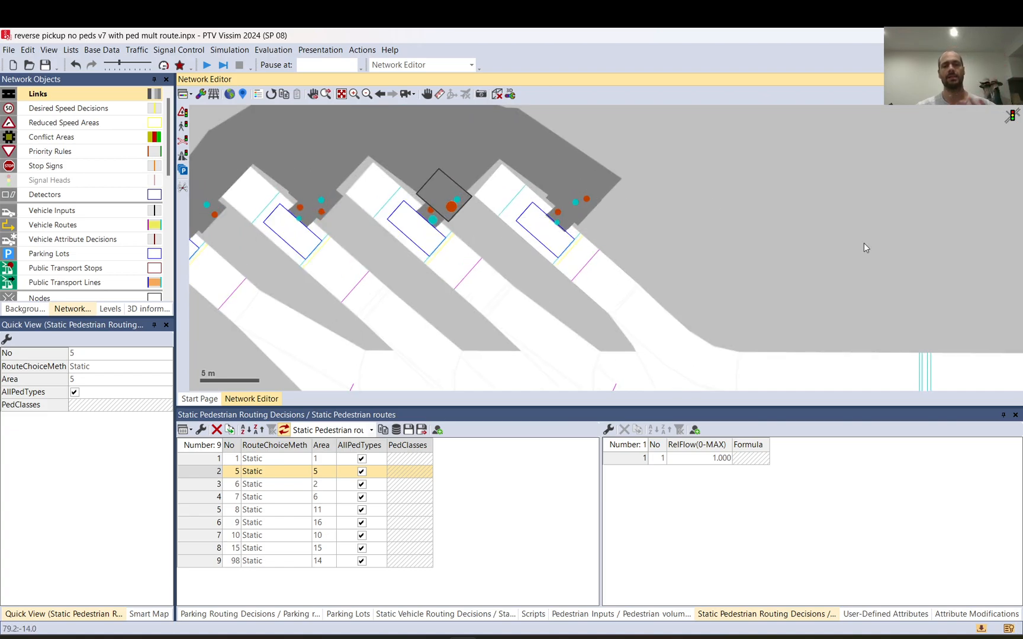
scroll(864, 242, down, 3)
scroll(888, 231, up, 3)
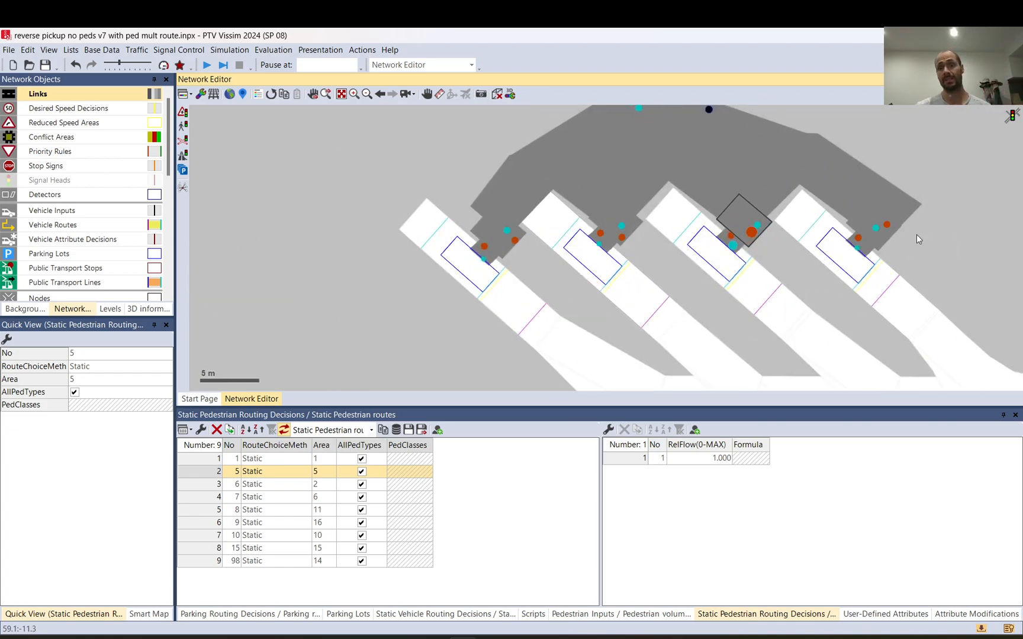
Step: Check the numbering of the pedestrian areas beside the four bays and of parking lots 1 and 5
click(854, 228)
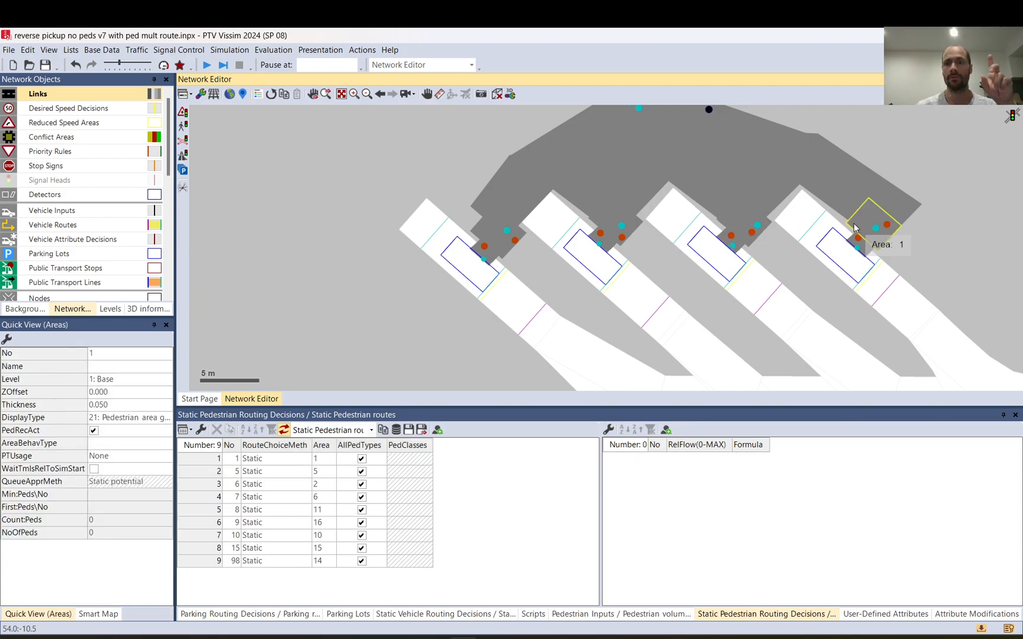
click(838, 261)
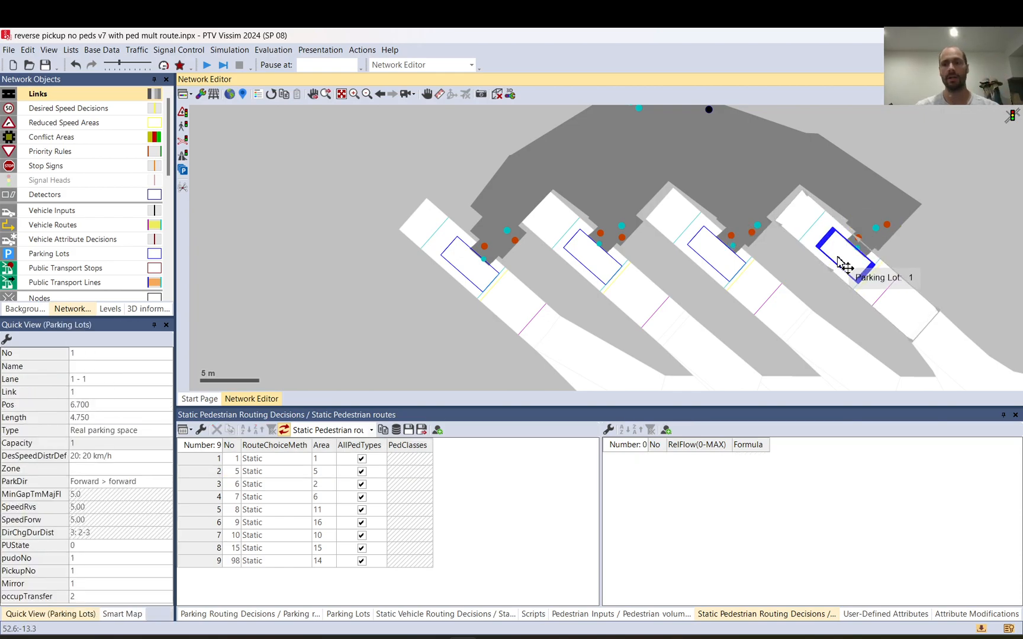
click(736, 217)
click(614, 218)
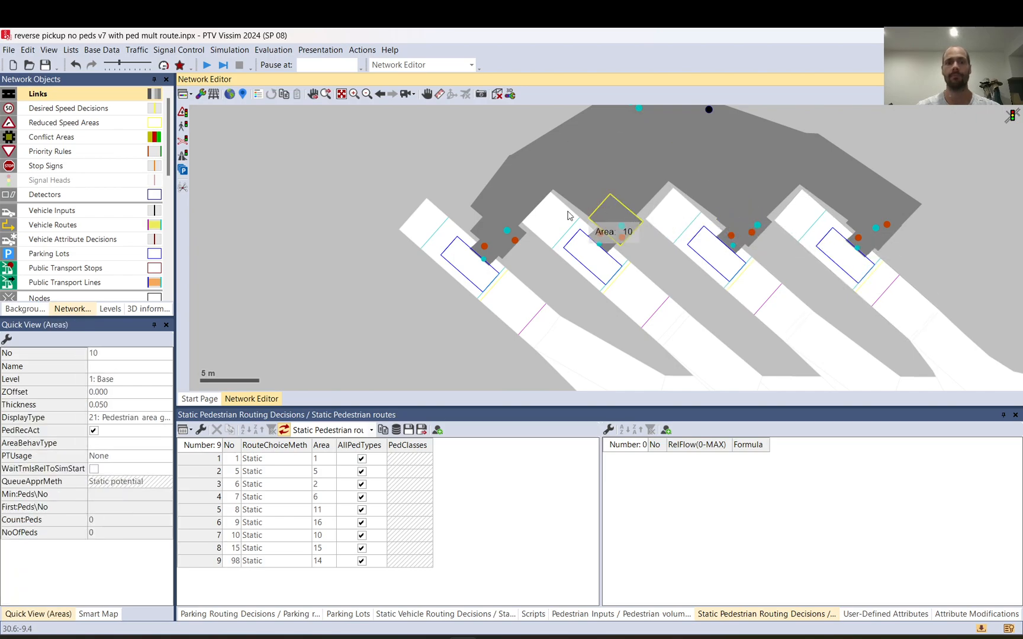
click(488, 228)
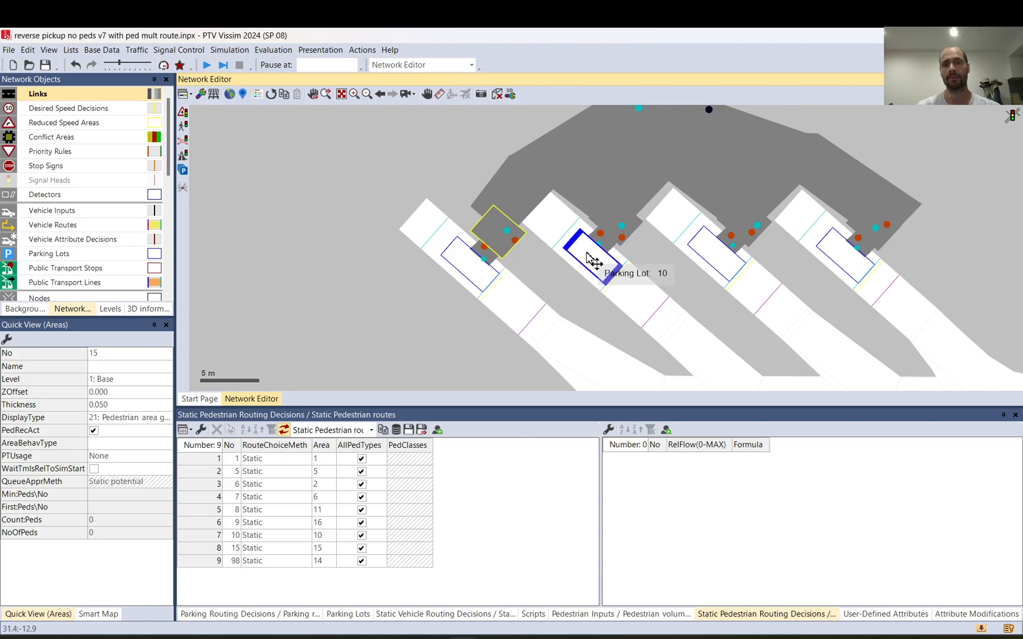
click(715, 262)
key(Tab)
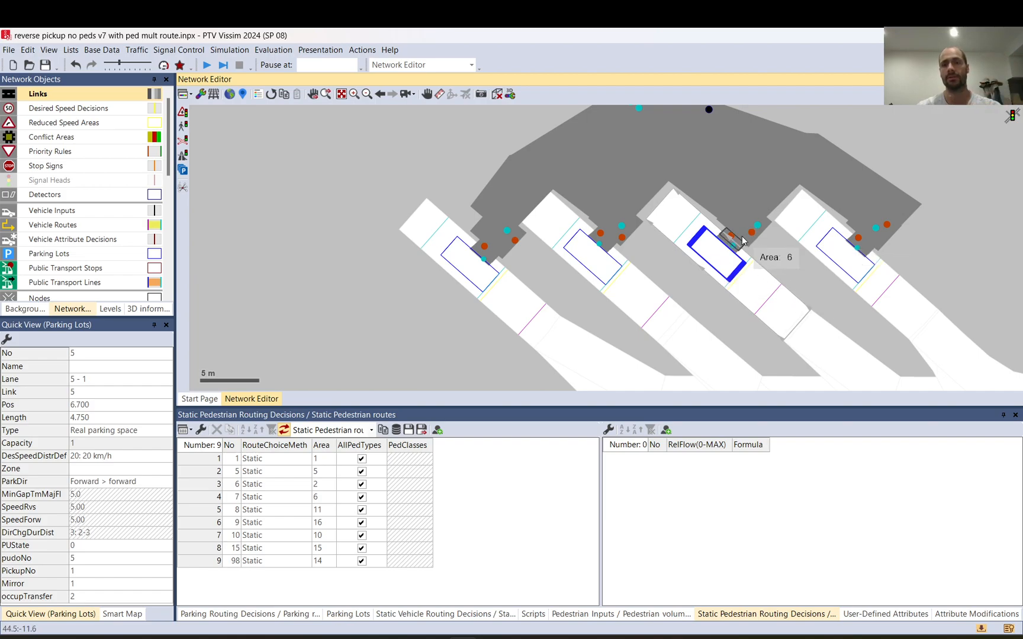
Step: Inspect static pedestrian routing decisions 1 and 5 at their loading areas
click(891, 228)
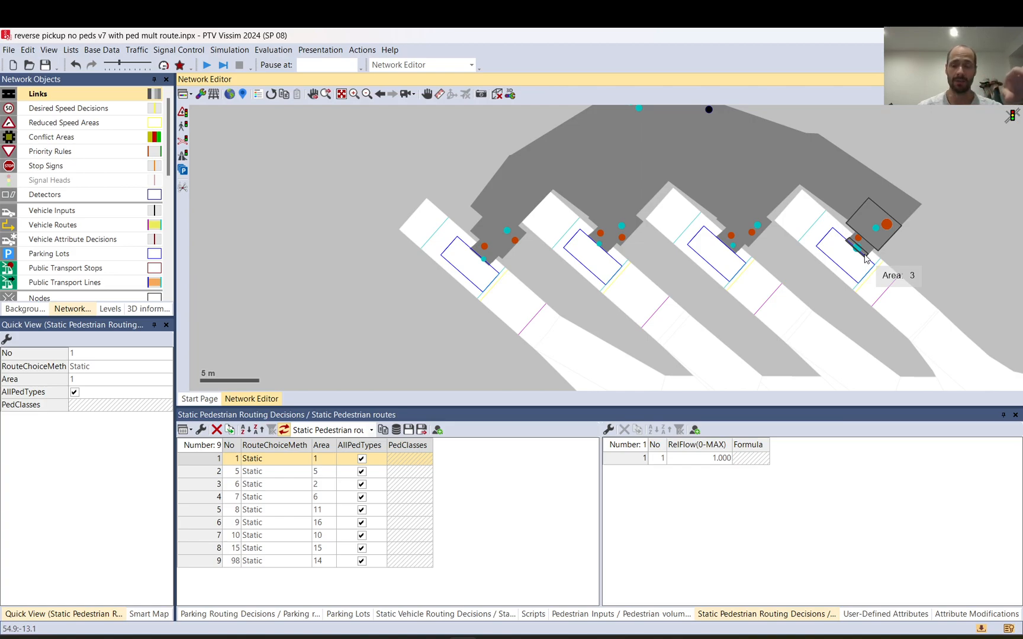
click(751, 242)
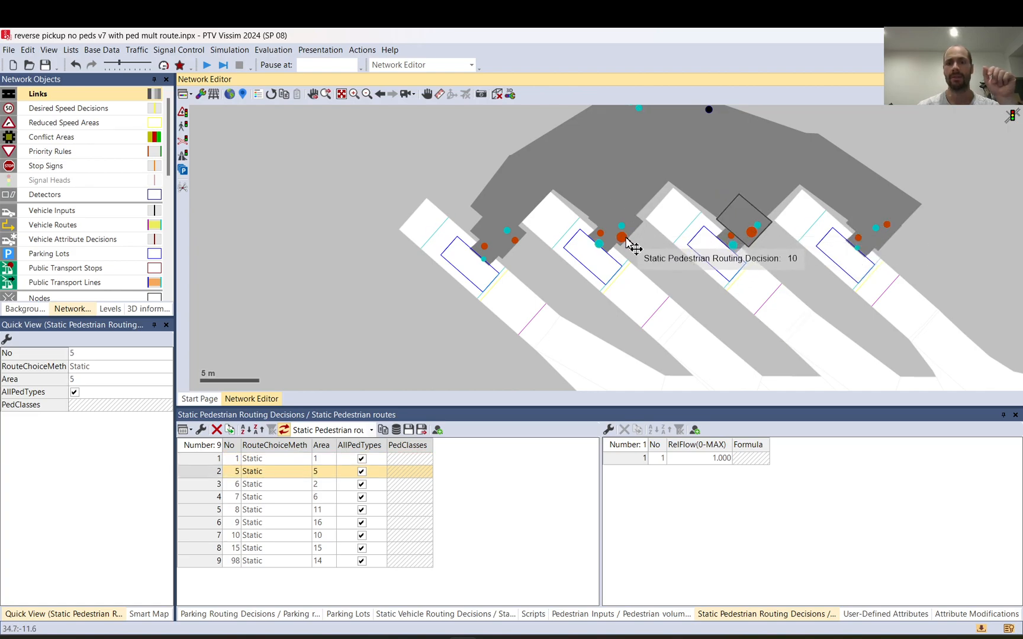
scroll(529, 246, down, 3)
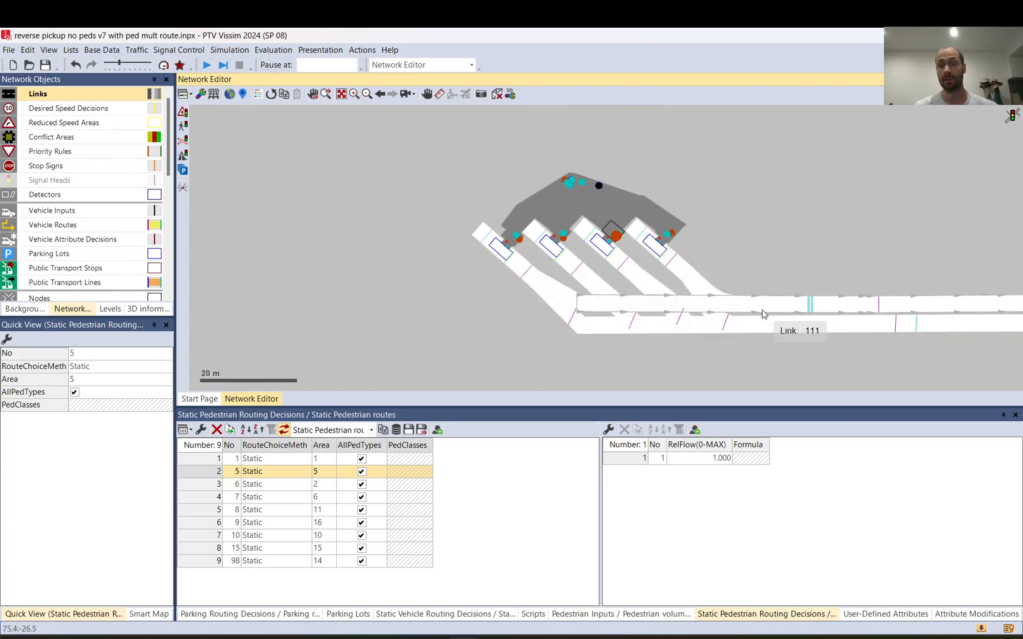
Step: Review the parking routing decisions at the entrances of all four bays, one after another
click(726, 325)
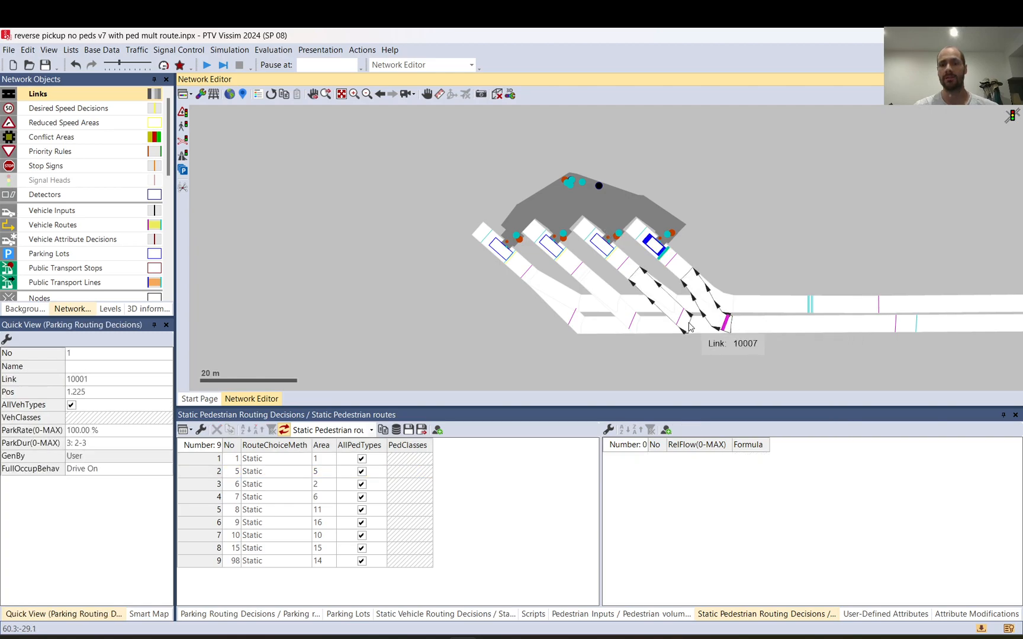
click(681, 320)
click(634, 325)
click(574, 323)
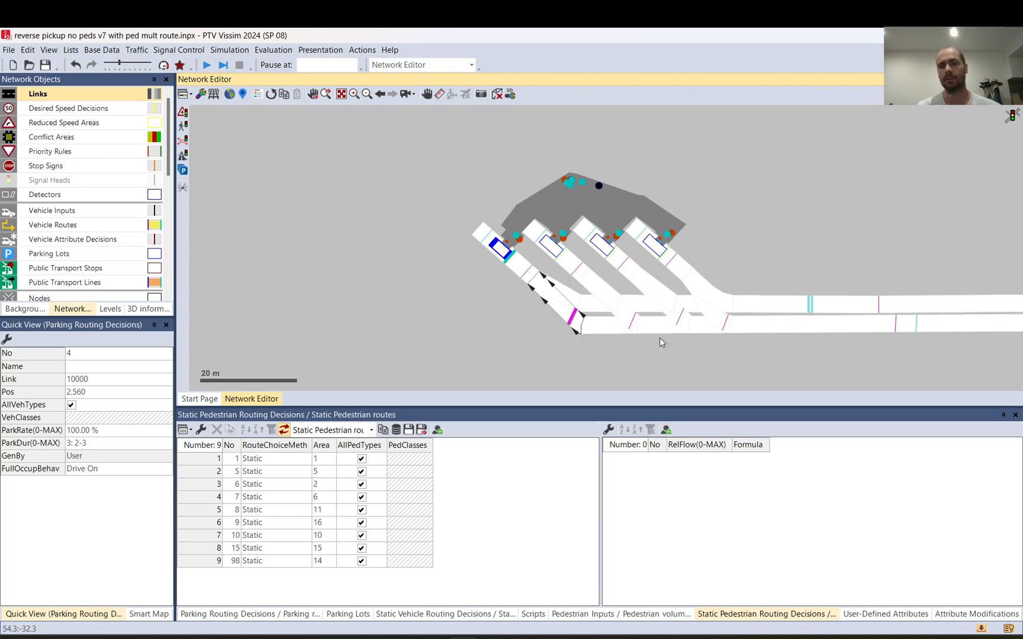
Step: Open the list of event-based scripts and clear the selection in the network
click(359, 51)
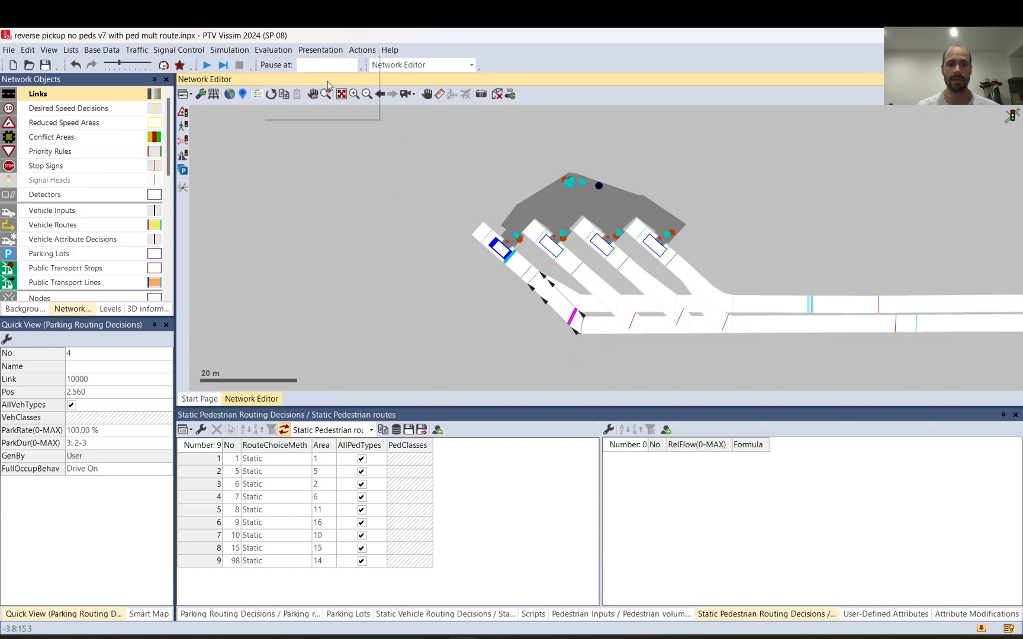
click(329, 83)
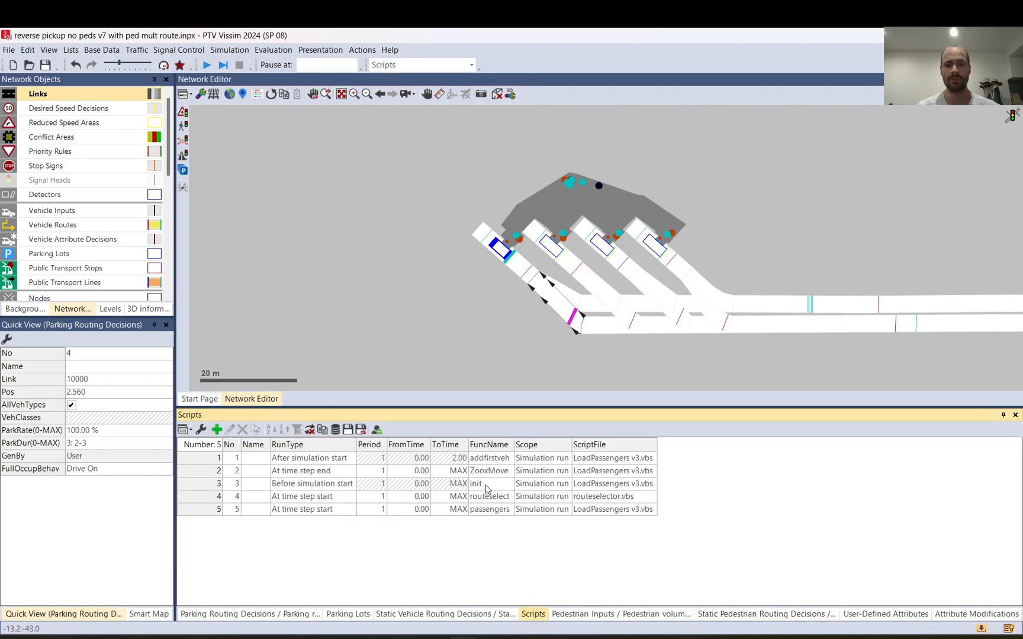
click(523, 370)
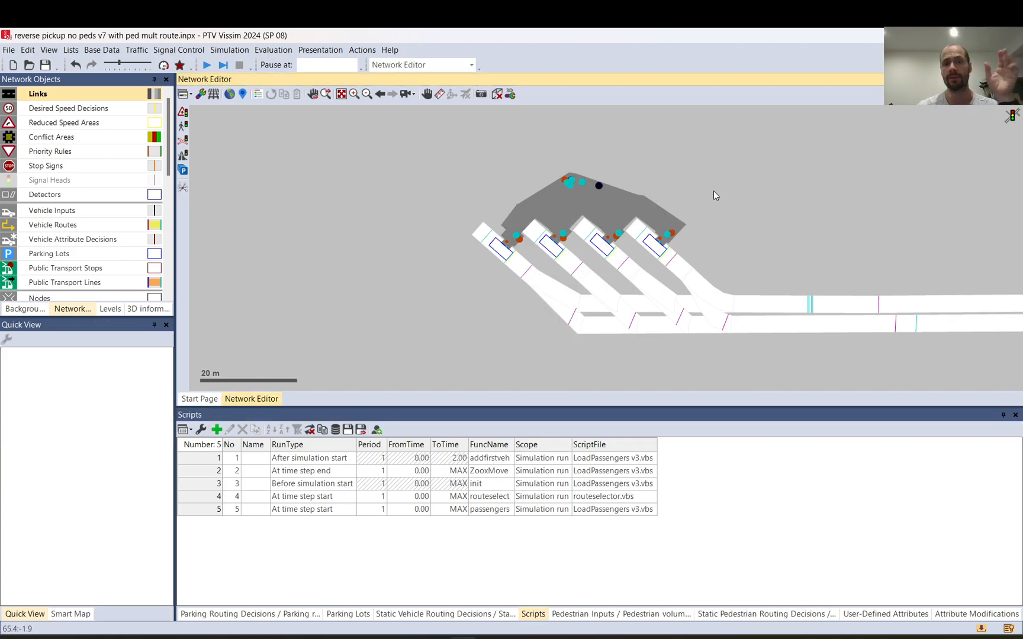
Step: Examine pedestrian area 14 and the routes of static pedestrian routing decision 98 to the four bays
click(591, 196)
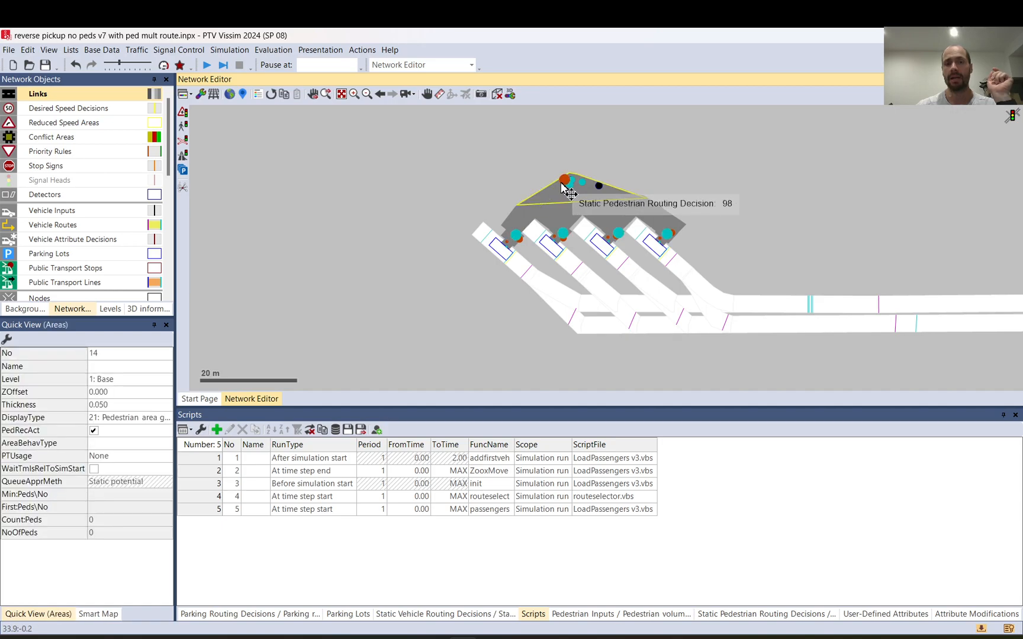
click(563, 183)
scroll(563, 181, up, 3)
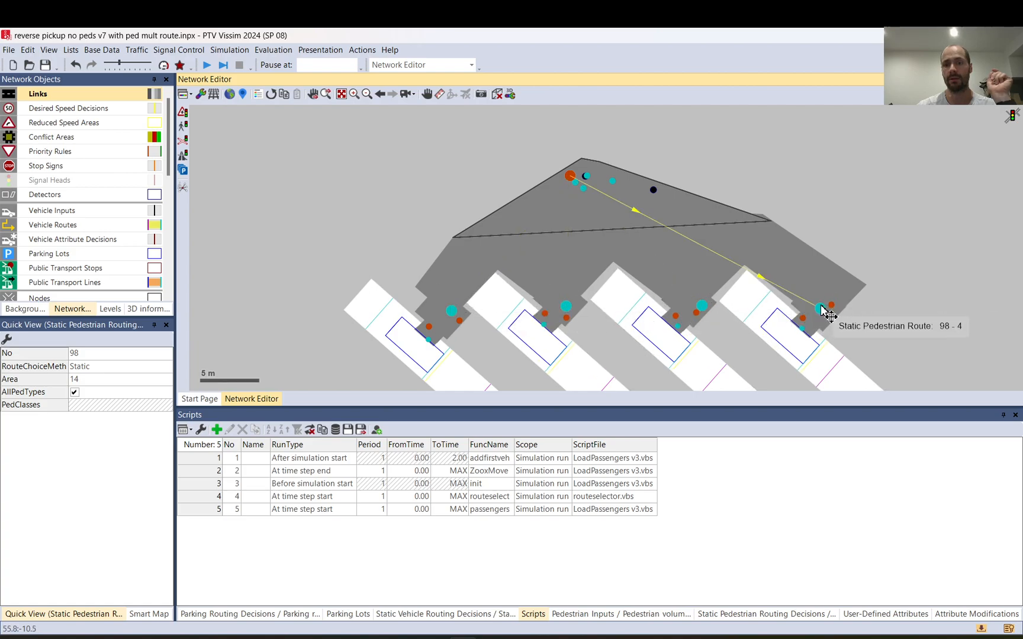
scroll(743, 159, down, 3)
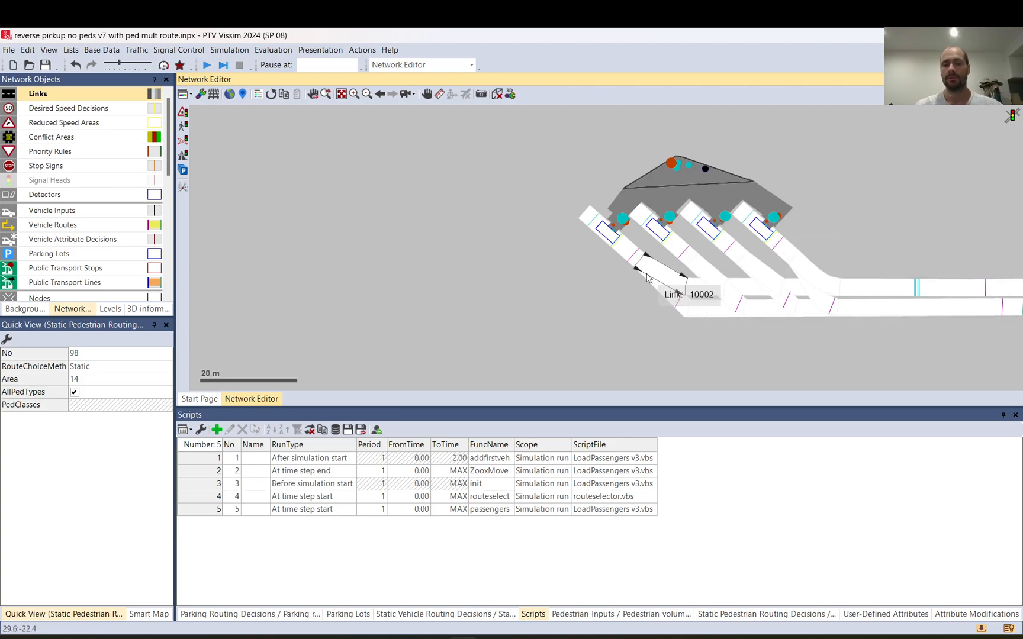
Step: Examine static vehicle routing decision 99 on link 1111 and highlight its routes 1, 5 and 10
scroll(647, 278, down, 3)
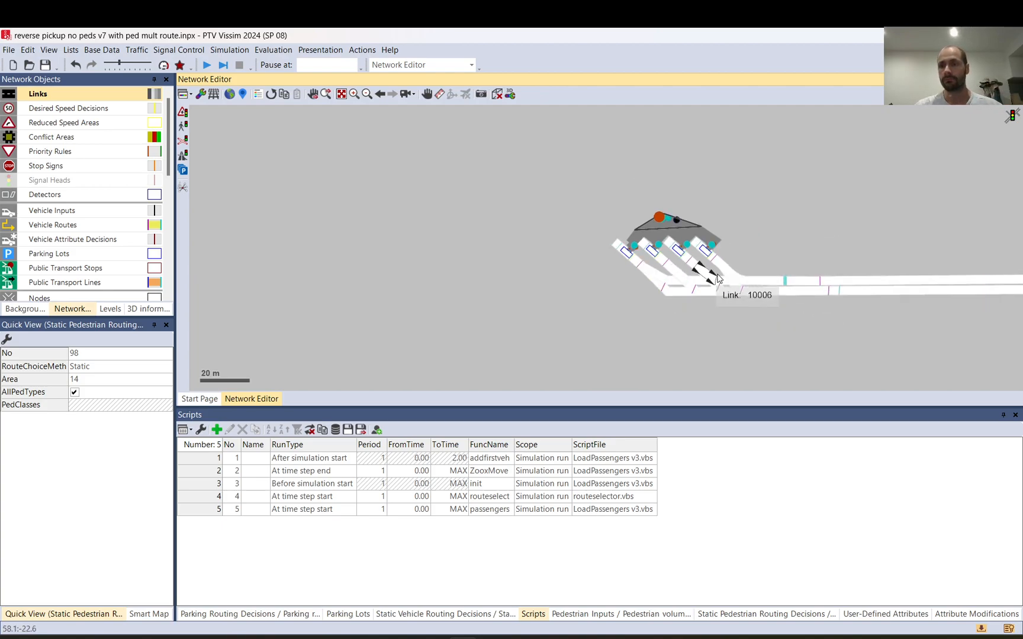
click(830, 290)
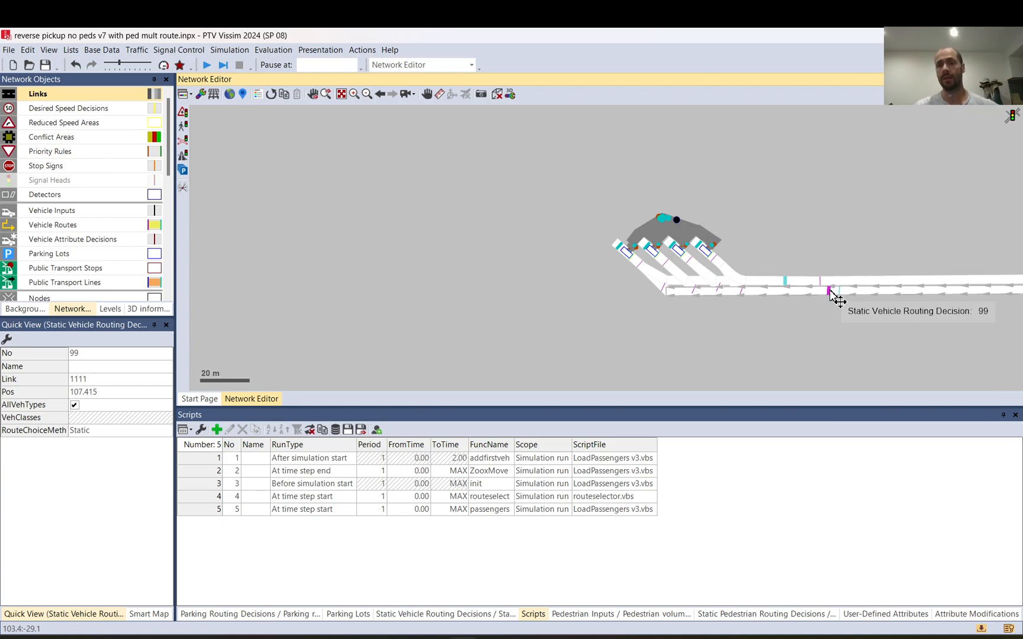
scroll(837, 301, up, 2)
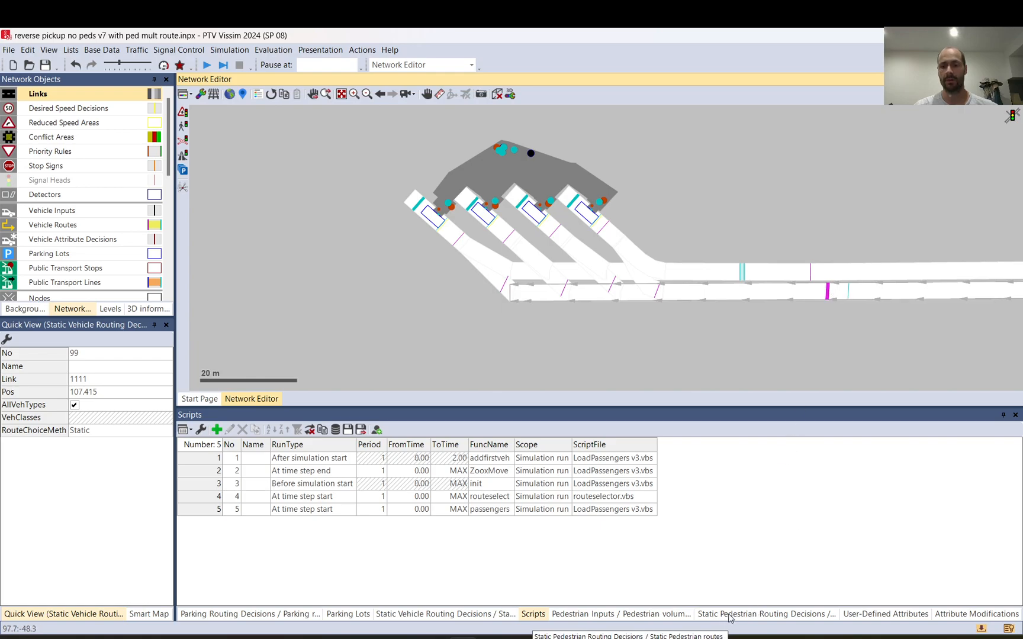
click(402, 614)
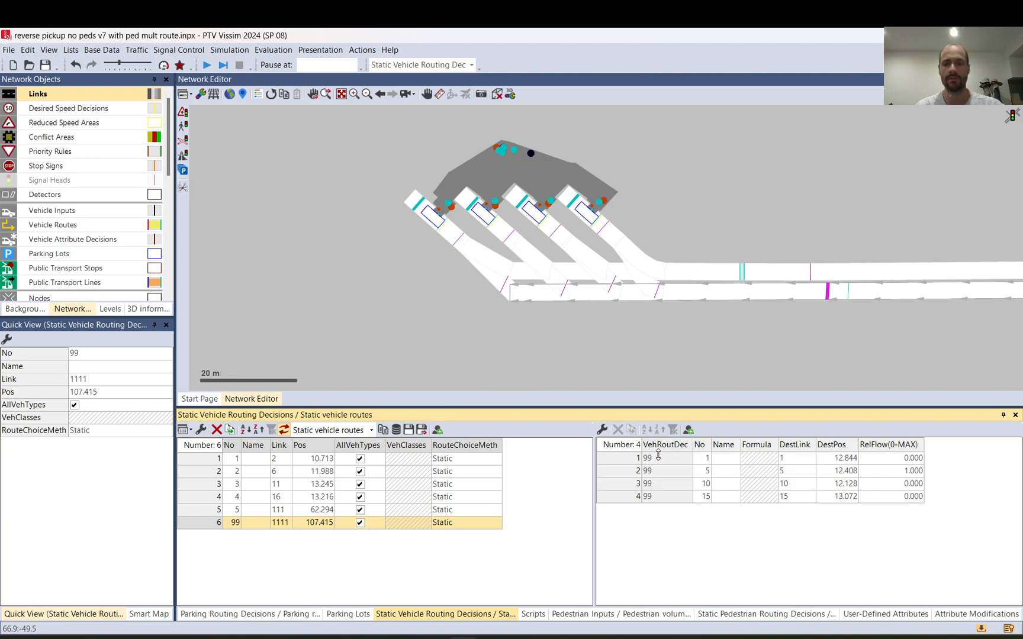
click(704, 461)
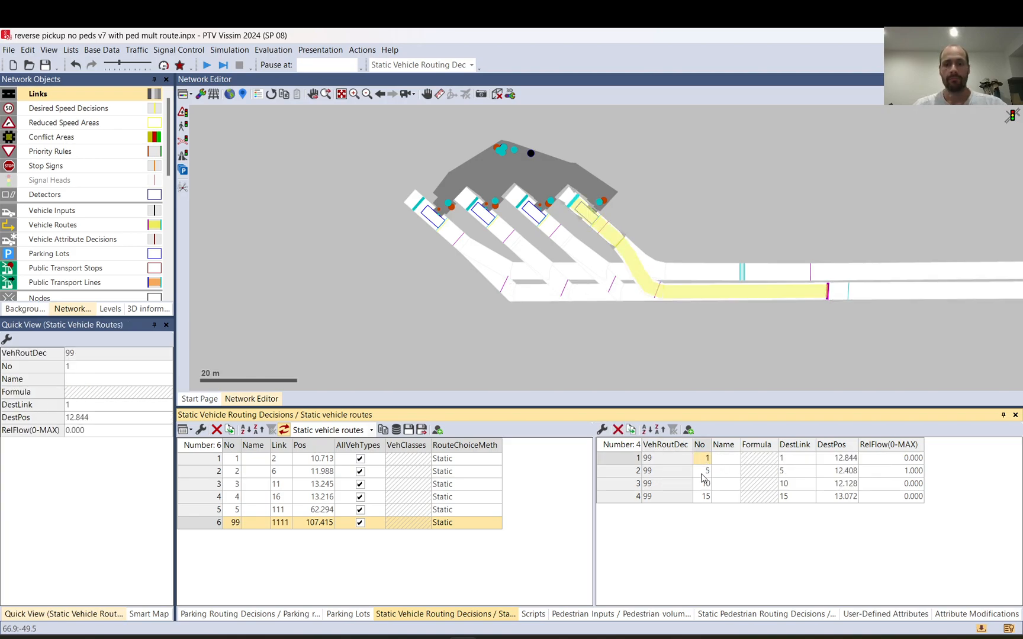
click(704, 472)
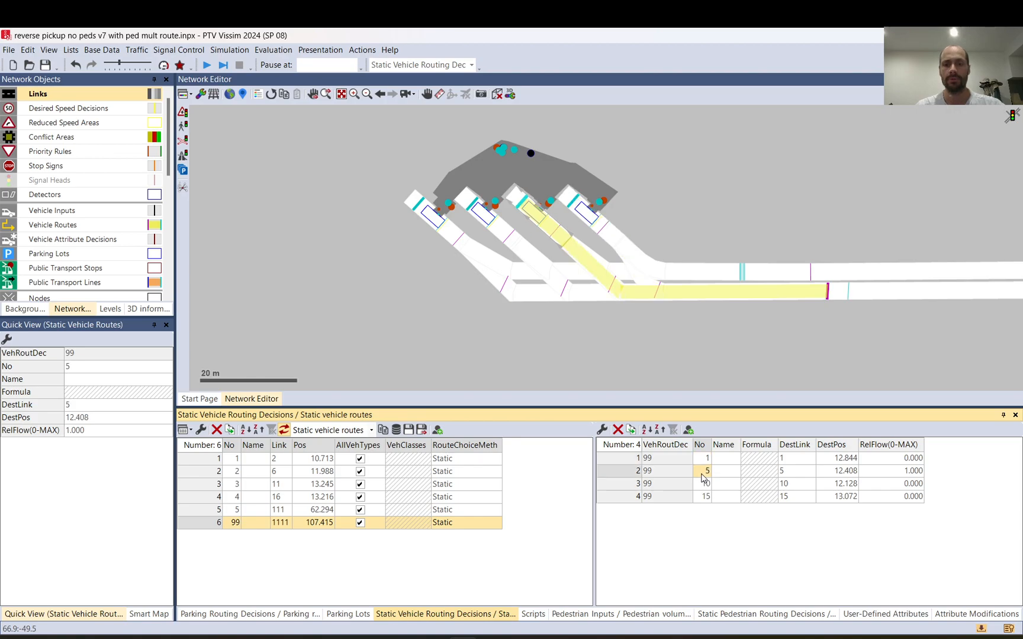
click(703, 484)
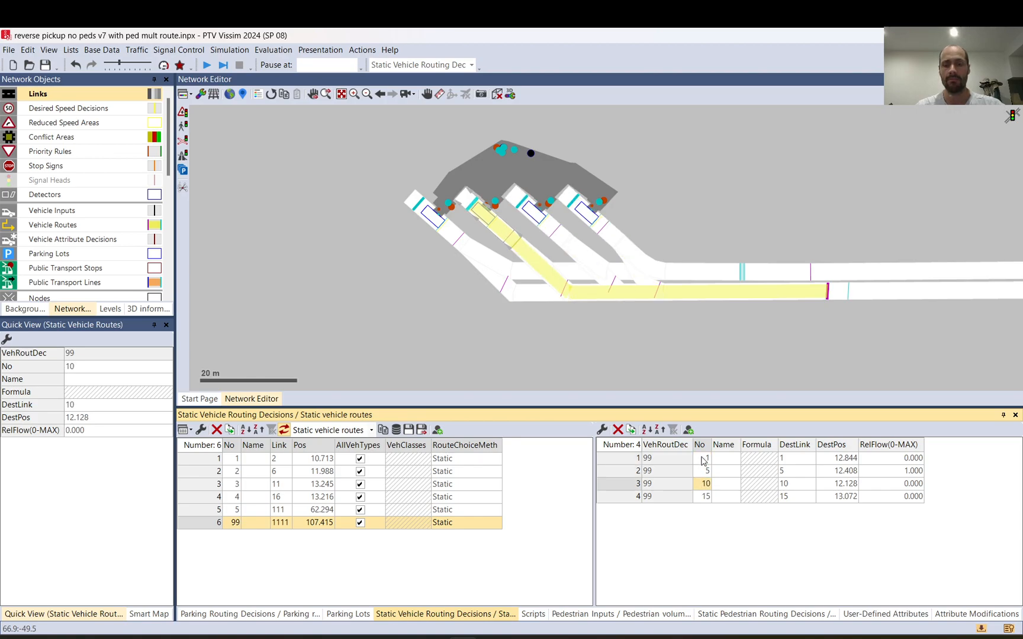
Step: Compare the attributes of parking lots 1 and 15 with vehicle routing decision 99 and pedestrian area 1
click(588, 220)
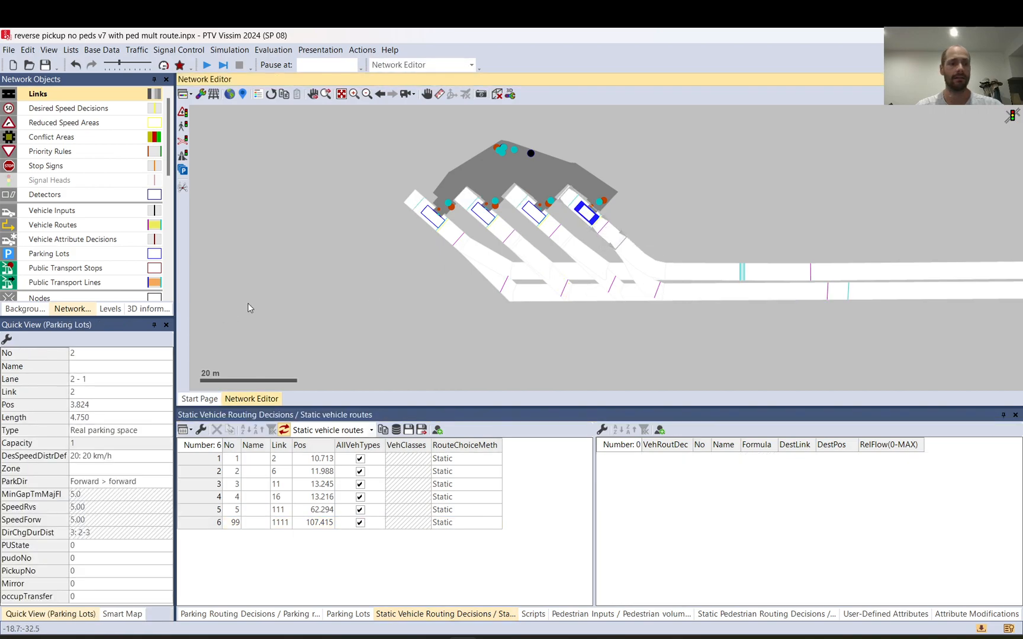
click(70, 392)
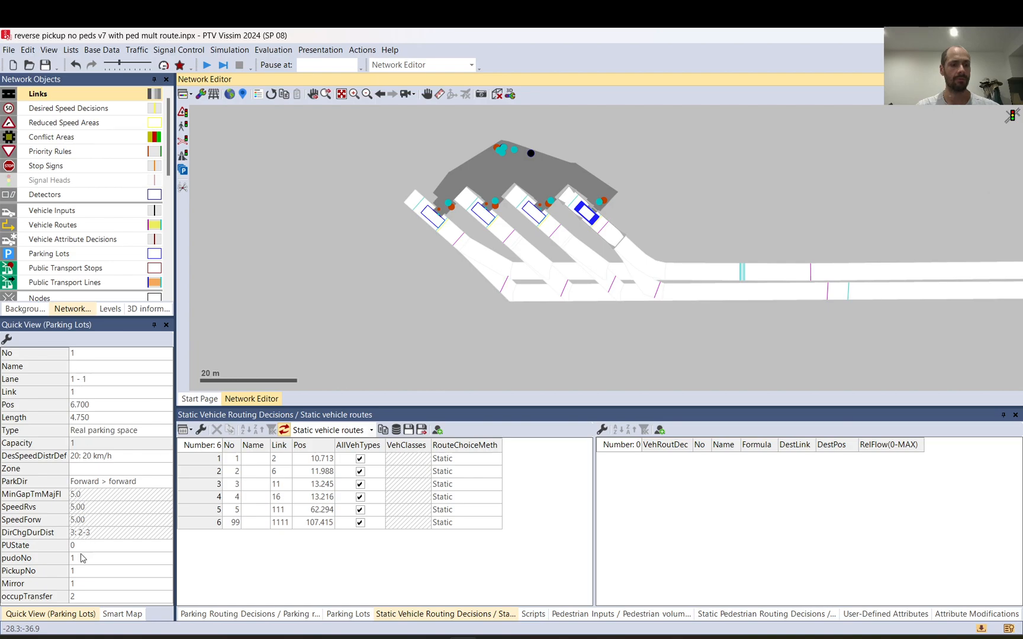
click(431, 222)
click(431, 222)
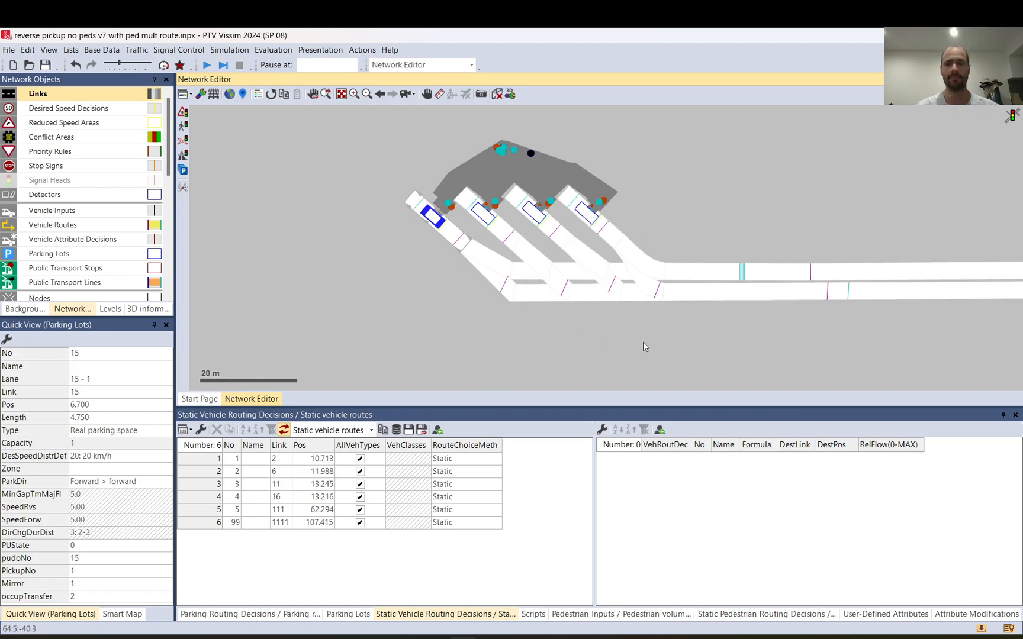
click(827, 293)
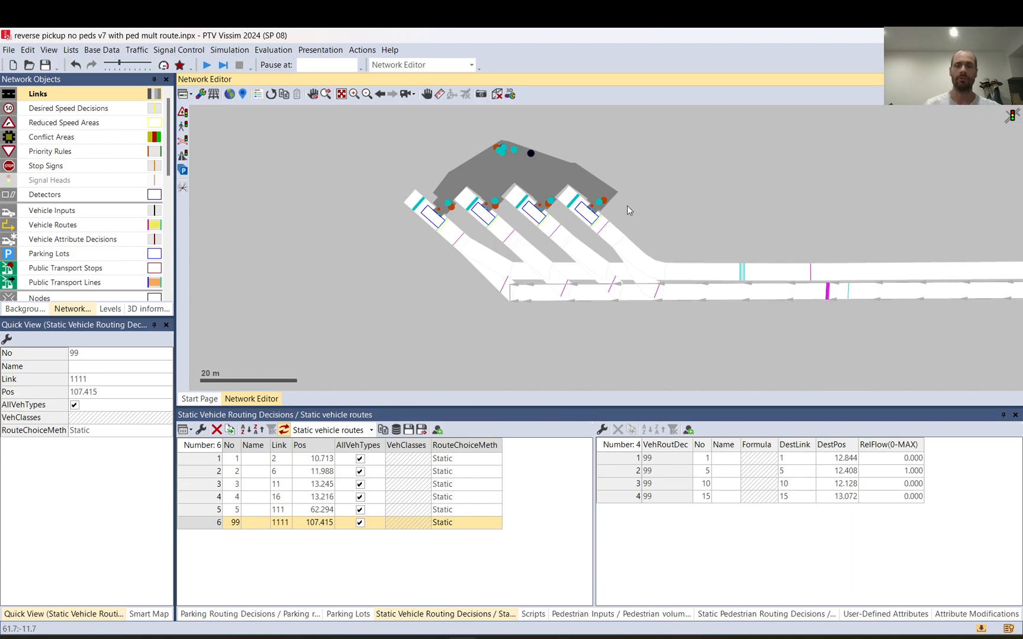
click(596, 197)
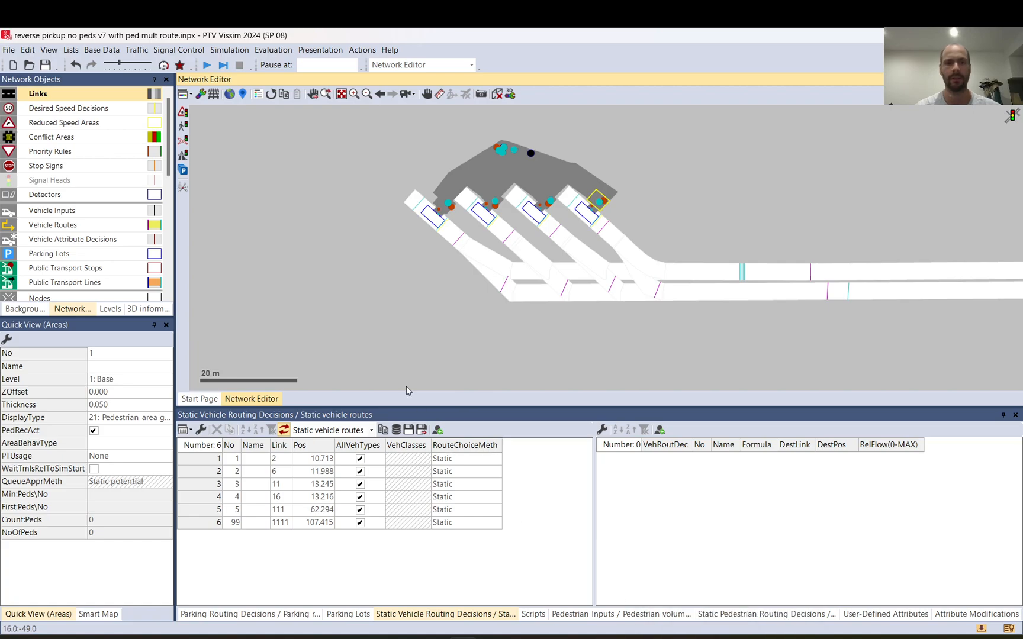
Step: Start the continuous simulation and save the network changes
click(205, 64)
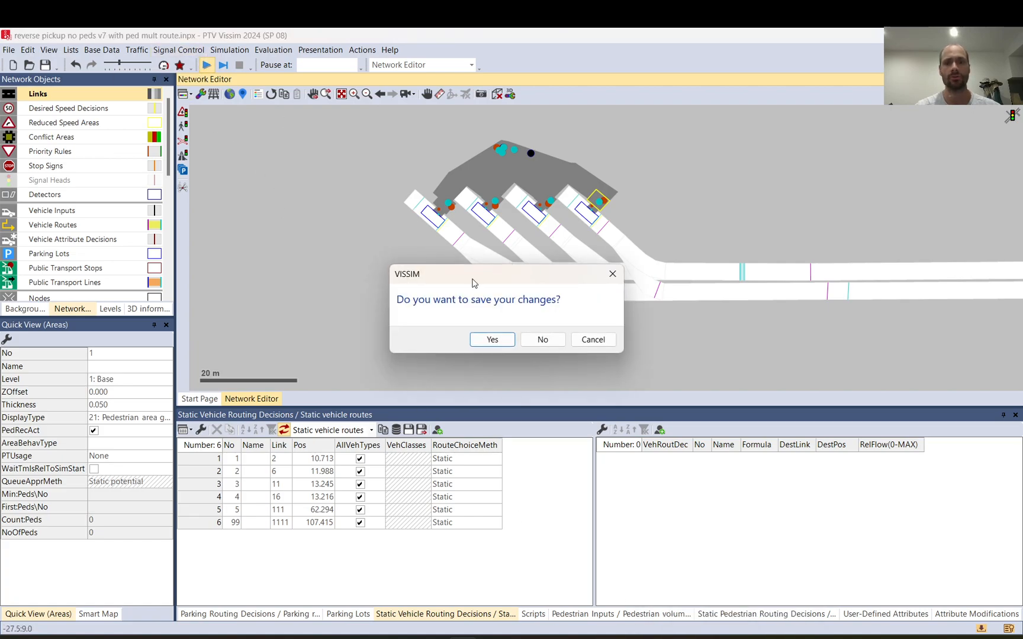
click(492, 339)
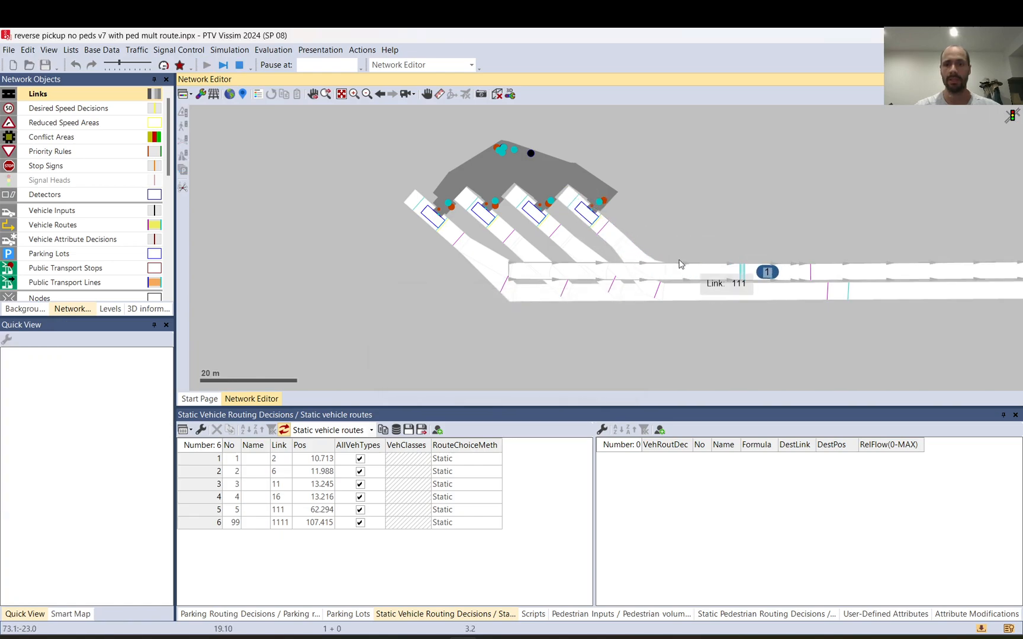
Step: Follow the running vehicle around the network and inspect the routes of static vehicle routing decision 99 on link 1111
scroll(622, 205, down, 3)
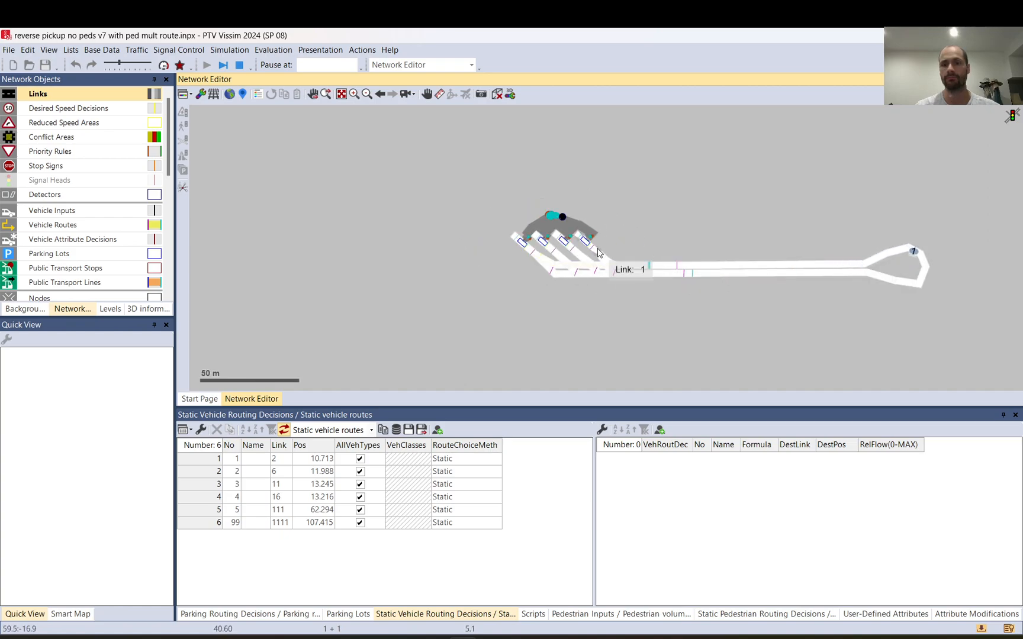
scroll(644, 255, down, 2)
scroll(650, 276, up, 5)
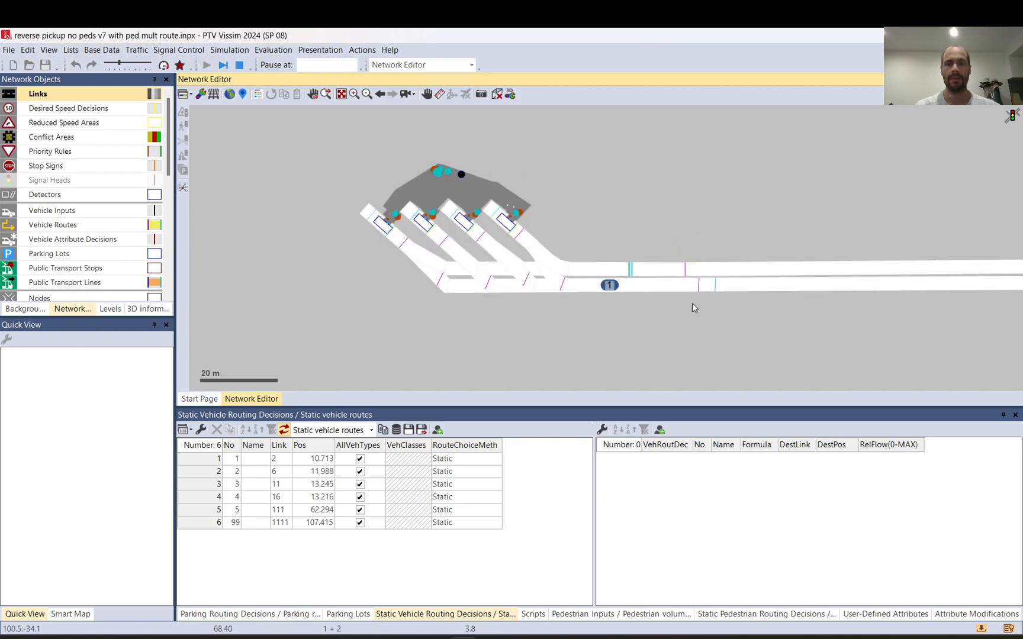
click(701, 289)
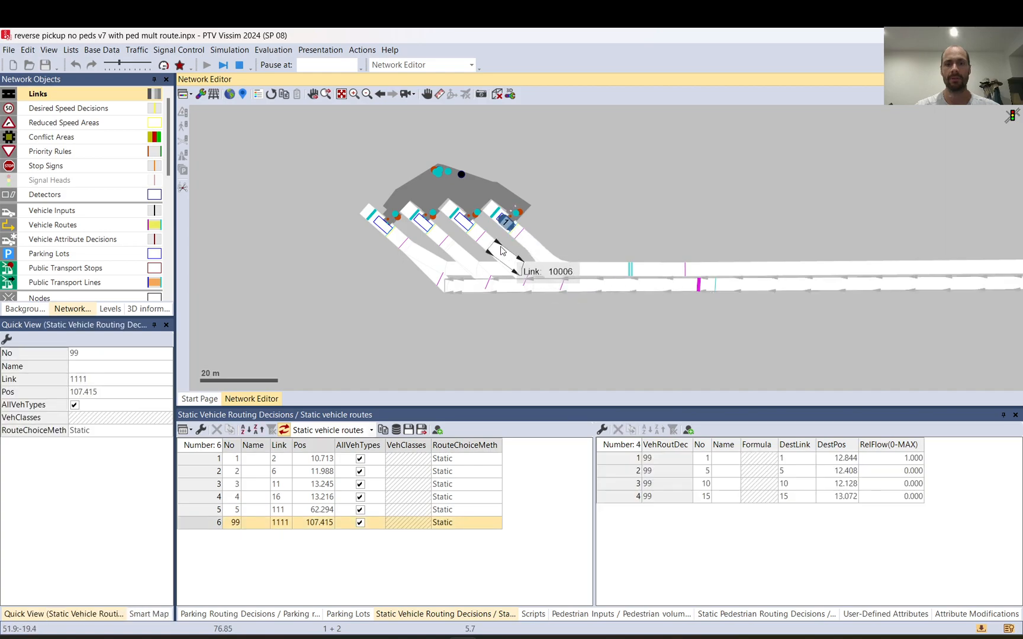
scroll(503, 238, up, 3)
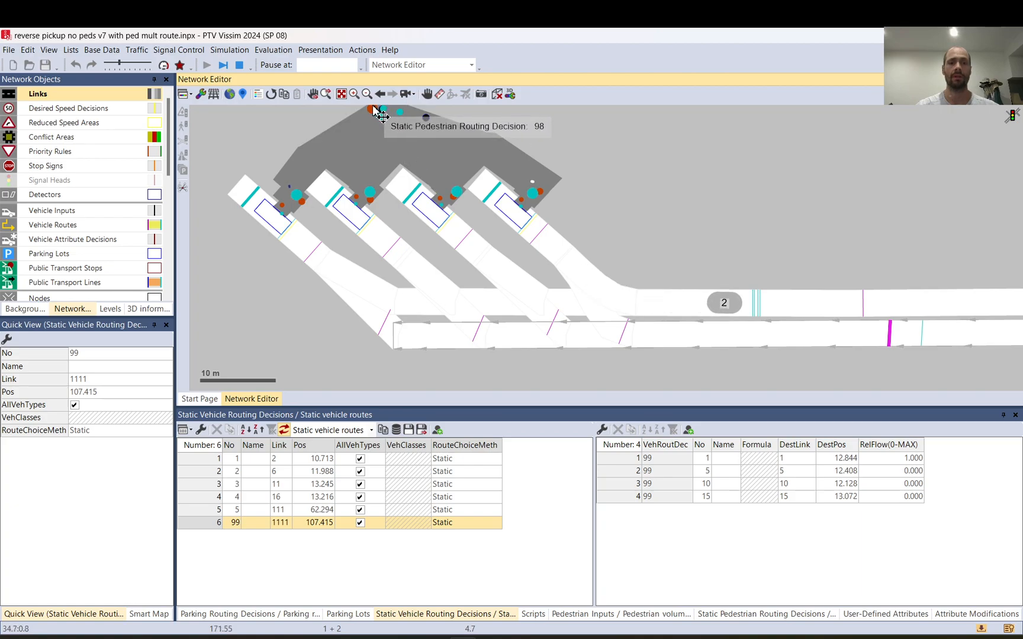
Step: Set the relative flow of route 4 to 1 and route 3 to 10 for static pedestrian routing decision 98
click(752, 616)
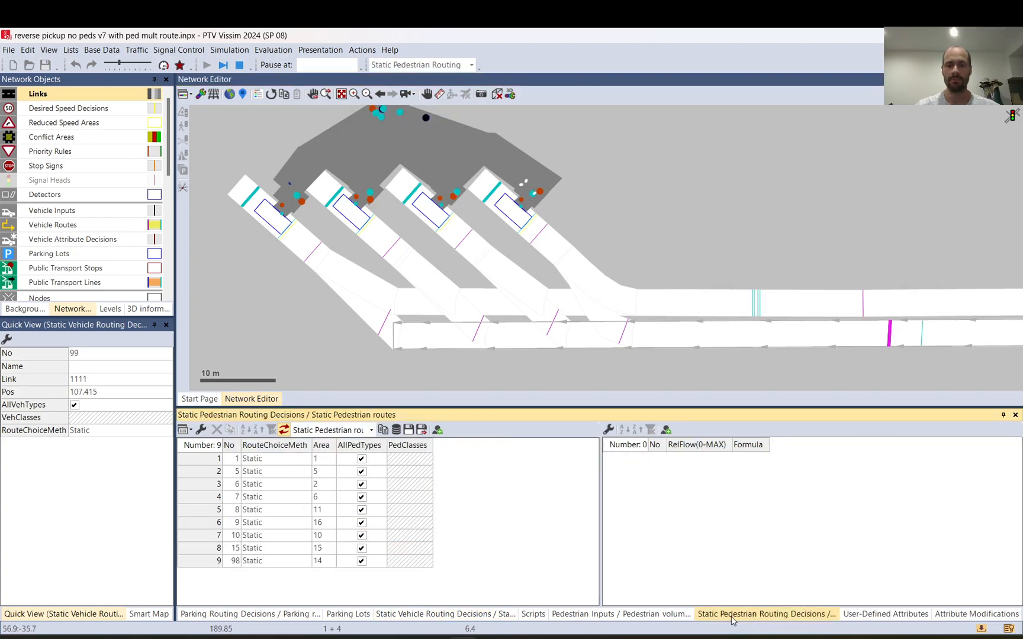
click(202, 563)
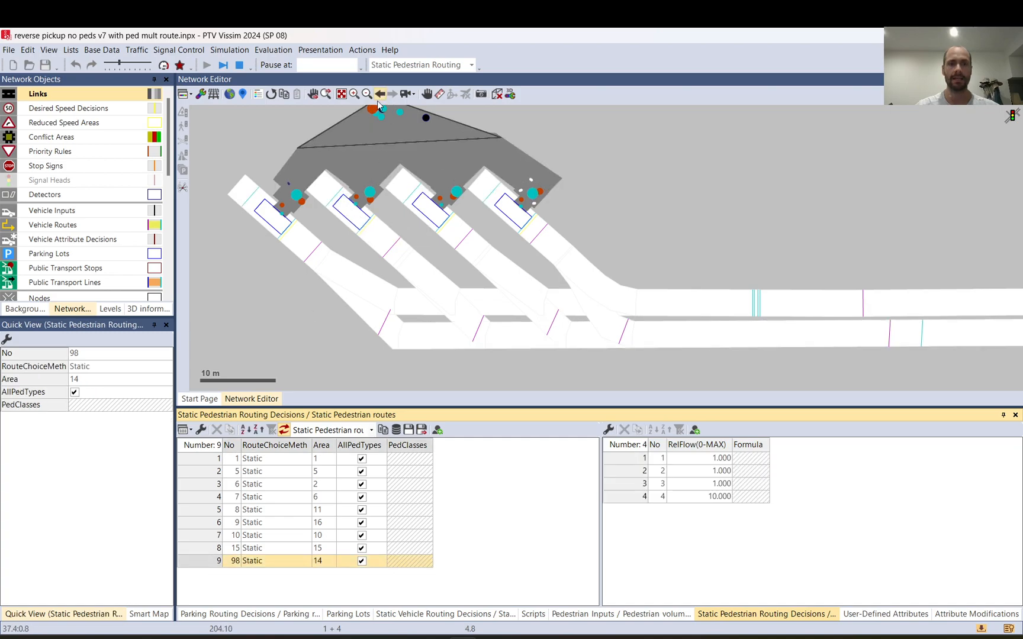
click(715, 499)
text(1)
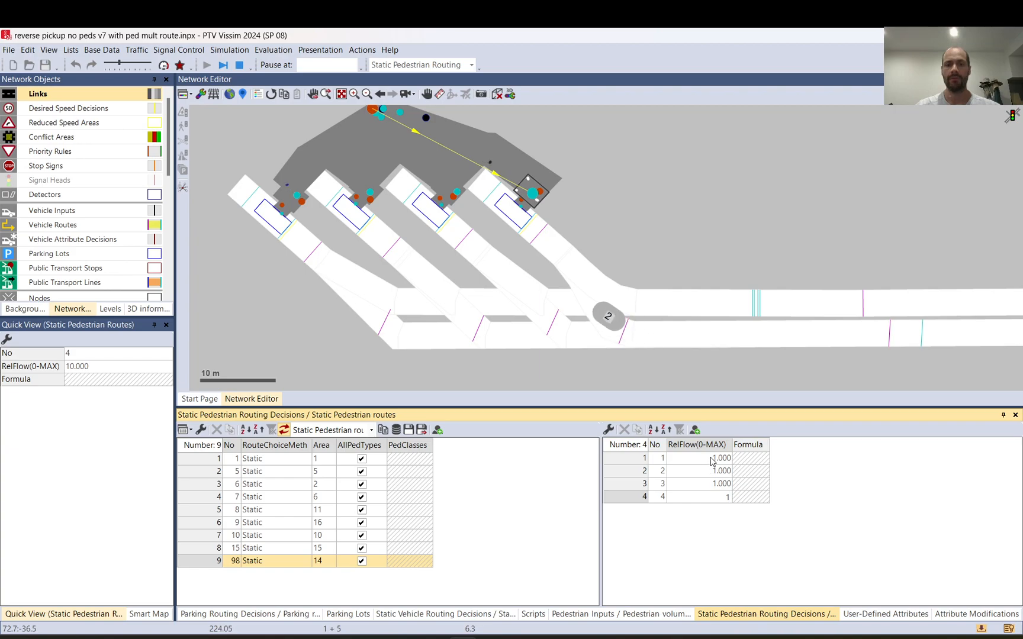
double_click(712, 461)
double_click(710, 472)
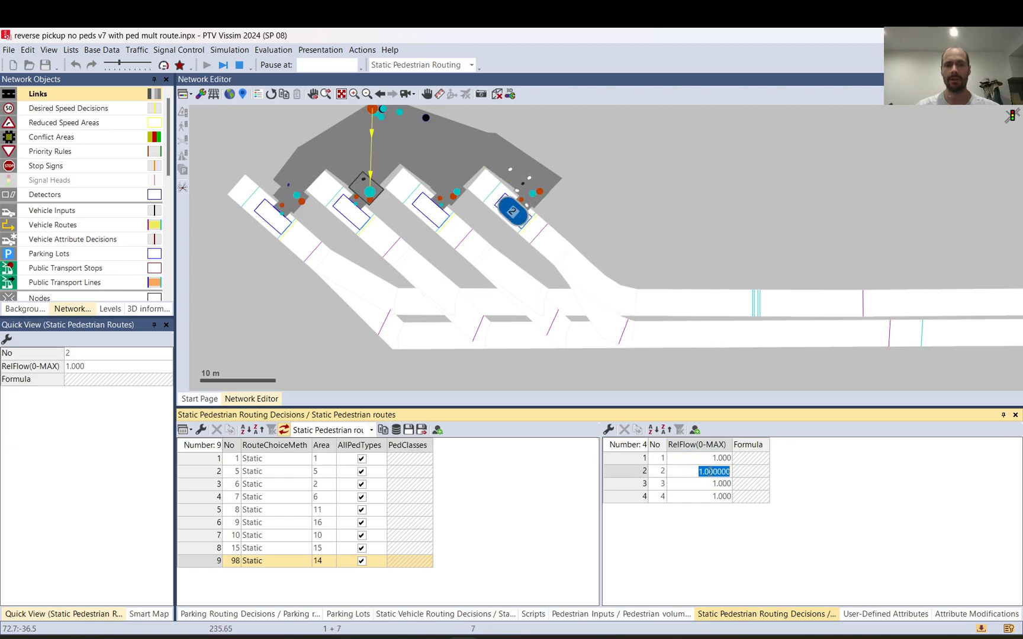
double_click(710, 485)
text(10)
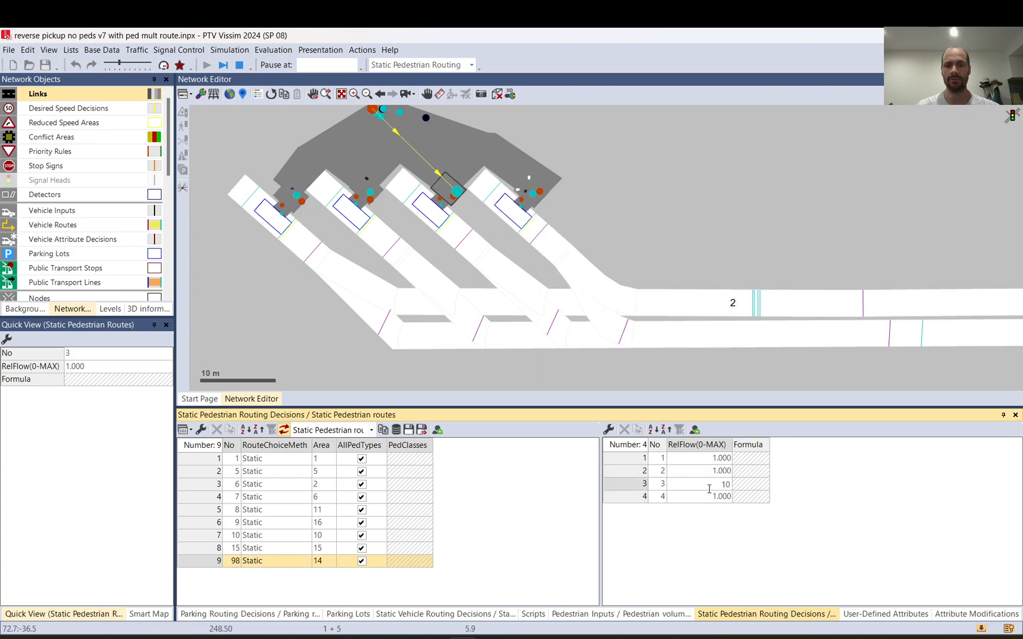
key(Return)
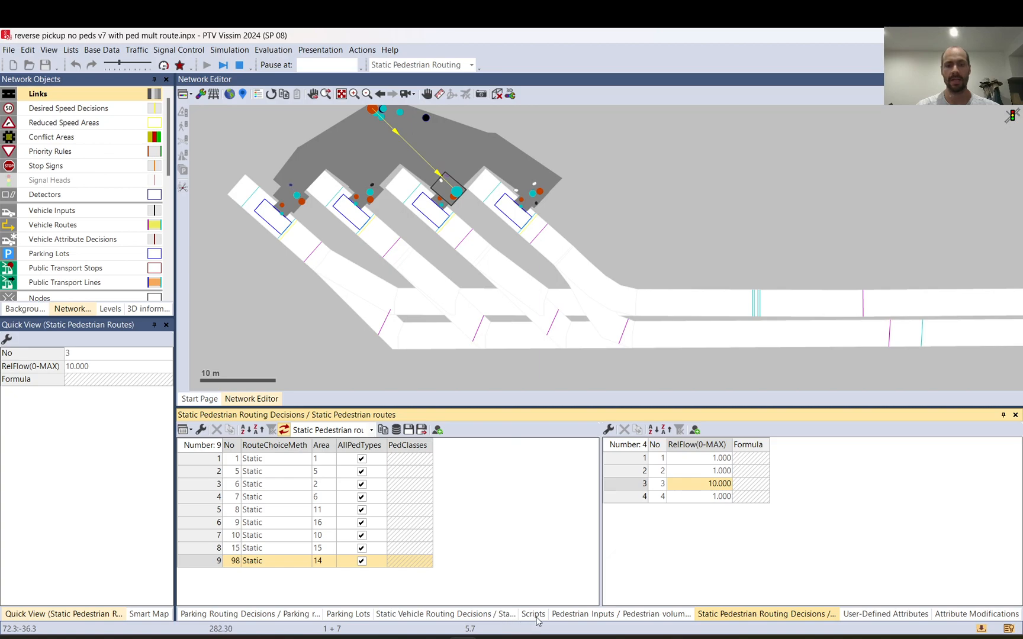
Step: Examine the relative flows of static vehicle routing decision 99 and highlight its route 5
click(422, 616)
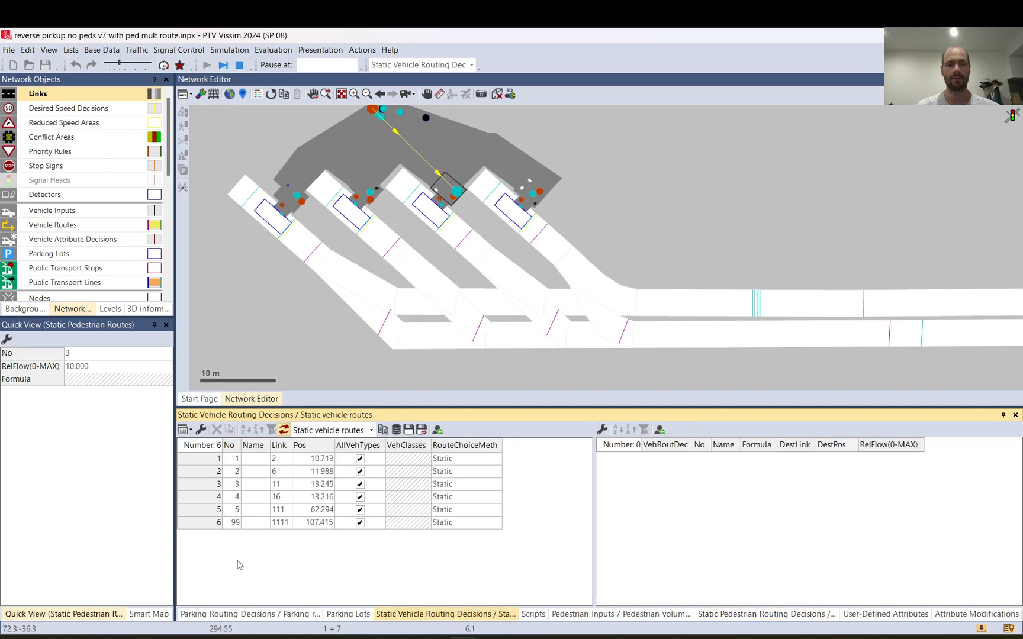
click(206, 523)
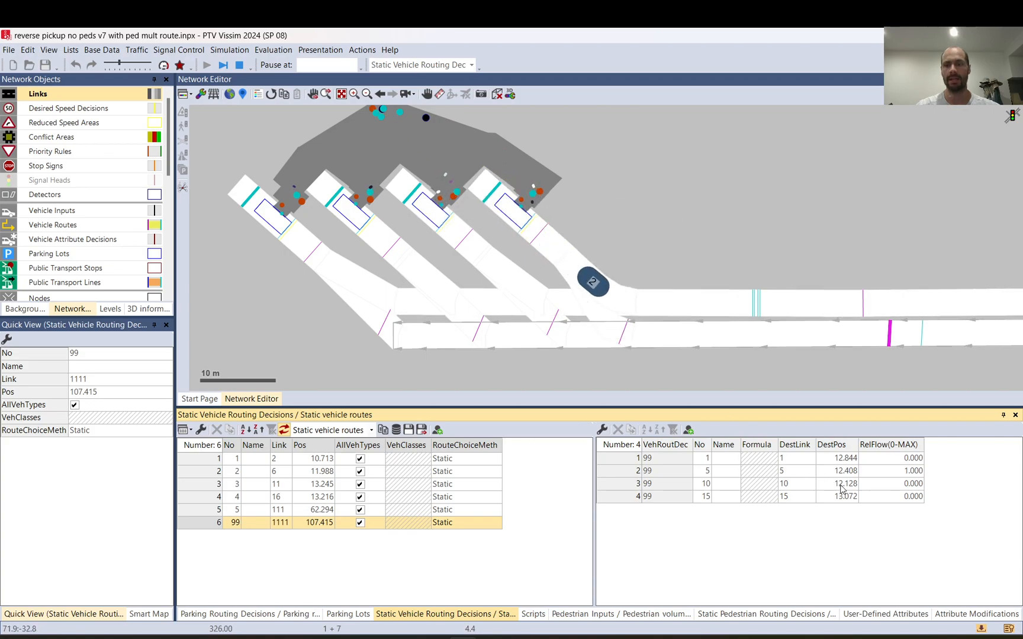
double_click(885, 471)
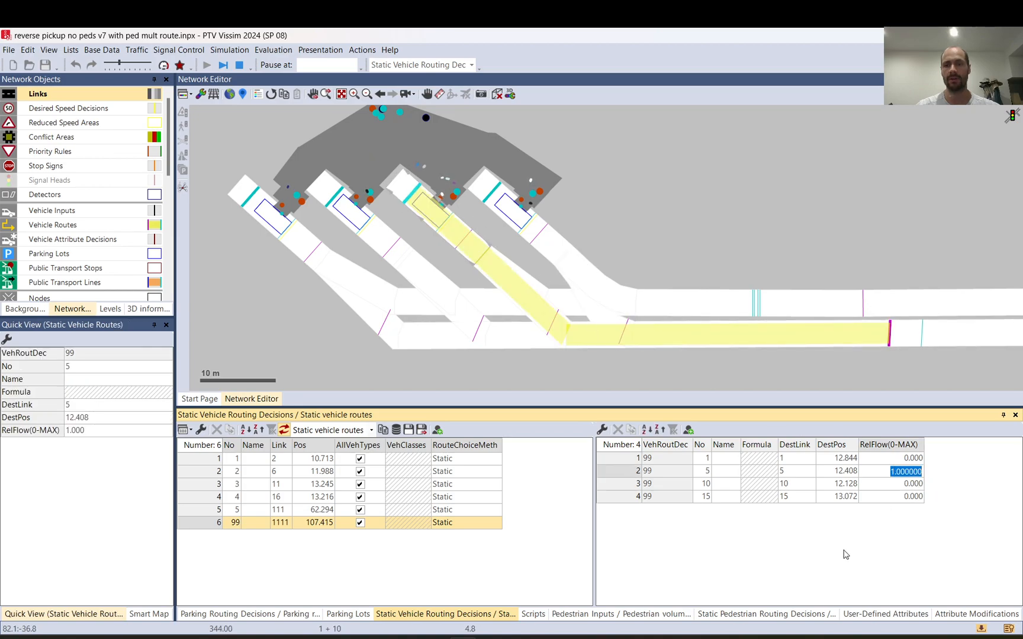
key(Return)
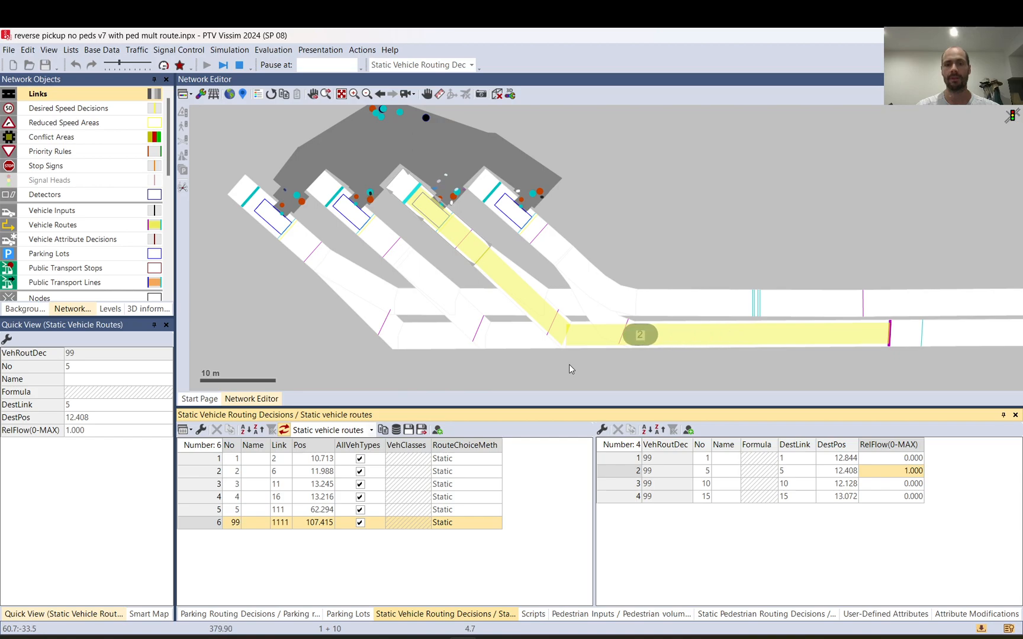
Step: Clear the selection, stop the simulation and ignore its warnings
click(560, 139)
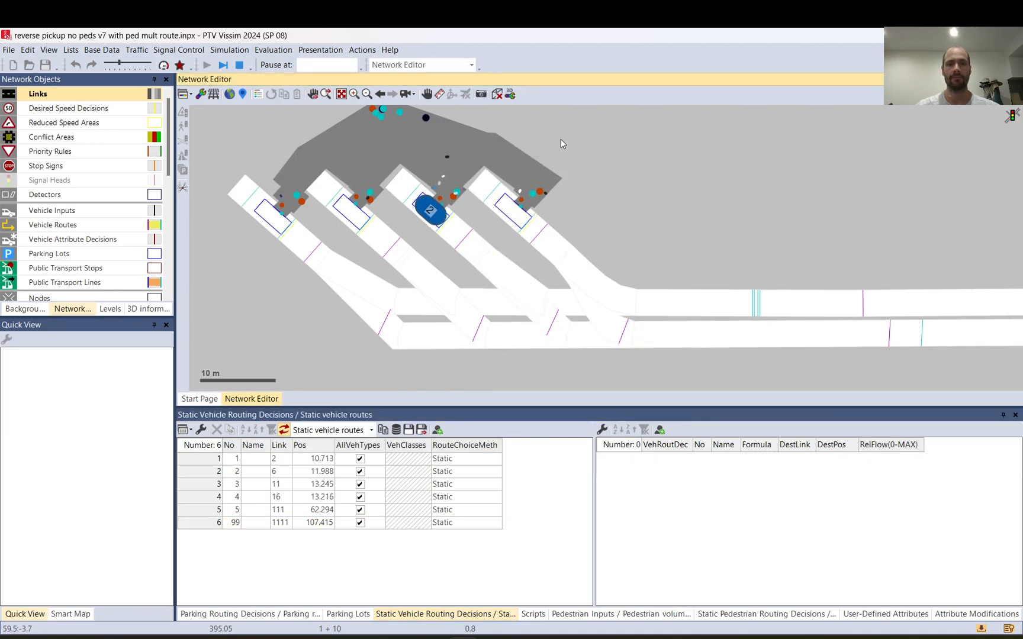
click(239, 65)
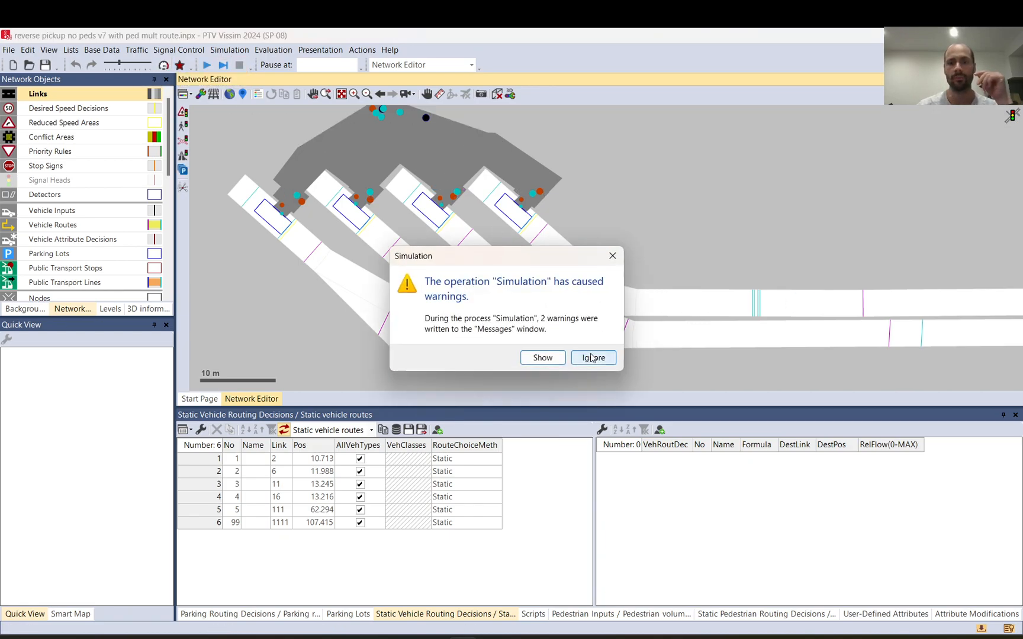
click(591, 358)
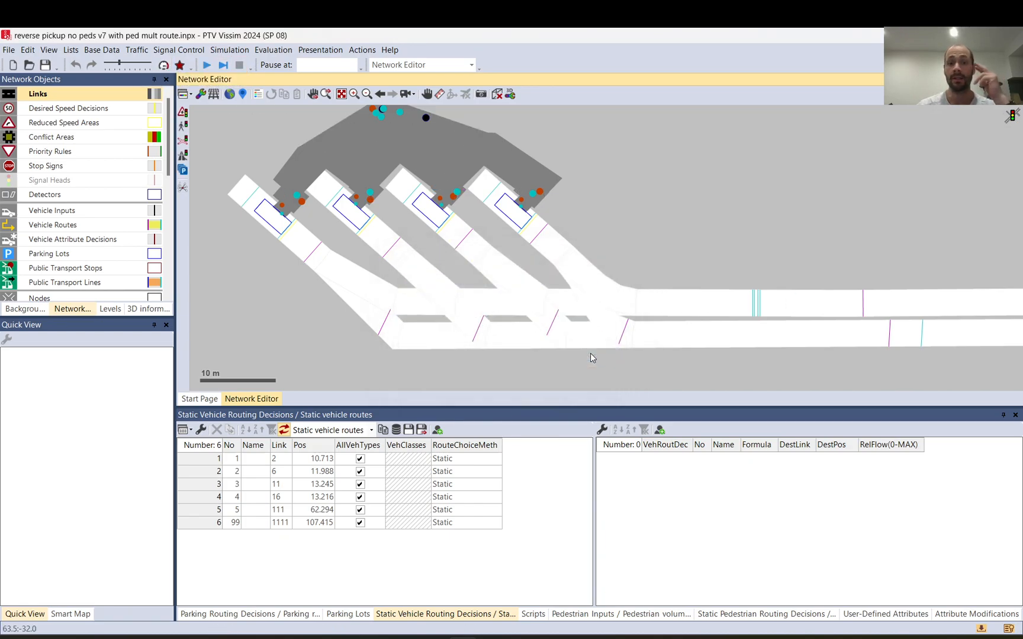
click(357, 53)
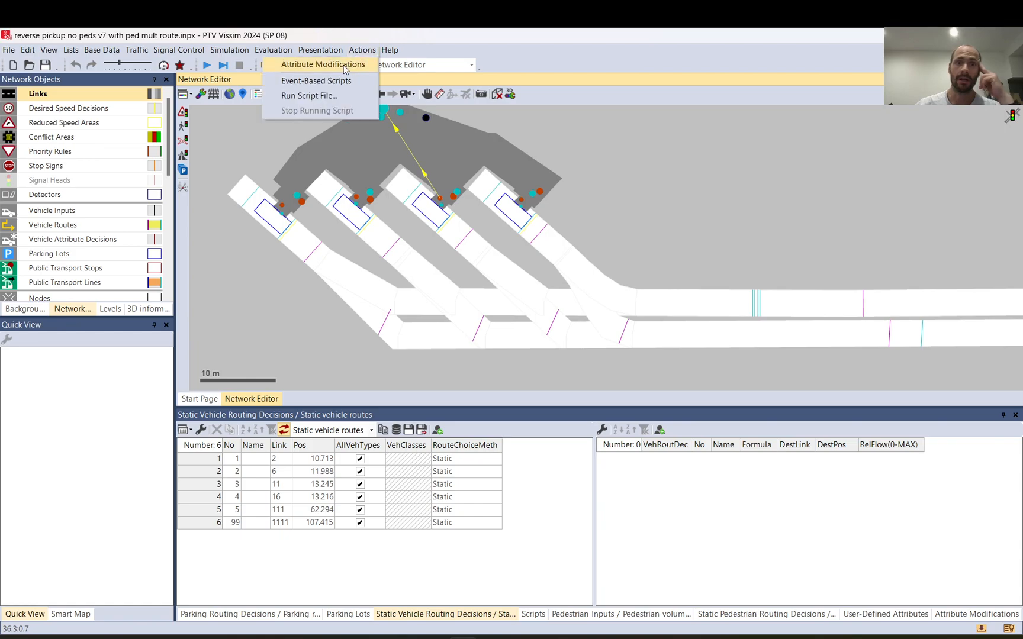
click(327, 97)
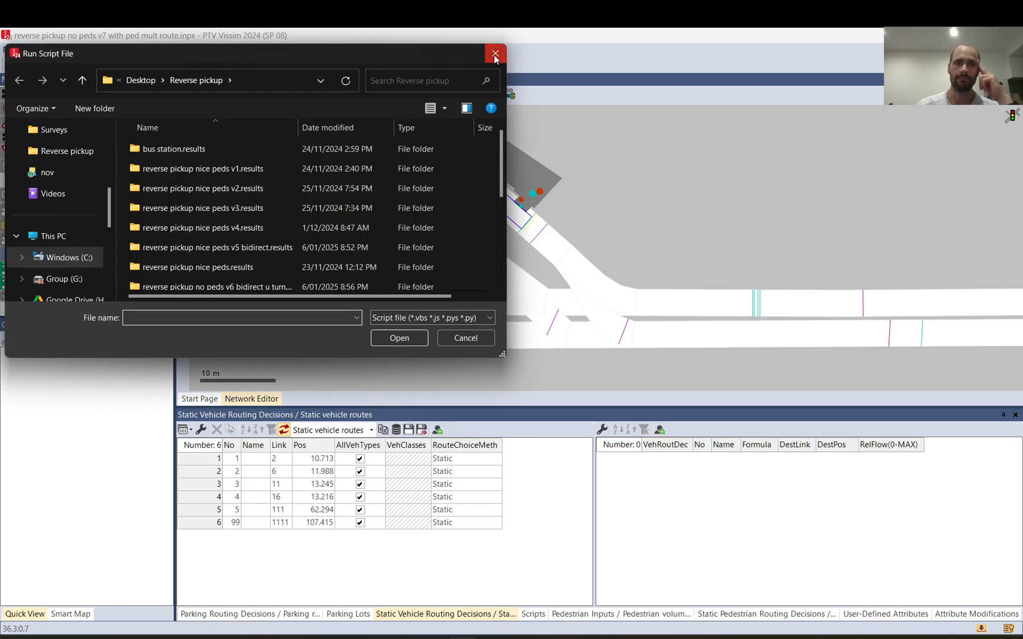
click(494, 55)
Step: Open the event-based scripts list and examine the run type options of the routeselect script
click(355, 52)
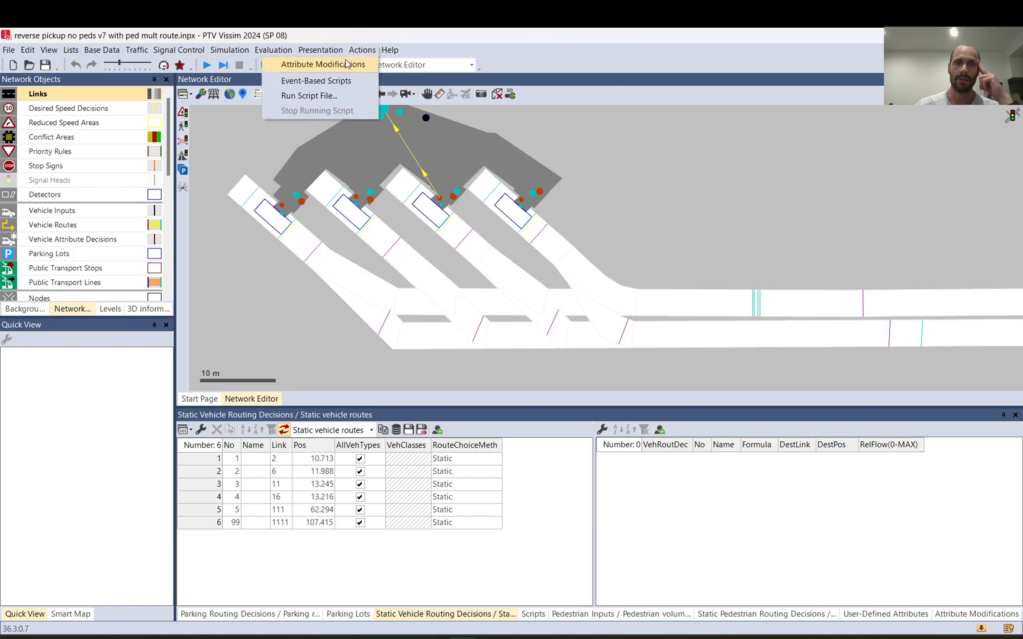
click(324, 83)
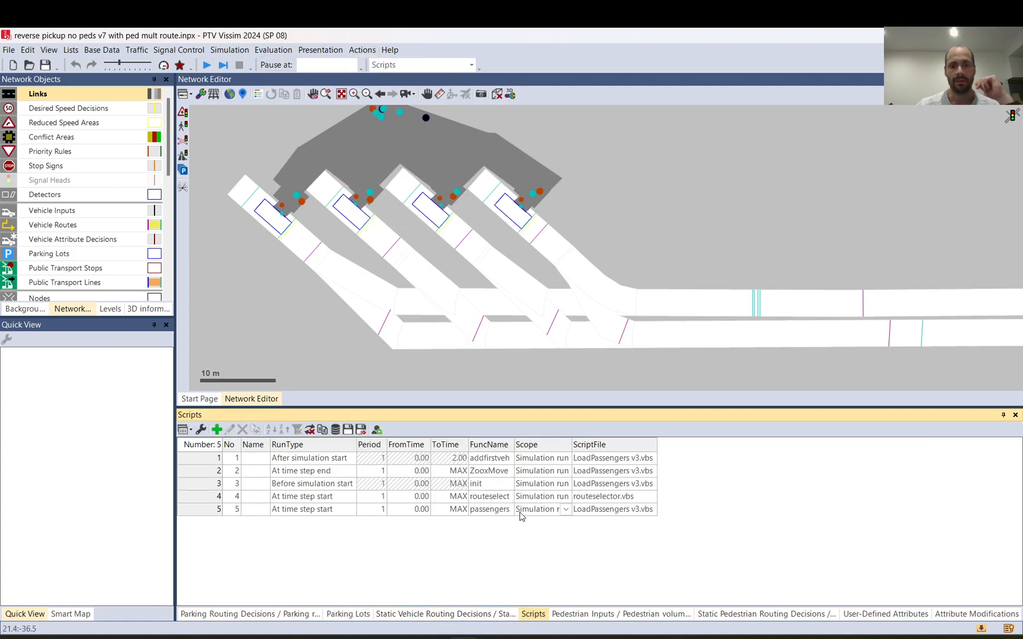
click(499, 497)
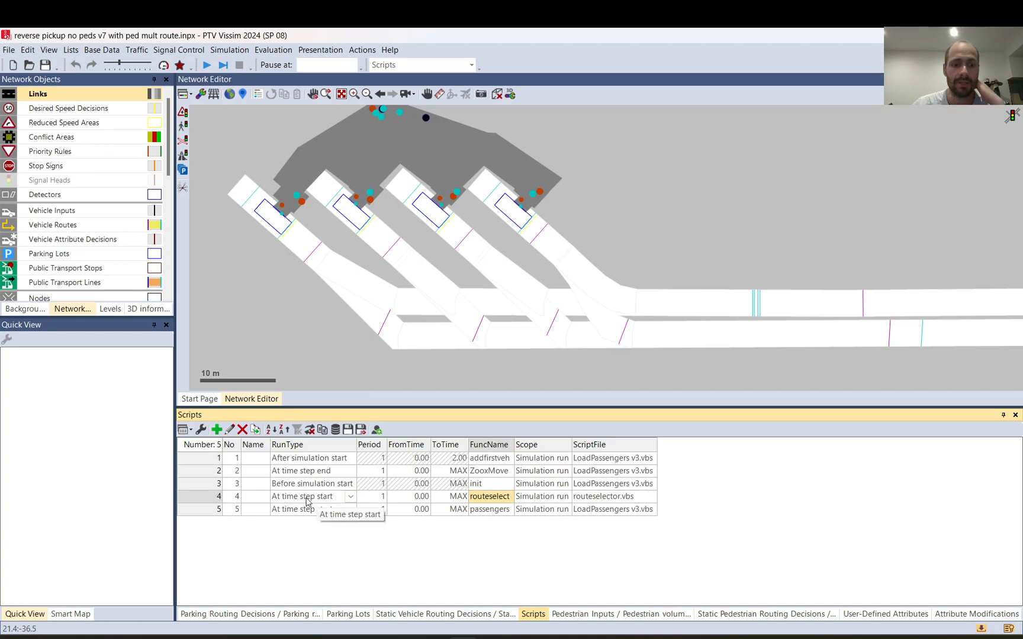
click(351, 499)
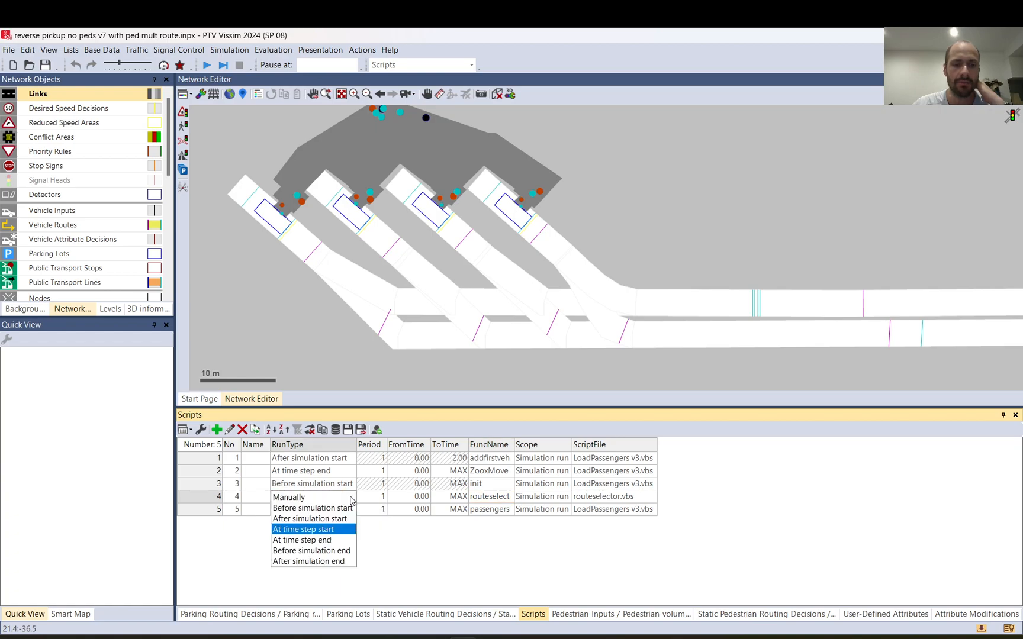
click(425, 532)
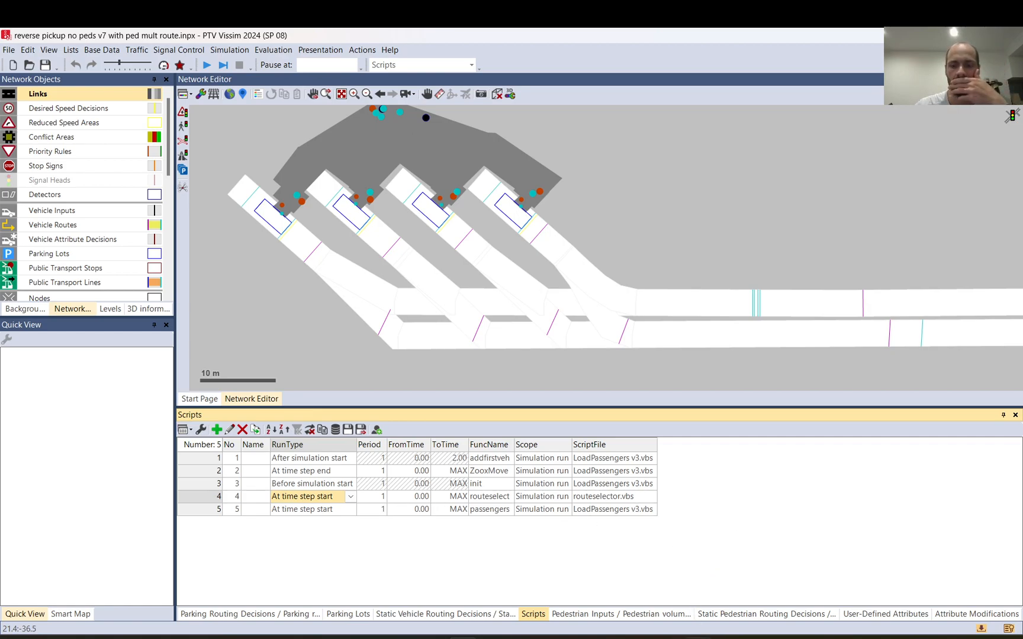
Step: Switch to Notepad++ and review the whole routeselect subroutine in routeselector.vbs
key(alt+Tab)
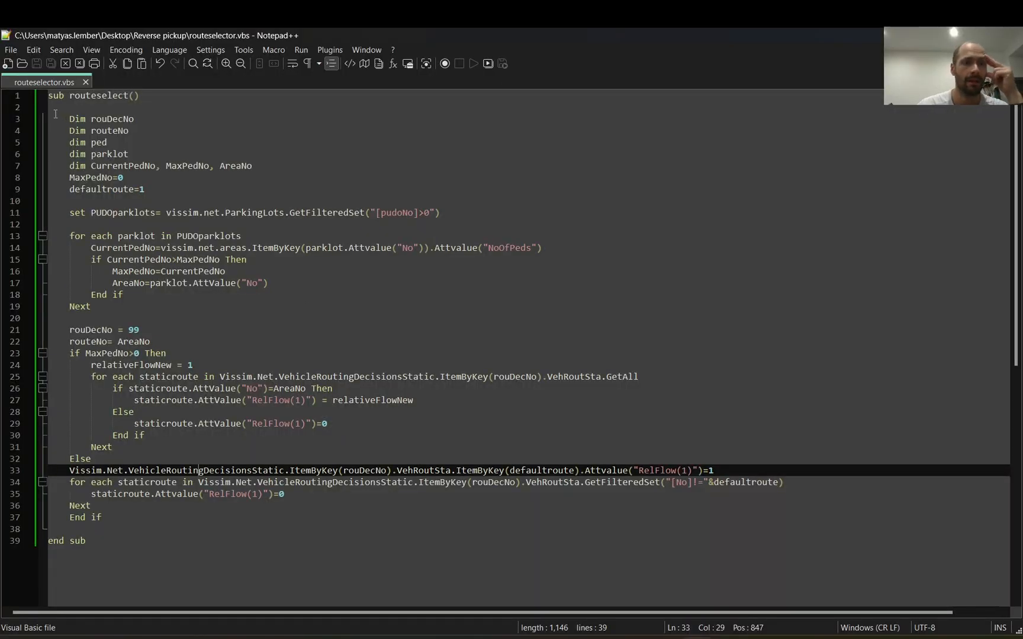
drag(51, 95, 192, 527)
click(156, 540)
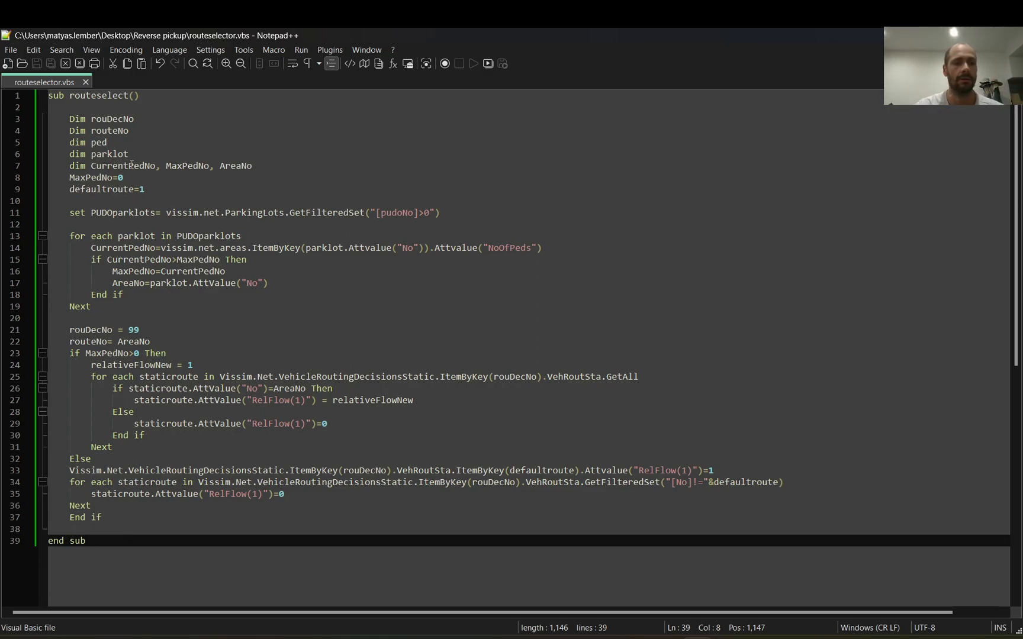
Step: Examine the variable declarations and the MaxPedNo and defaultroute assignments in the routeselect subroutine
drag(64, 118, 272, 162)
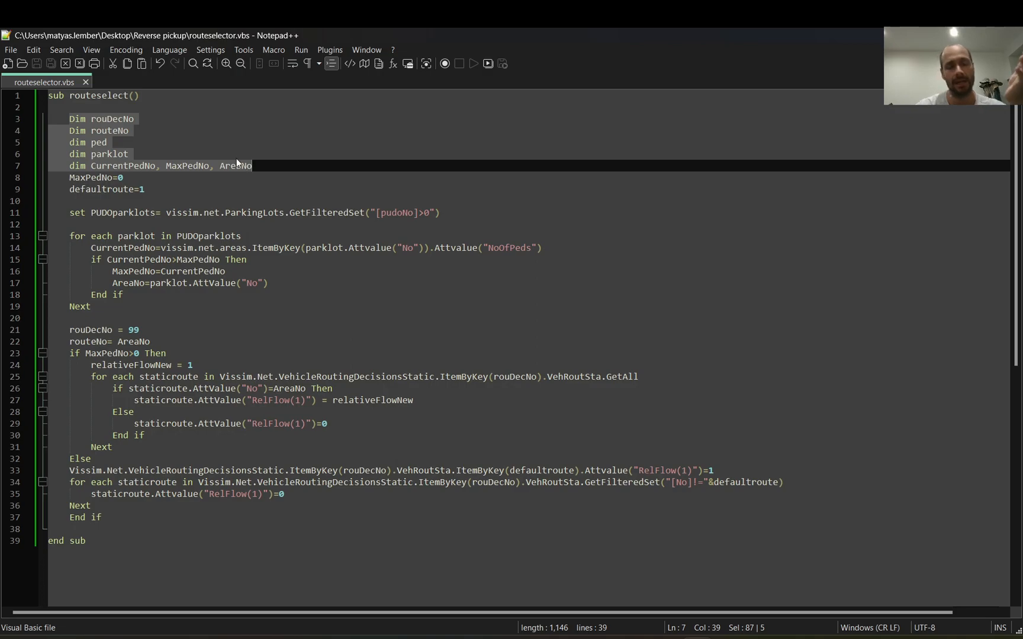
click(62, 181)
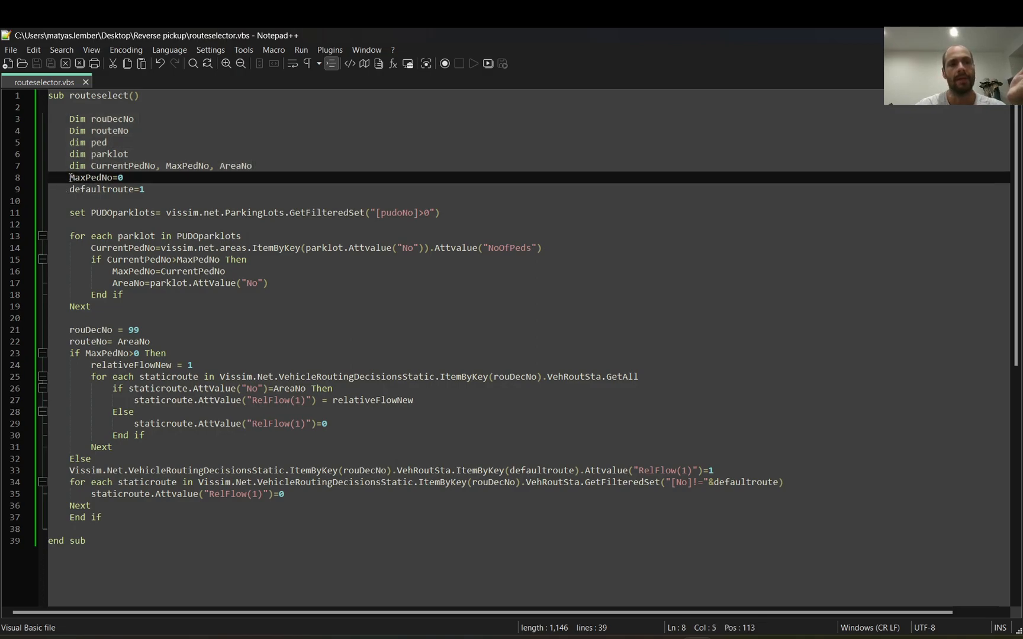
mouse_move(70, 177)
mouse_down()
mouse_move(158, 188)
mouse_move(80, 183)
mouse_up()
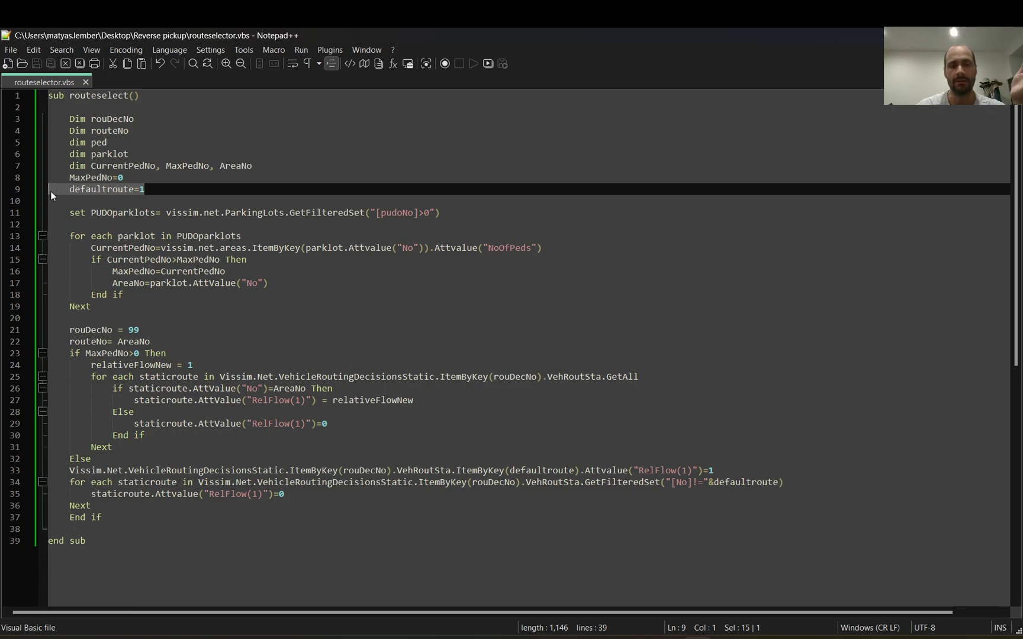
click(51, 191)
click(147, 194)
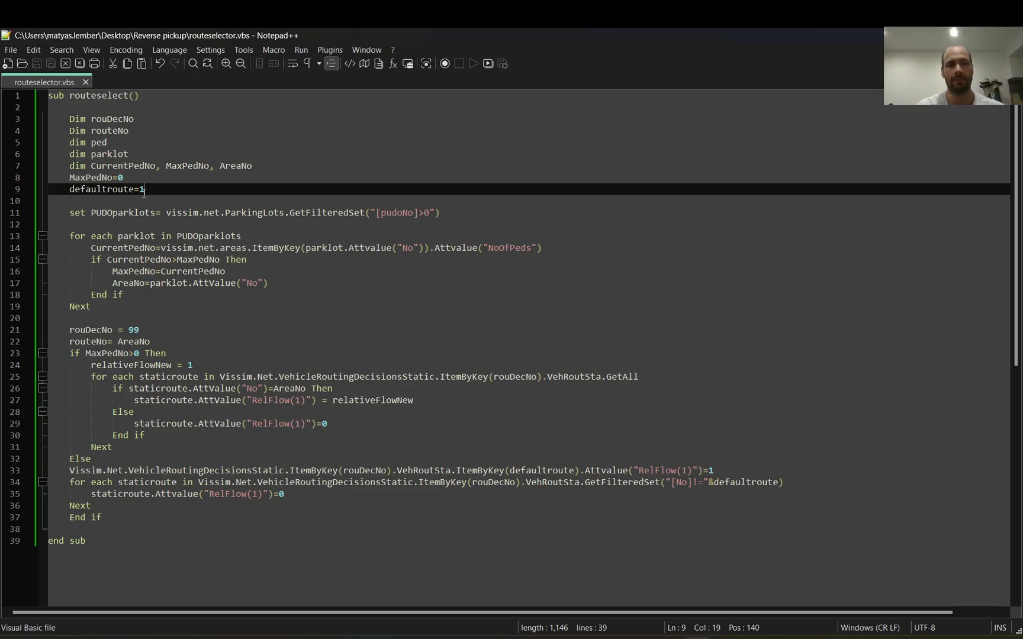
Step: Switch back to Vissim and compare pedestrian routing decision 1, parking lot 1 and the routes of vehicle routing decision 99
click(462, 638)
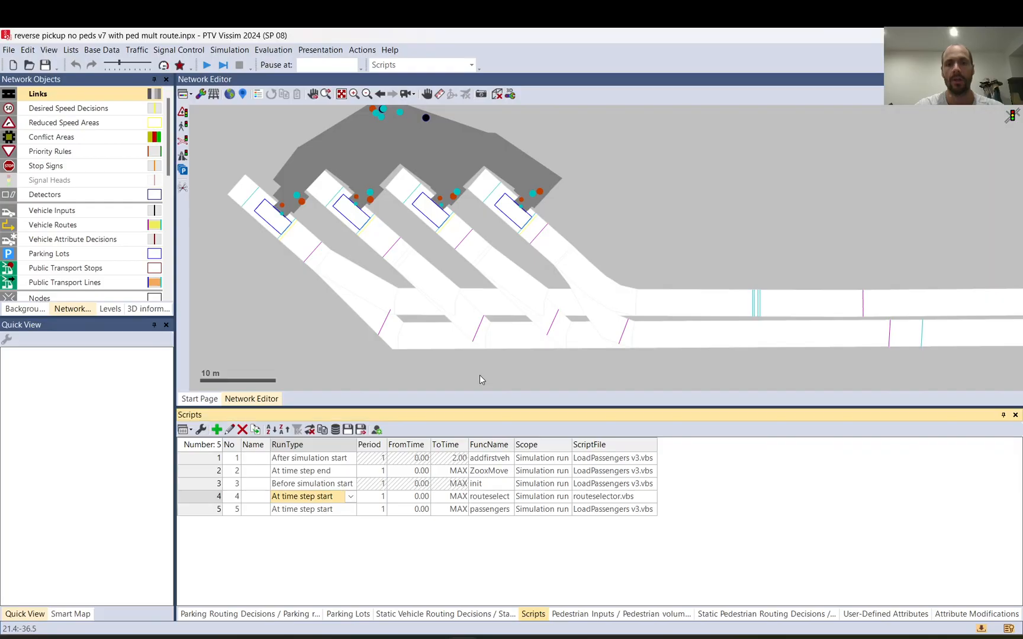
click(544, 201)
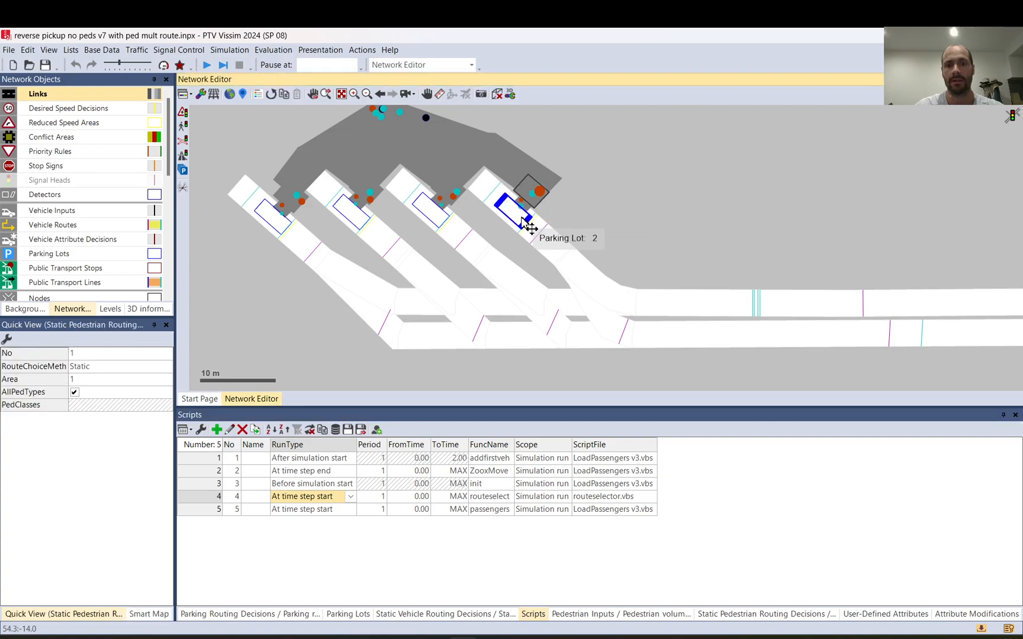
click(523, 221)
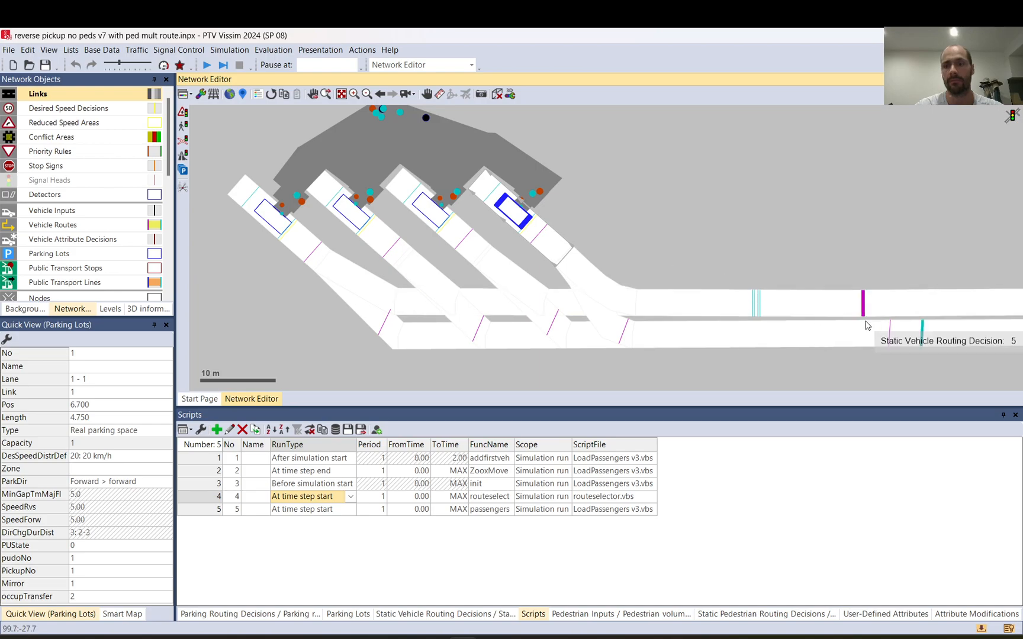
click(890, 334)
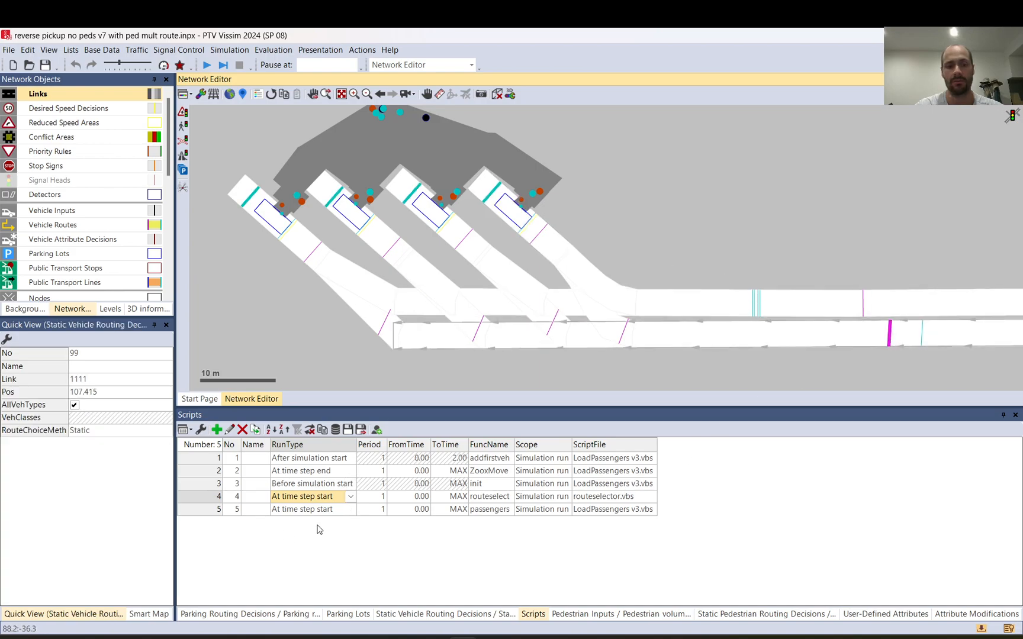
click(436, 615)
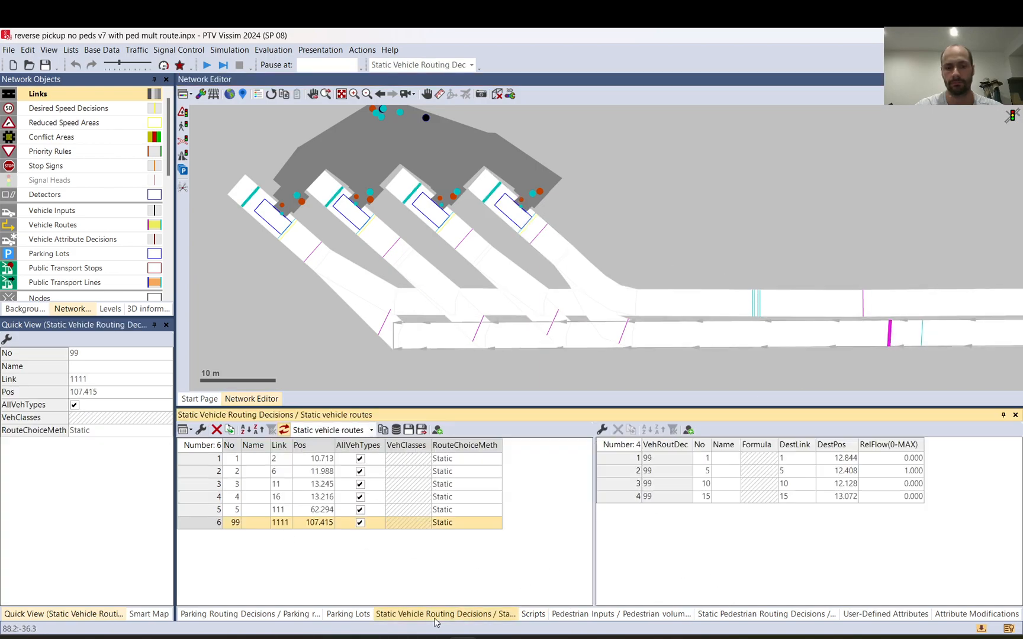
Step: Highlight route 1 of vehicle routing decision 99 and compare it with the defaultroute assignment in Notepad++
click(704, 461)
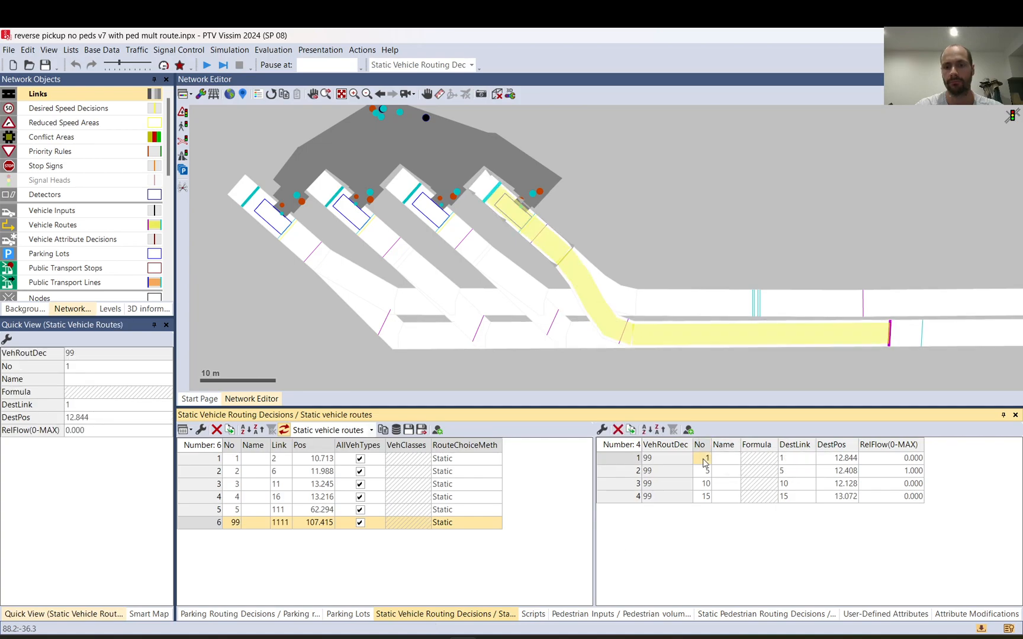
key(alt+Tab)
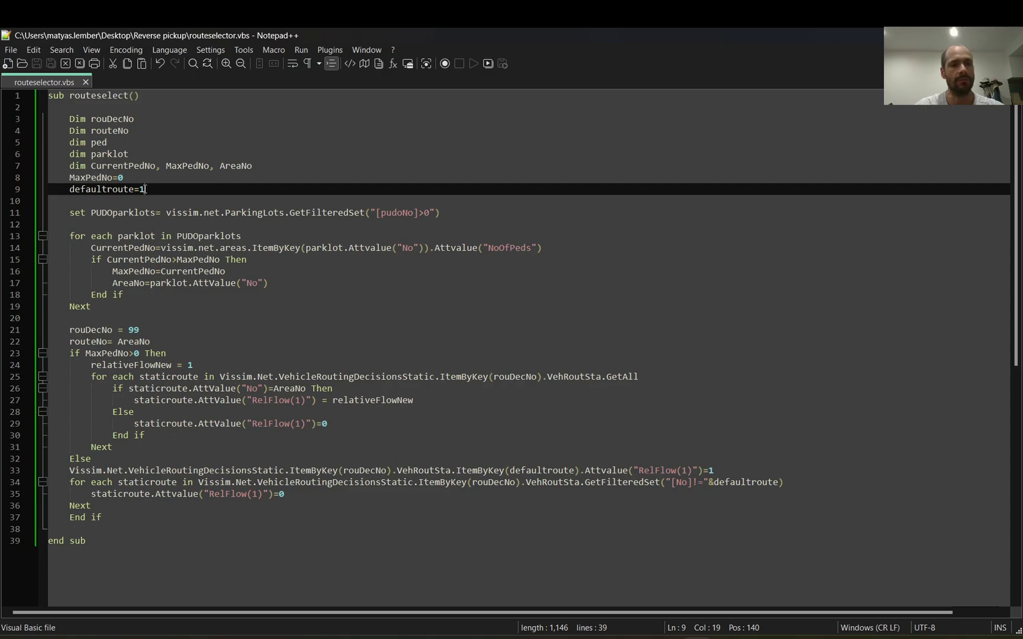
drag(145, 189, 140, 189)
Step: Examine the PUDOparklots definition with its pudoNo filter and the For Each loop that goes through those parking lots
drag(69, 213, 169, 212)
click(169, 212)
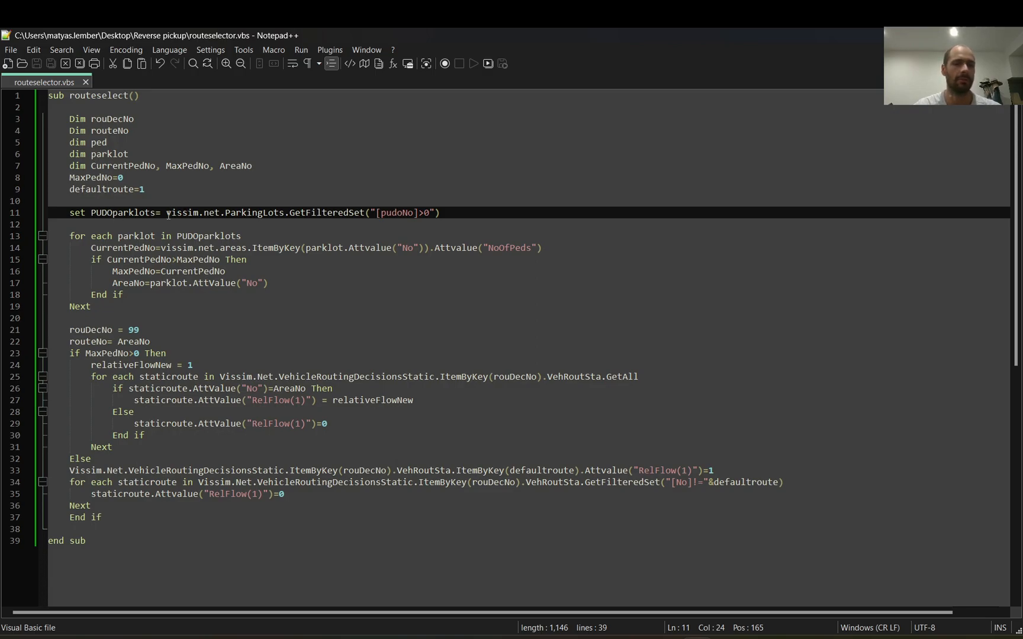
drag(166, 214, 455, 217)
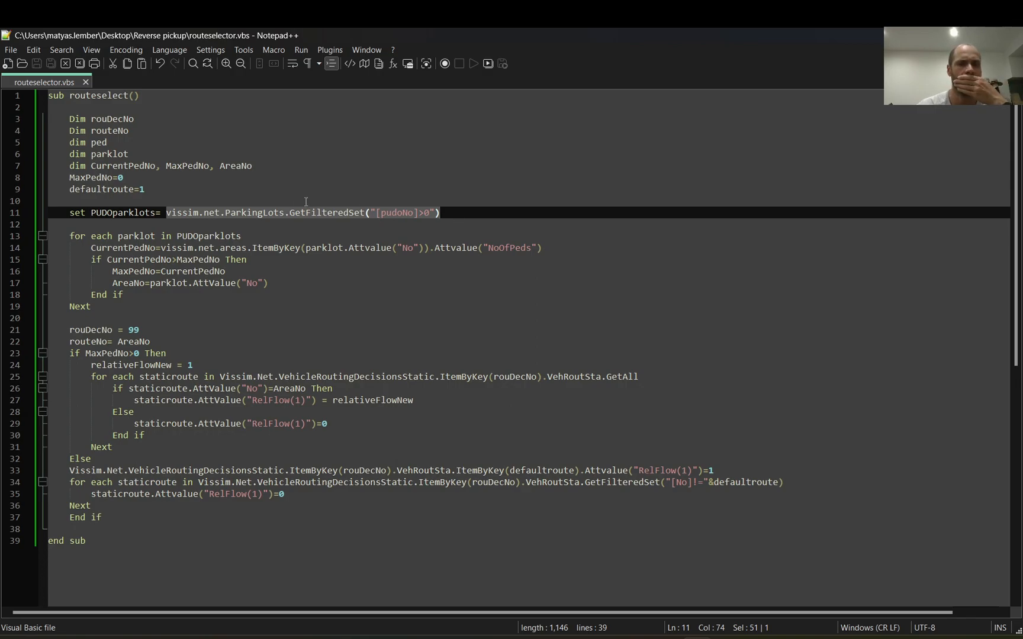
drag(156, 214, 90, 213)
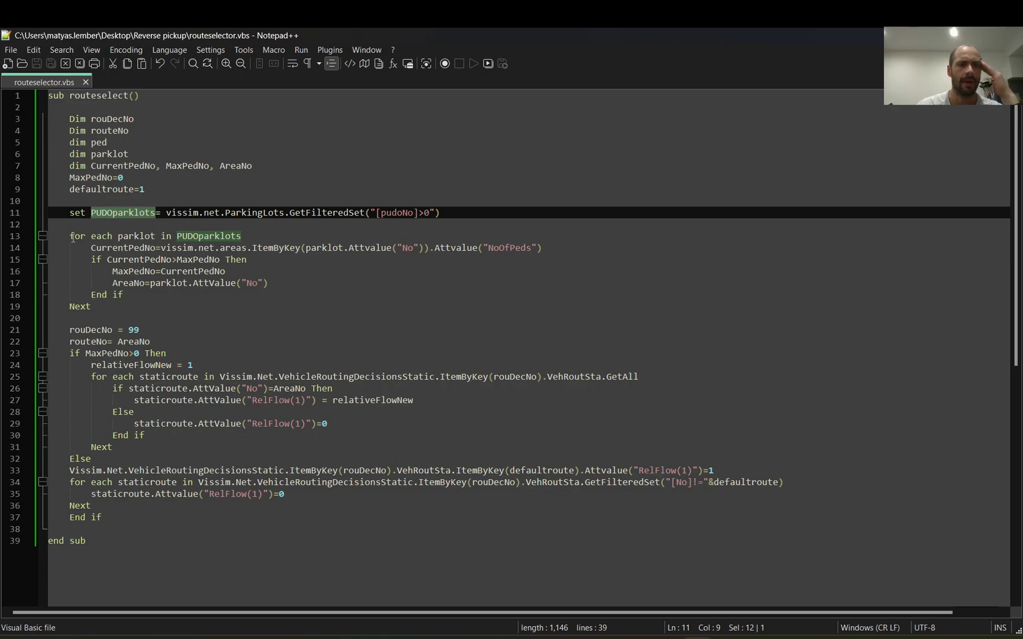
drag(71, 235, 110, 303)
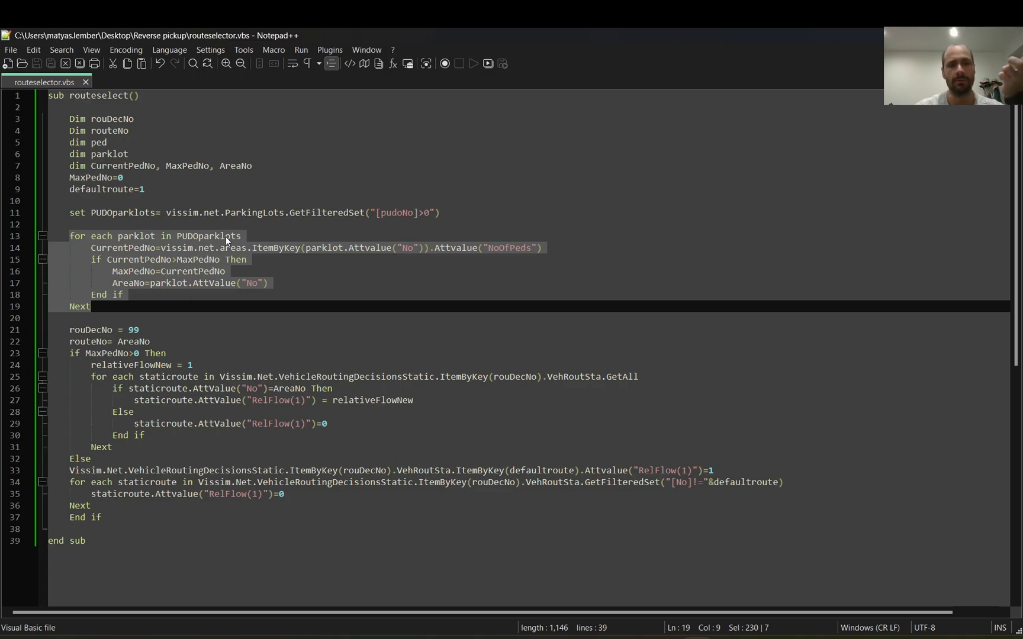
drag(432, 213, 295, 214)
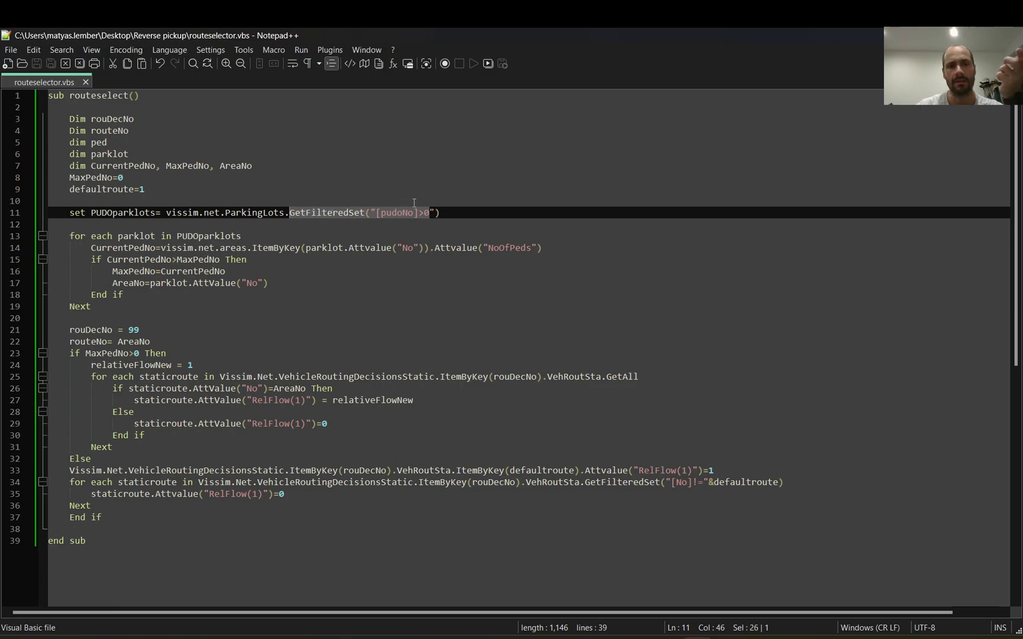
click(436, 213)
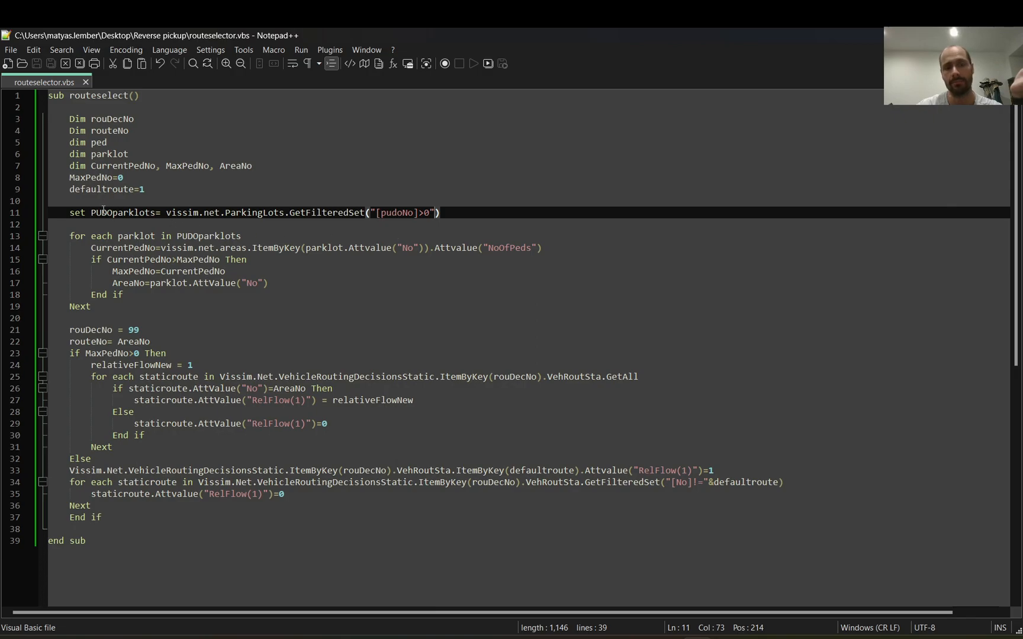
click(433, 212)
key(shift+Up)
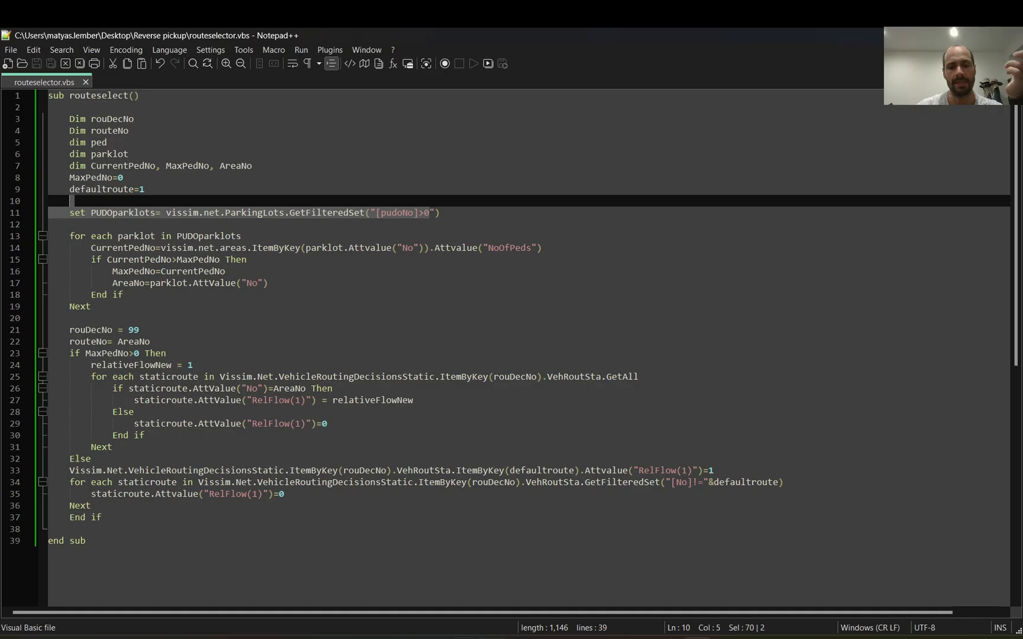
Step: Switch to Vissim and check the pudoNo attribute of parking lots 1 and 5
key(alt+Tab)
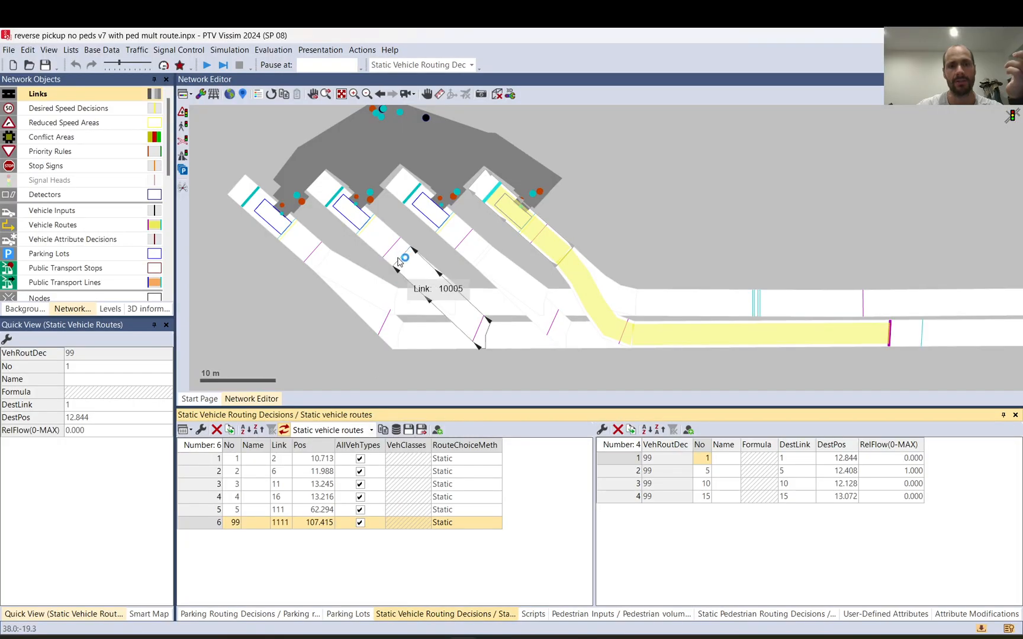
click(512, 216)
click(516, 219)
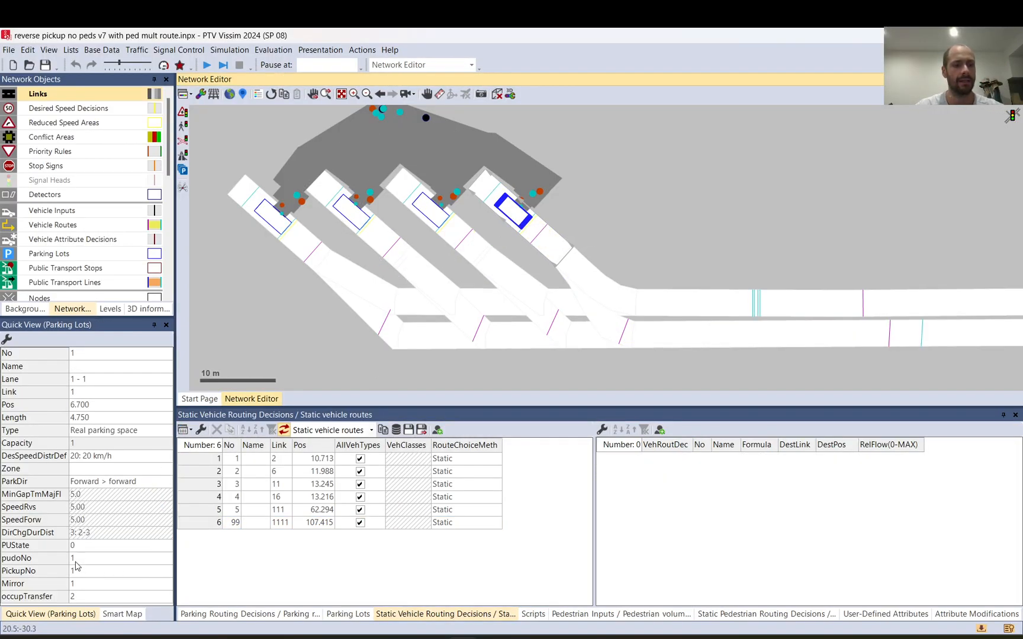
click(423, 209)
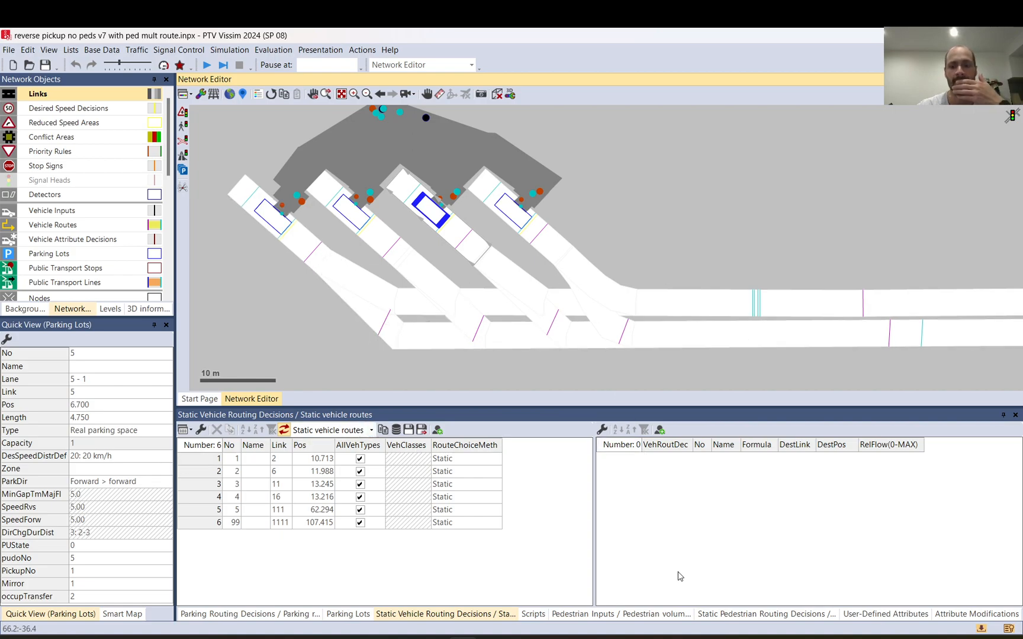
Step: Switch to Notepad++ and examine the If block that compares CurrentPedNo with MaxPedNo and assigns AreaNo
click(732, 637)
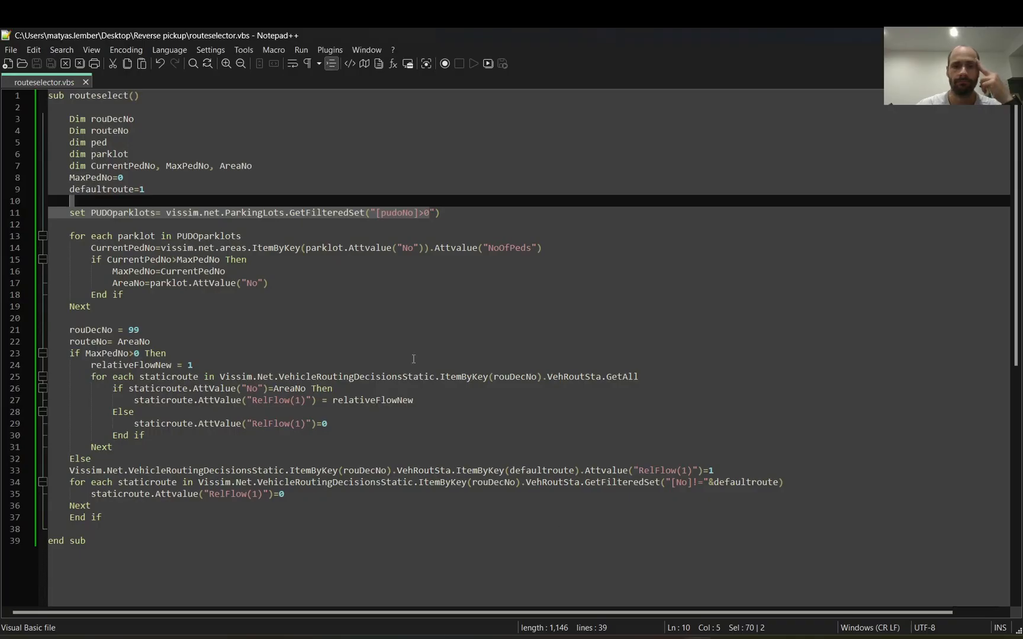
drag(81, 262, 265, 283)
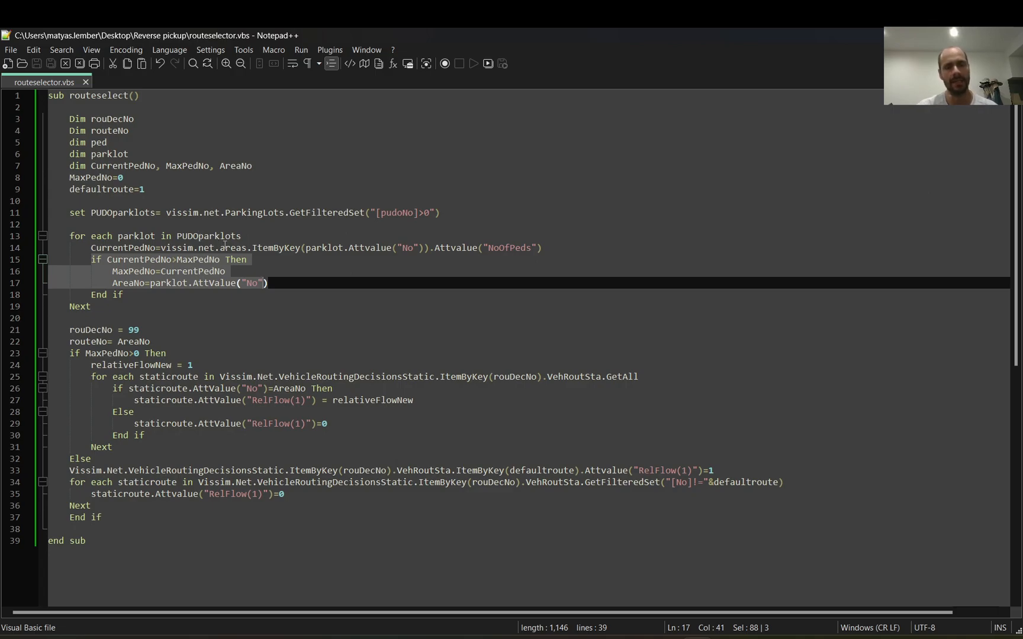
Step: Switch to Vissim and open the definition of the NoOfPeds user-defined attribute for areas
click(471, 637)
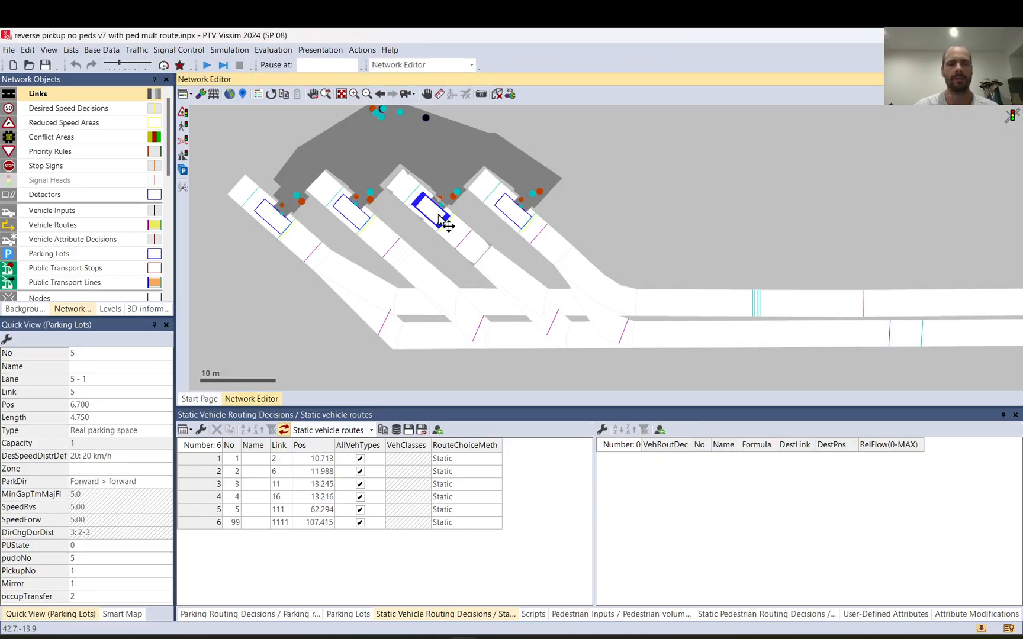
click(103, 53)
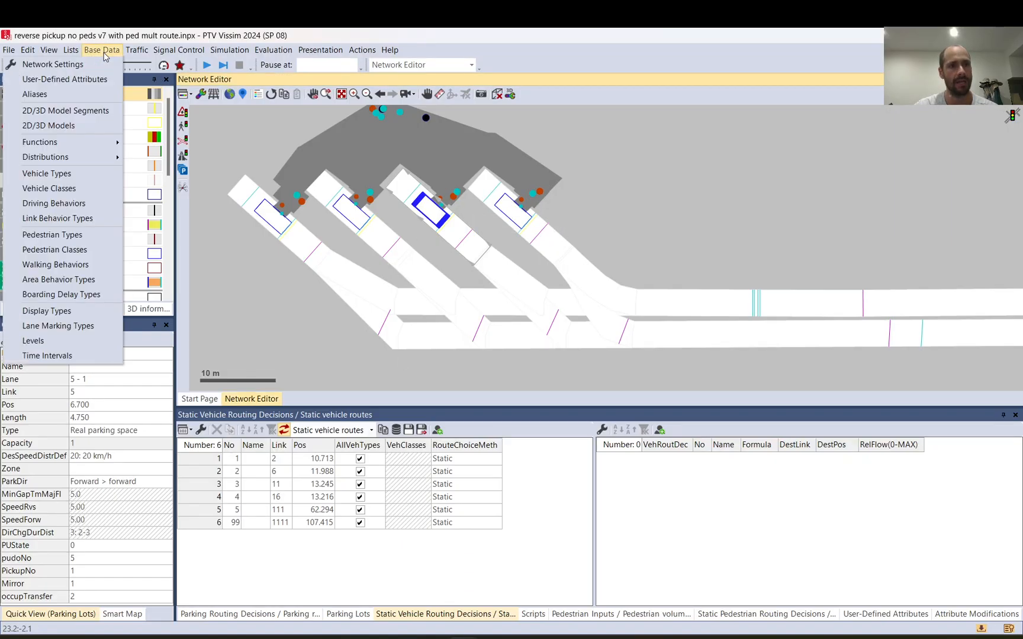
click(72, 80)
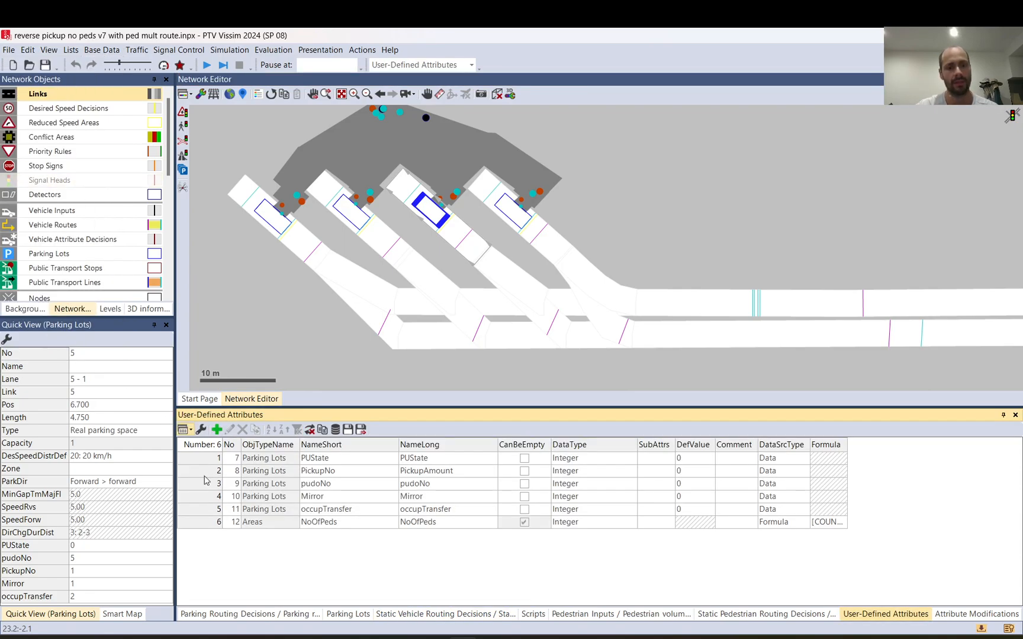
double_click(204, 523)
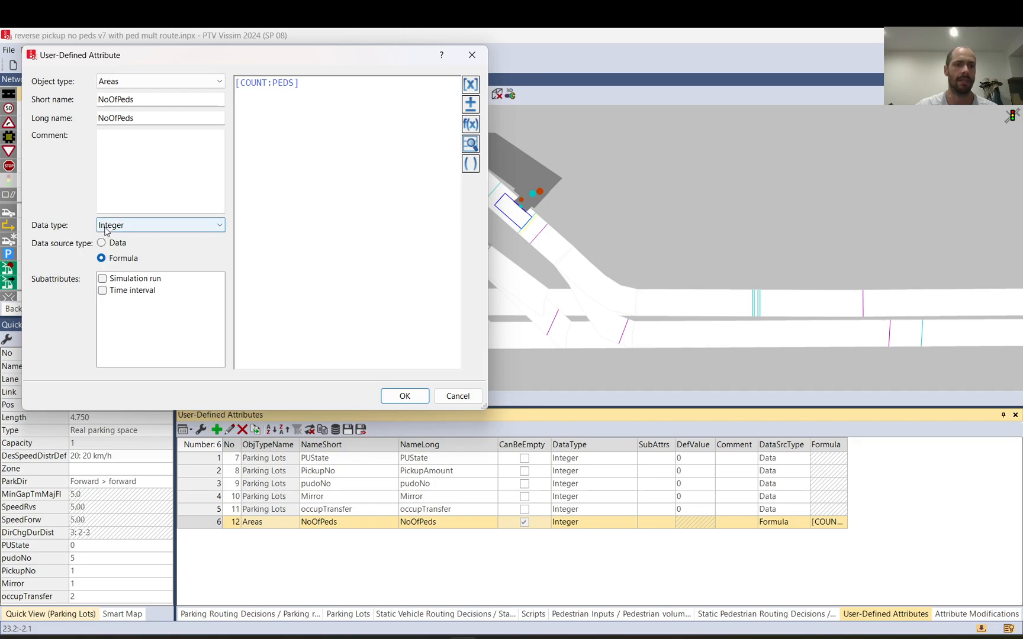
Step: Locate the Pedestrians Count attribute behind the NoOfPeds formula and close the definition without changes
click(471, 86)
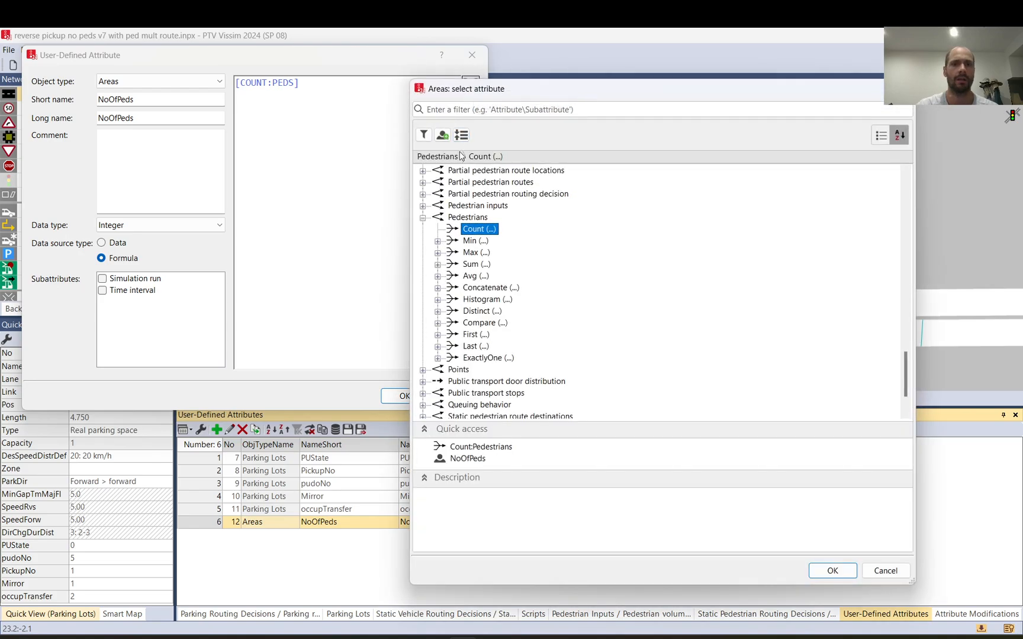
scroll(459, 240, up, 15)
scroll(459, 241, down, 8)
scroll(459, 241, down, 20)
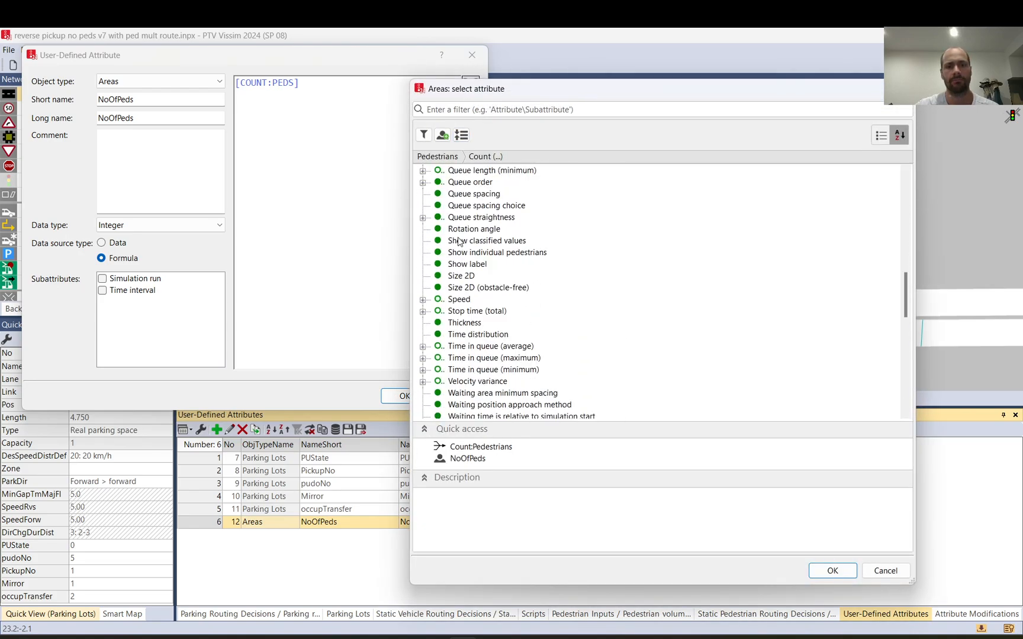
scroll(459, 241, down, 2)
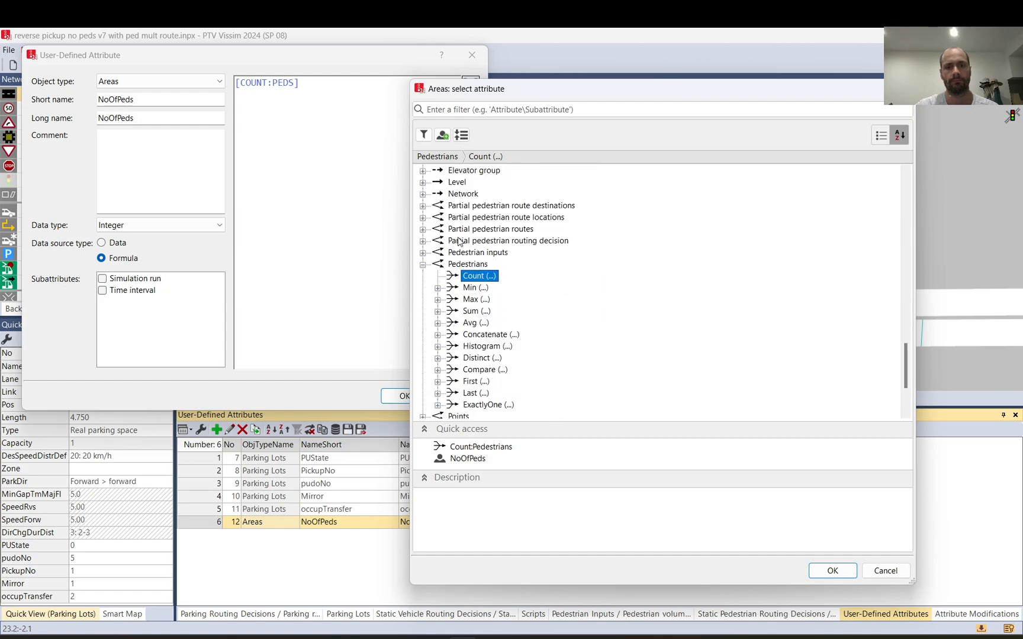
click(468, 267)
click(478, 278)
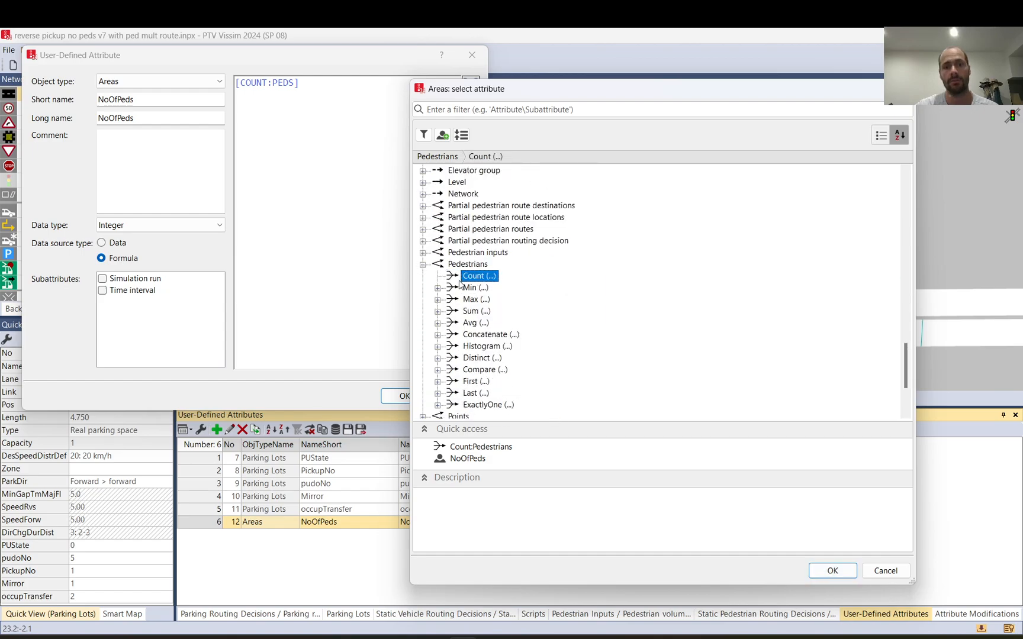
click(886, 571)
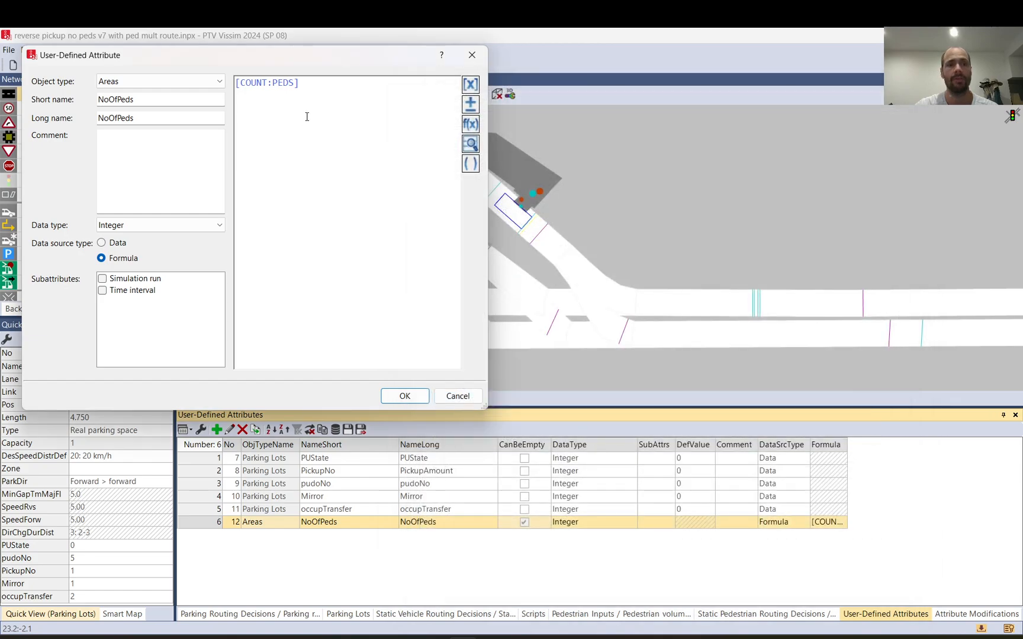
click(460, 400)
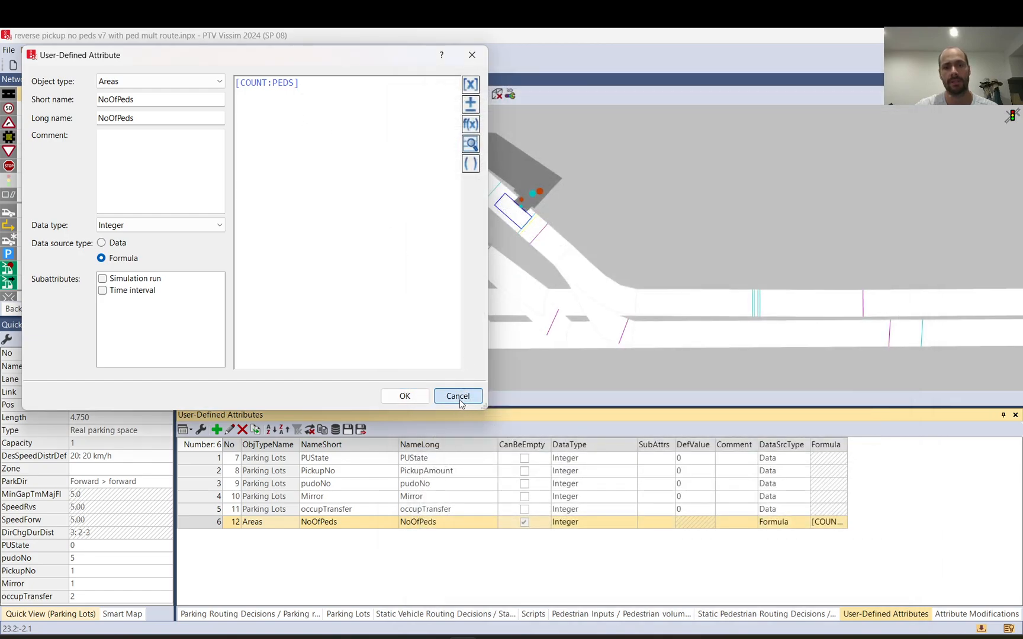
Step: Select pedestrian area 1 and find NoOfPeds in its quick view attribute selection, leaving the selection unchanged
click(520, 189)
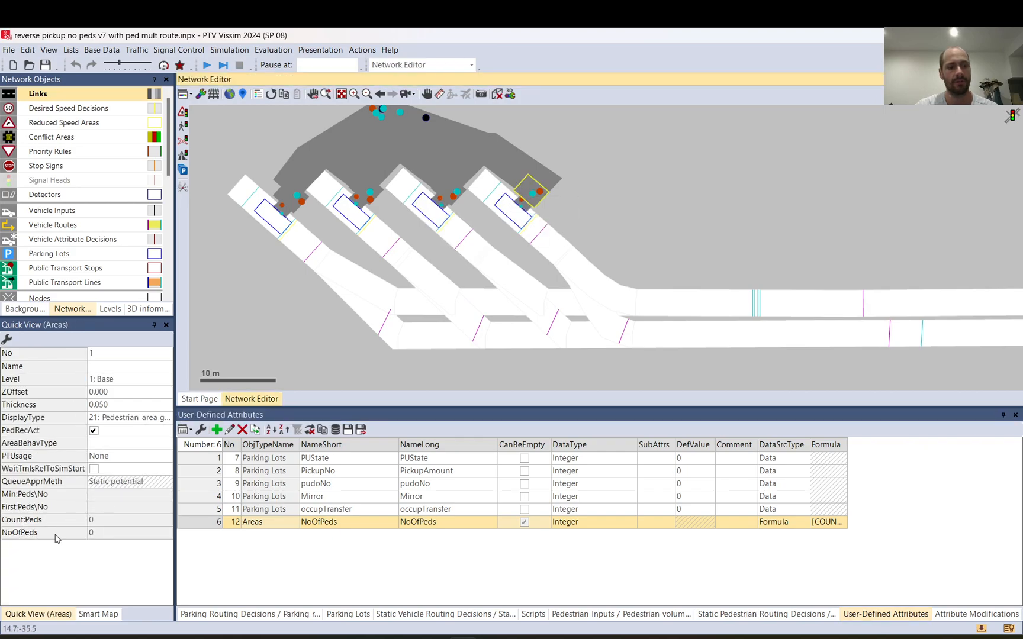
click(7, 341)
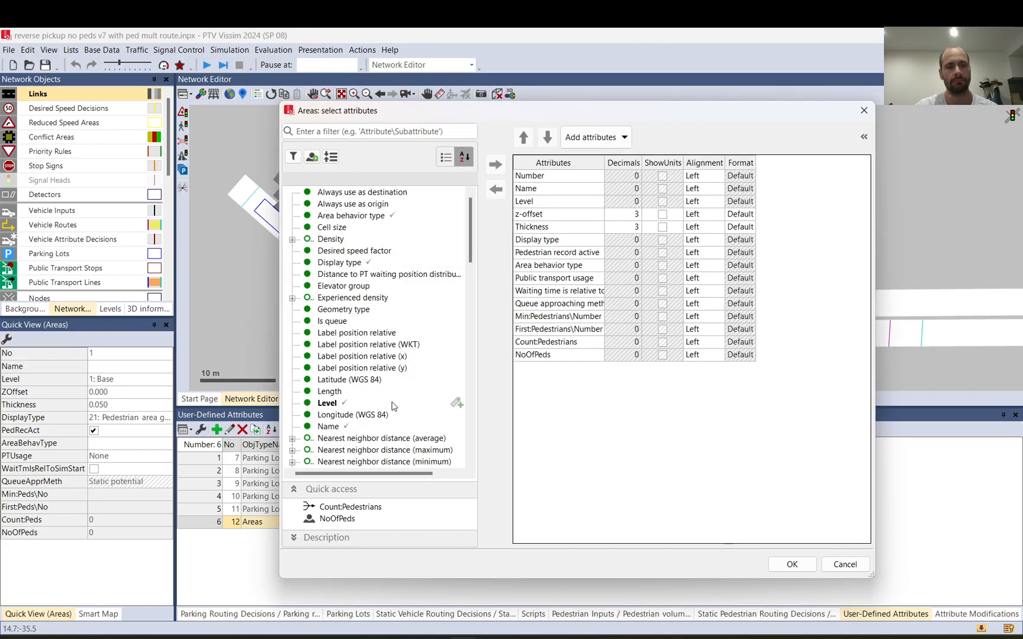
scroll(392, 406, down, 4)
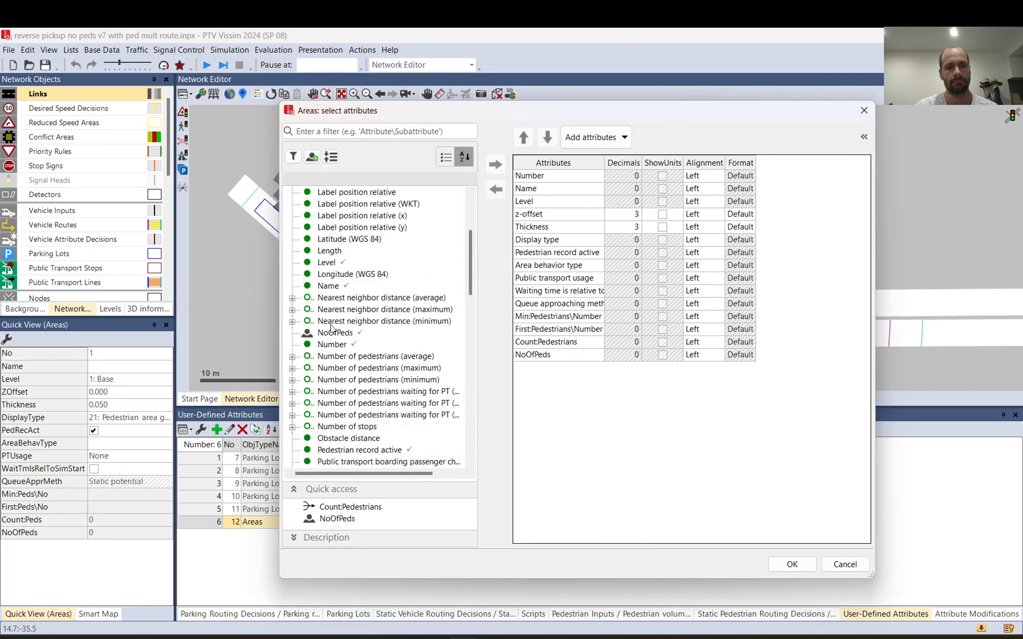
click(335, 335)
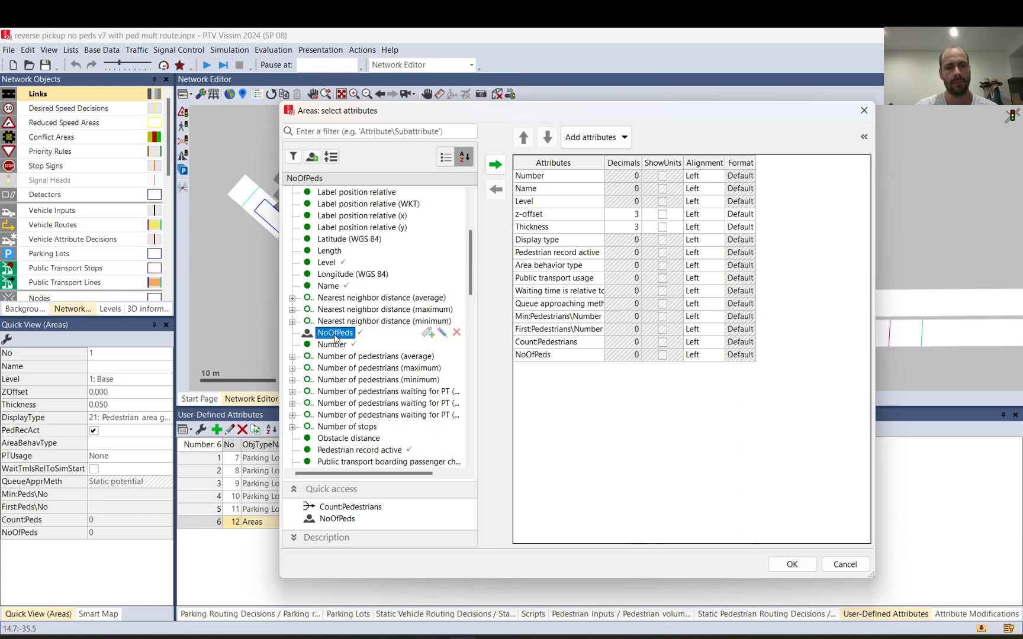
click(838, 569)
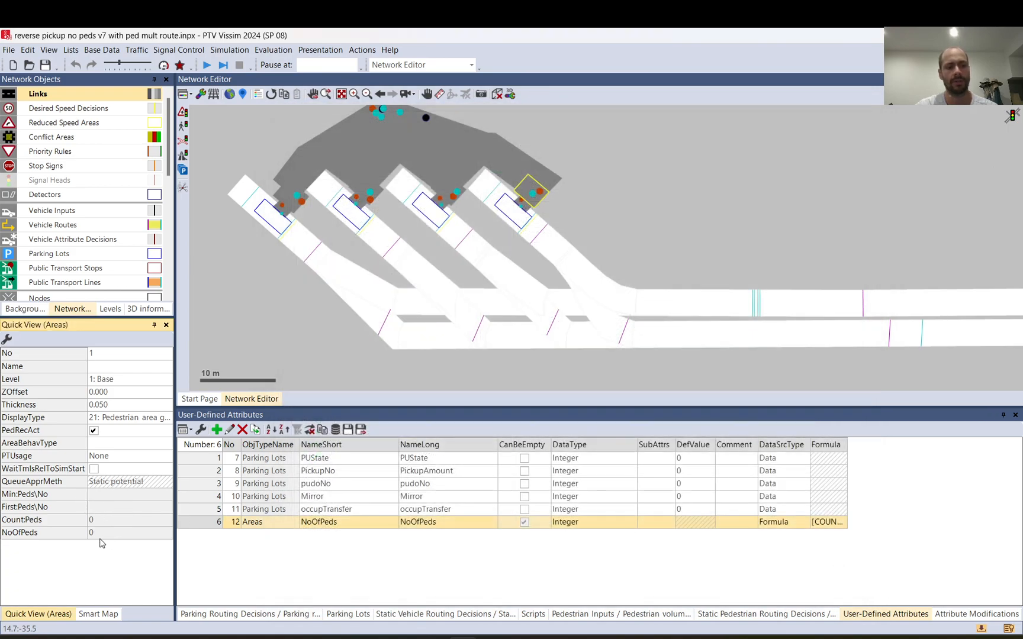
Step: Switch to Notepad++ and examine how the CurrentPedNo line looks up the area by parking lot number
click(698, 574)
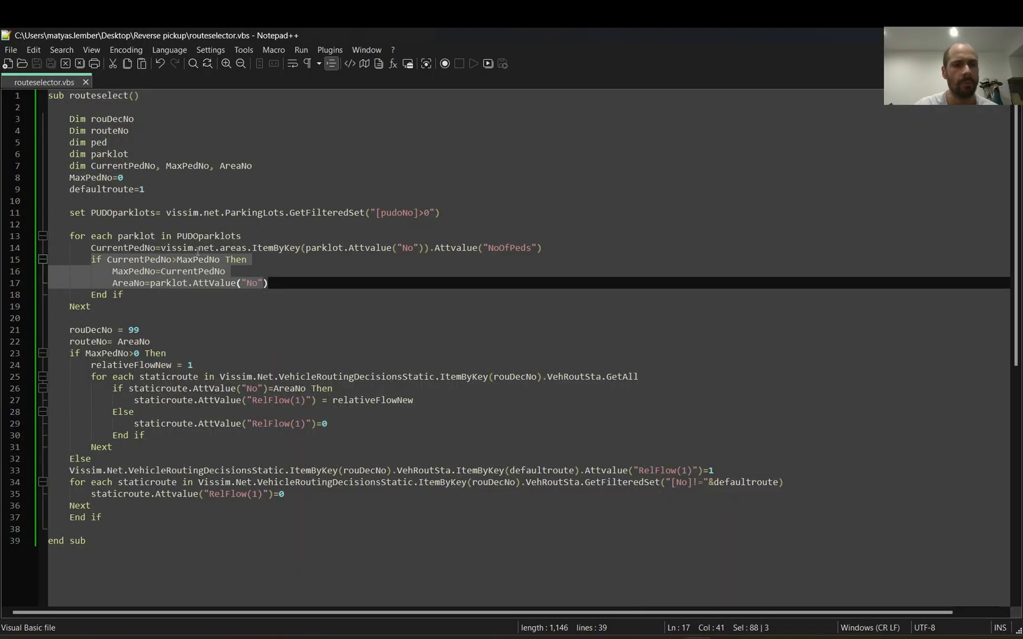
drag(92, 246, 300, 247)
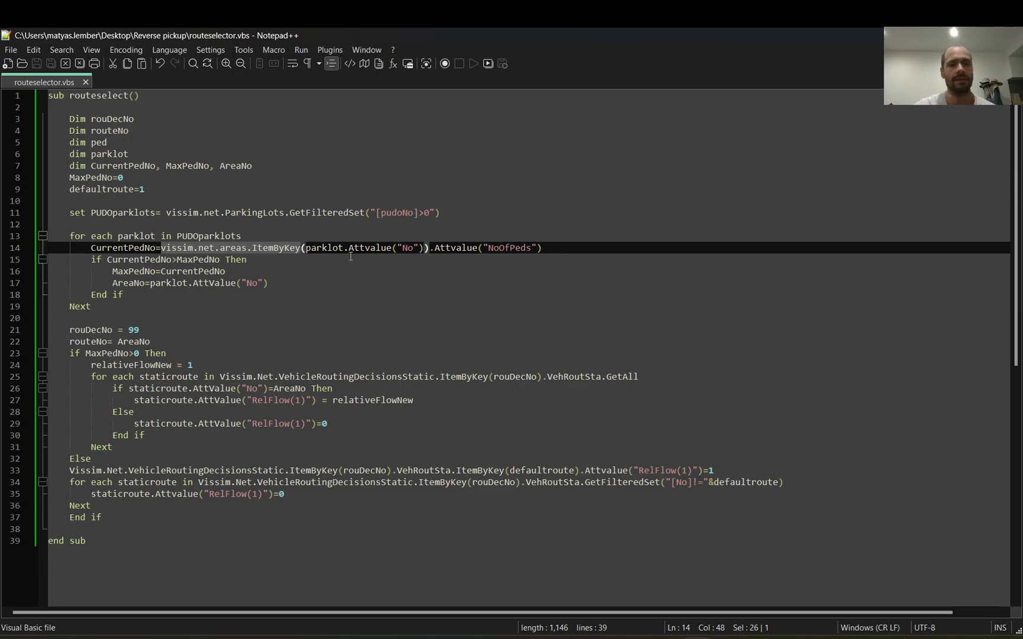
drag(424, 249, 307, 249)
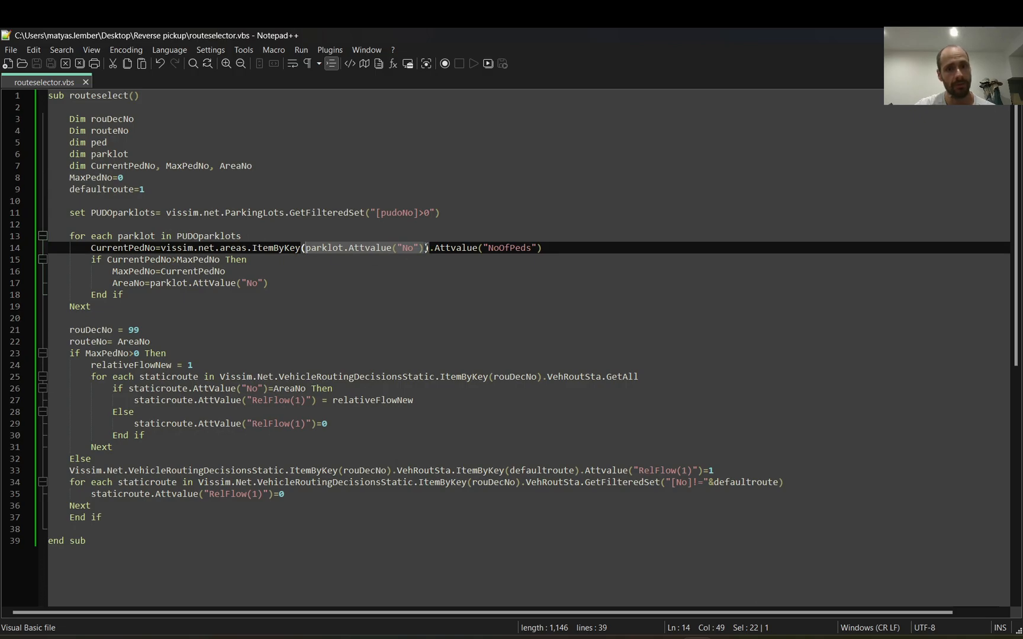
drag(426, 248, 354, 255)
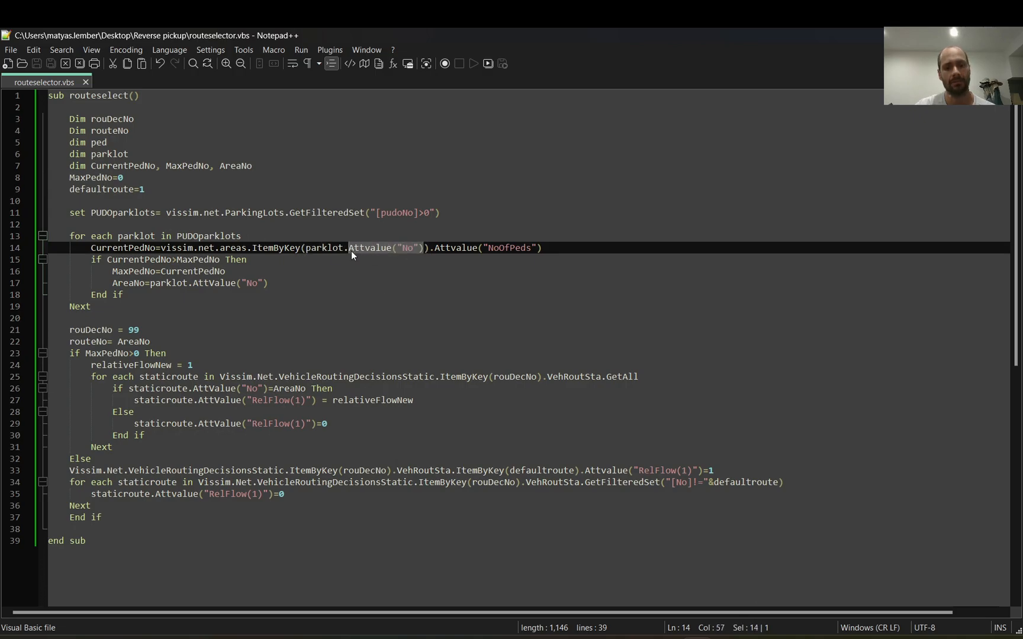
Step: Switch to Vissim and compare the numbers of the rightmost pickup parking lot and its adjacent pedestrian area
key(alt+Tab)
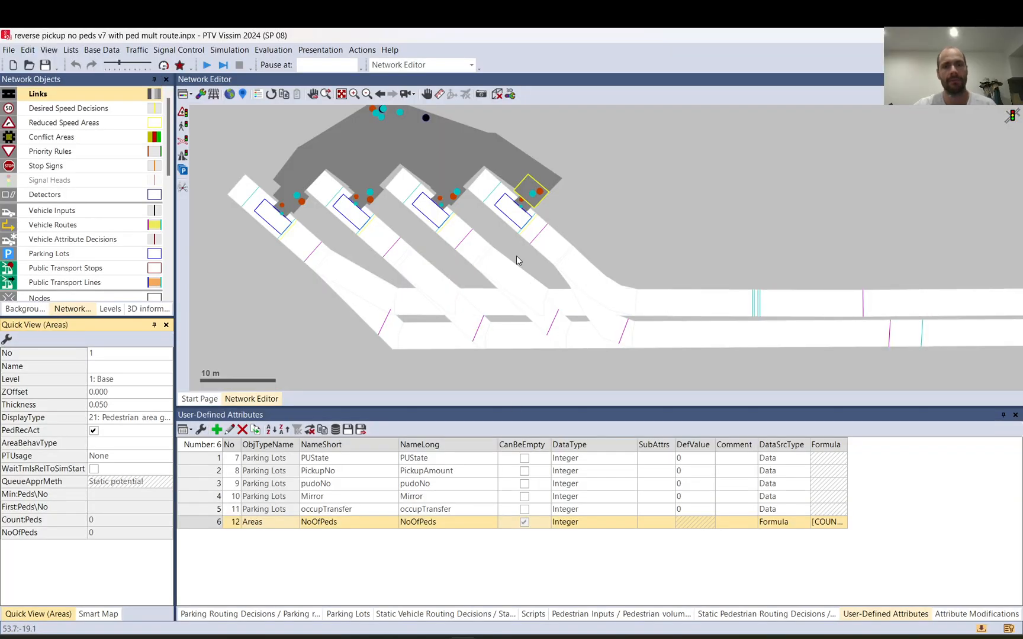
click(510, 218)
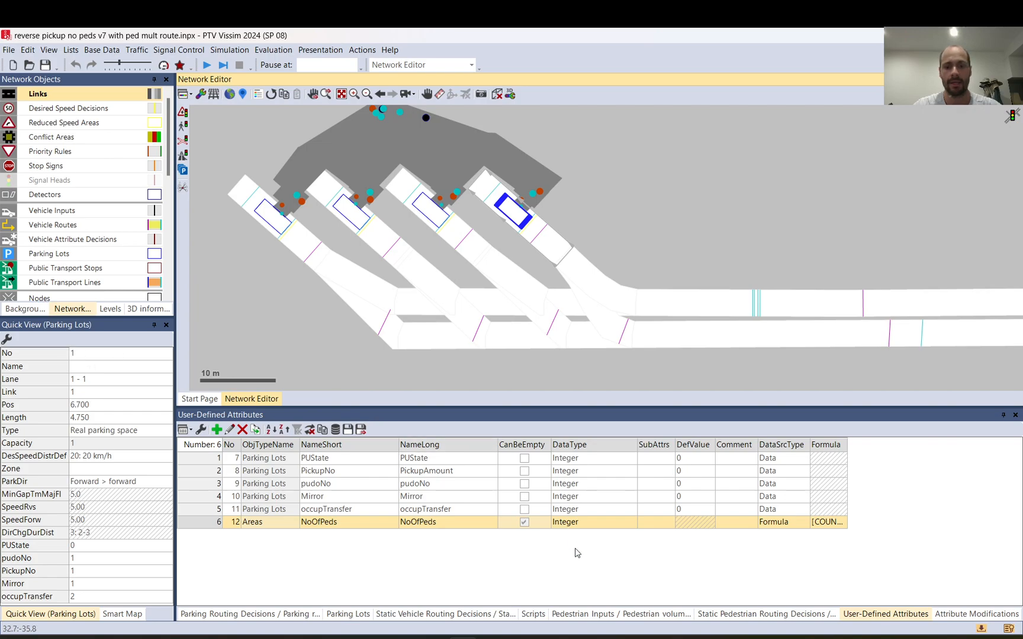
click(526, 189)
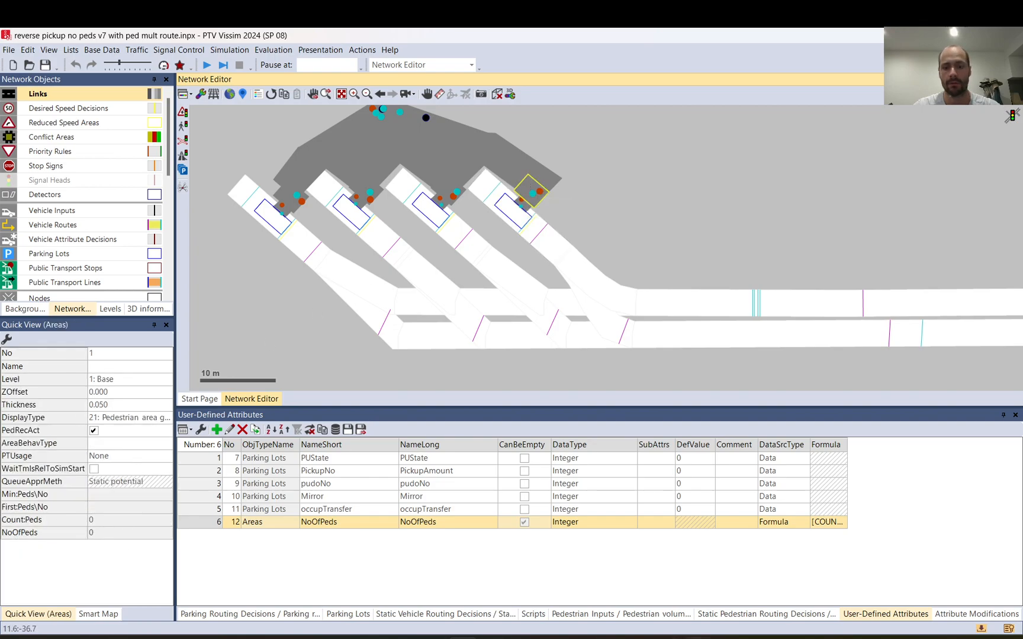
Step: Switch to Notepad++ and examine how the CurrentPedNo line reads the NoOfPeds attribute of the matching area
key(alt+Tab)
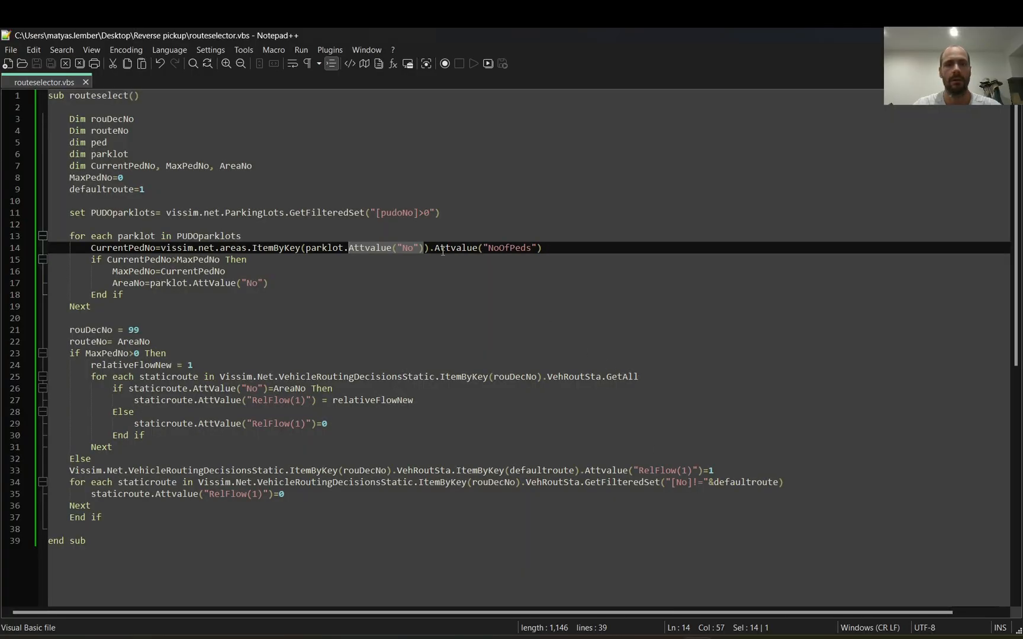
drag(440, 247, 539, 248)
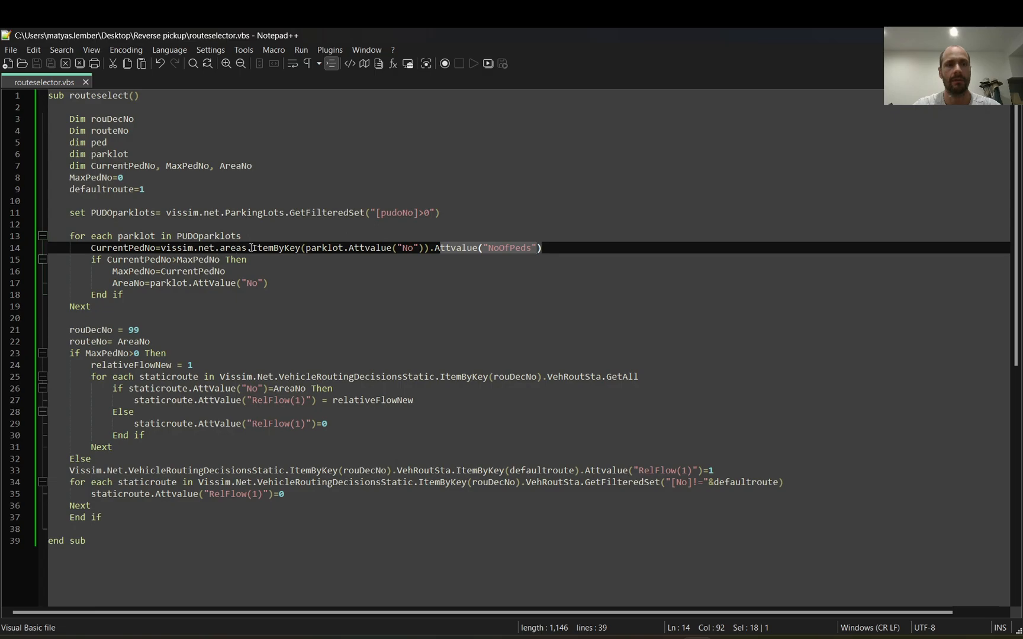
drag(253, 247, 566, 250)
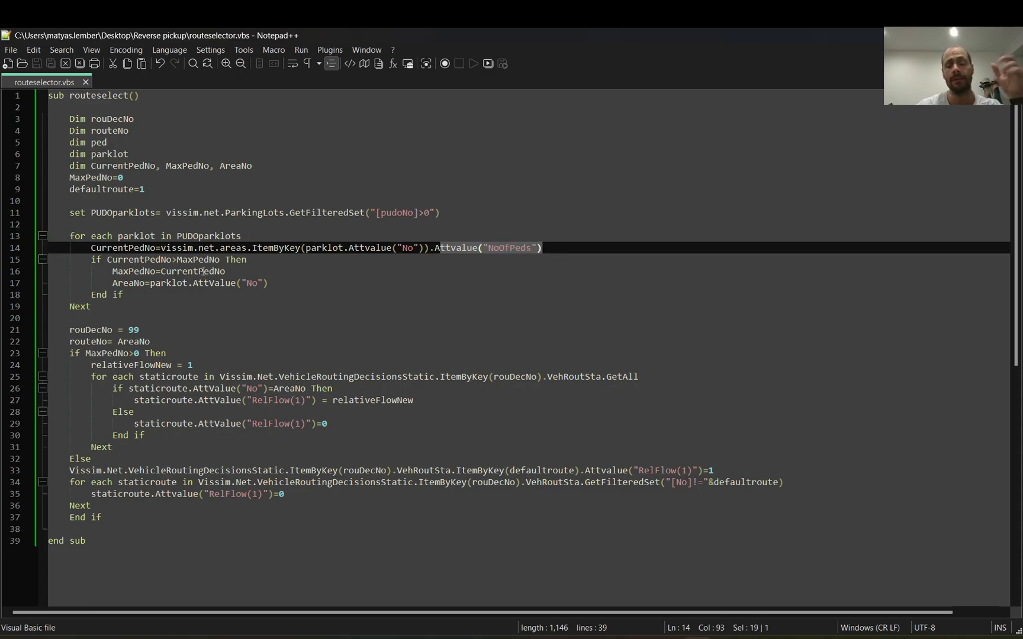
drag(149, 248, 118, 247)
triple_click(118, 247)
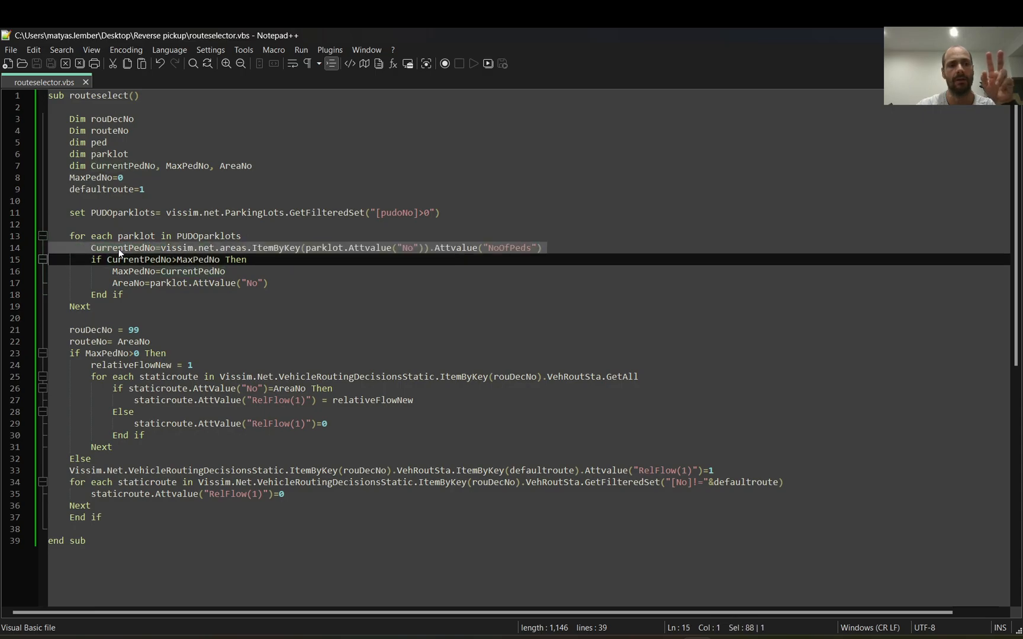
Step: Examine how the script compares CurrentPedNo with MaxPedNo, including MaxPedNo's initial value and the assignments inside the condition
double_click(136, 261)
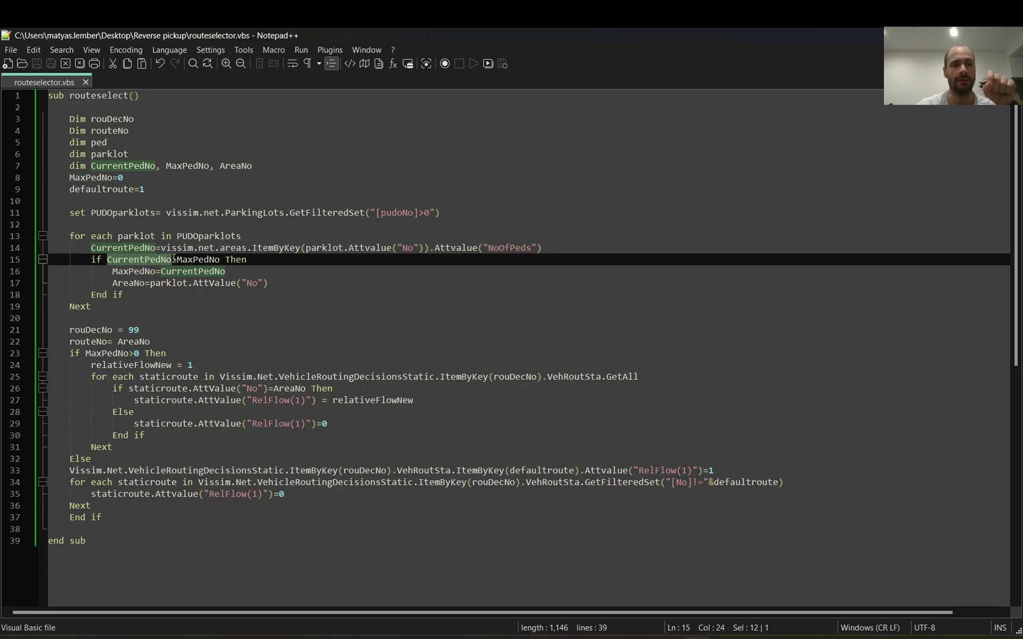
triple_click(201, 260)
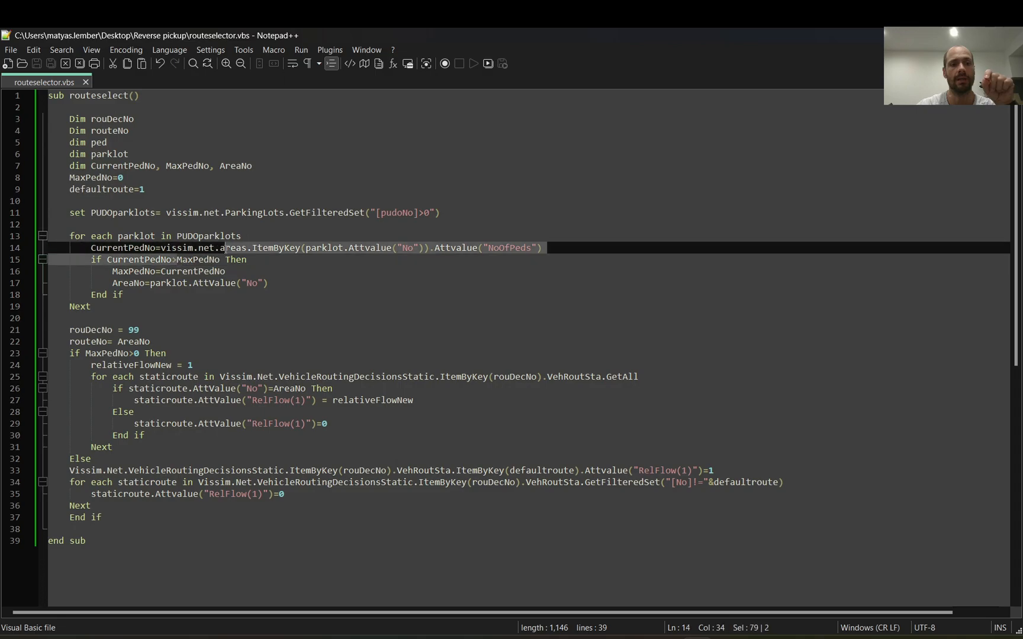
double_click(217, 260)
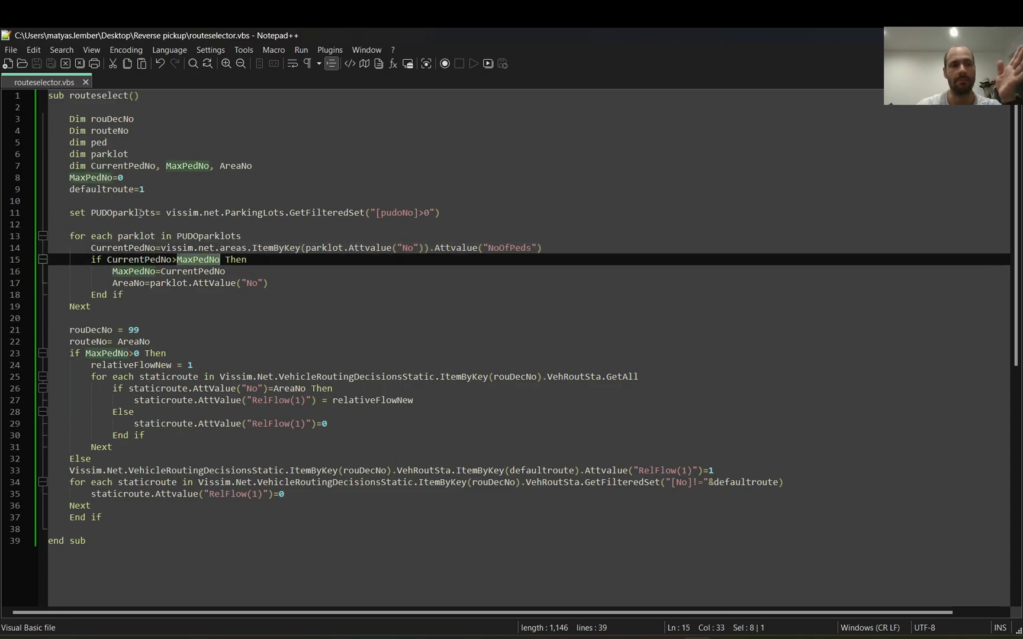
drag(125, 178, 69, 178)
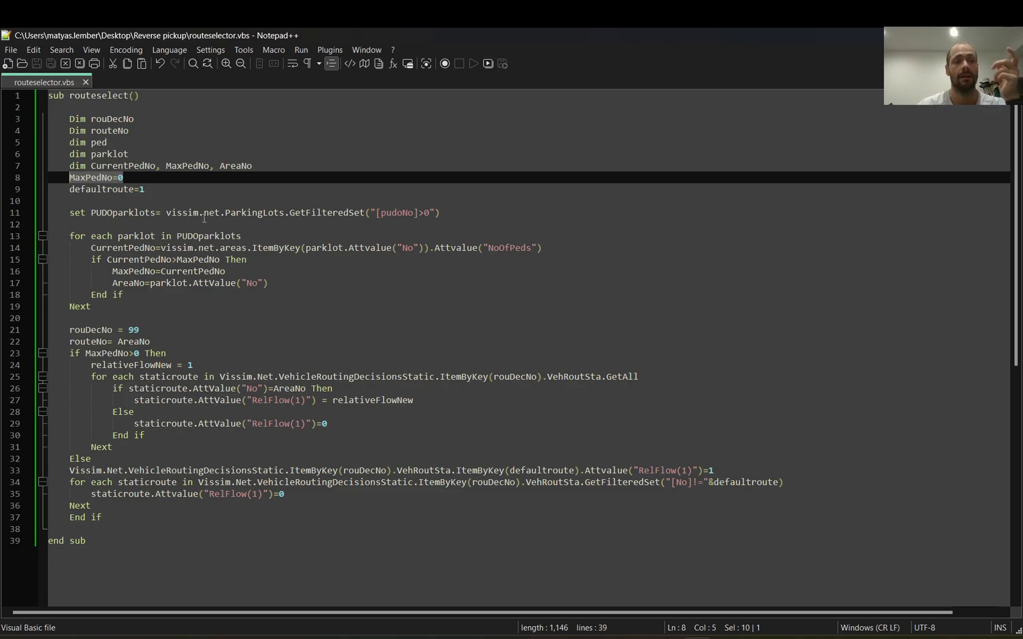
drag(113, 271, 270, 282)
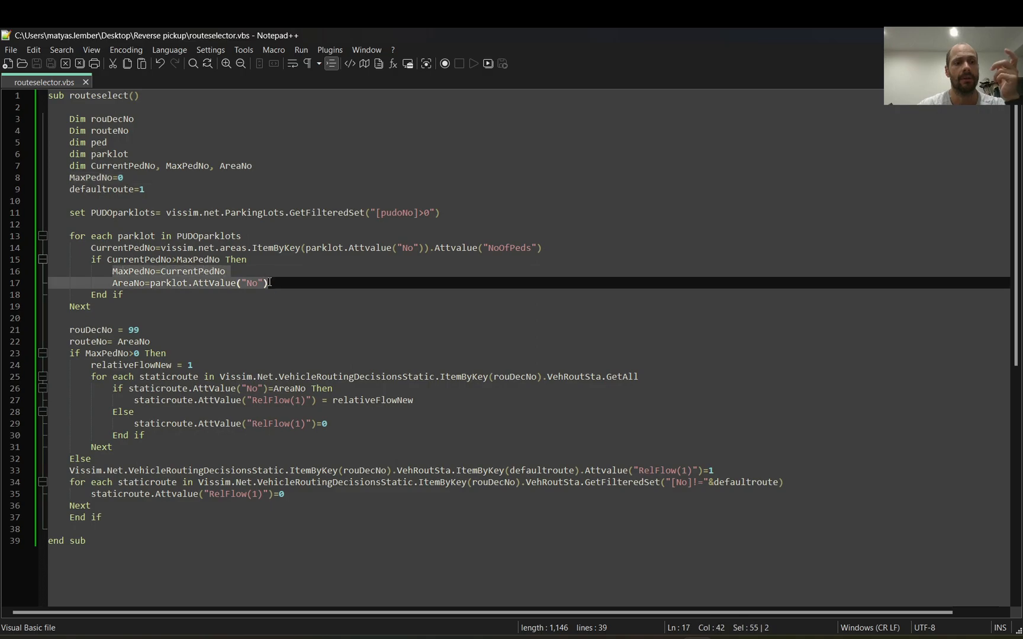
click(230, 275)
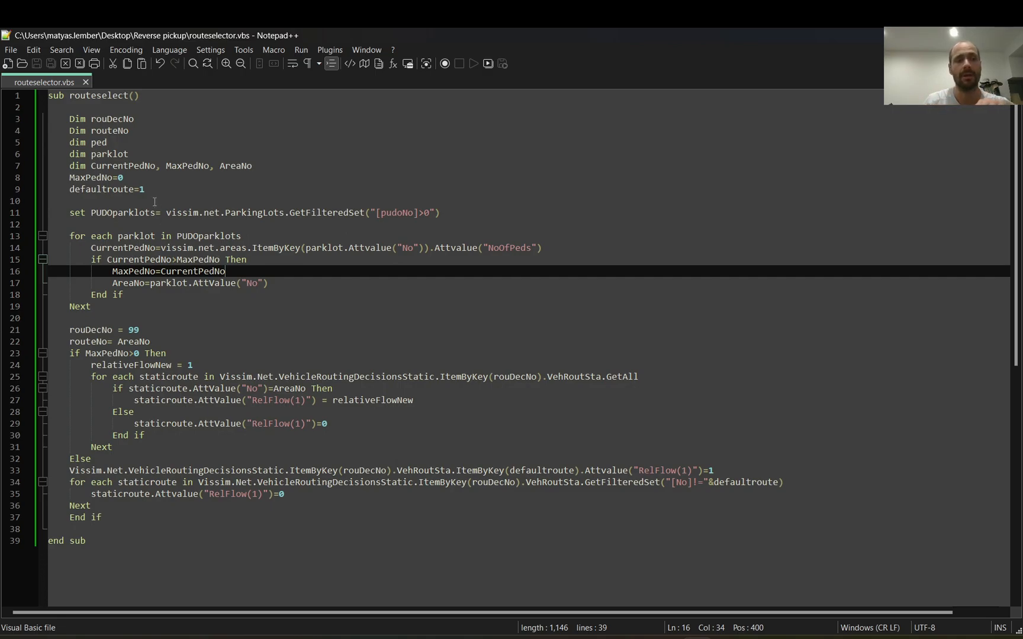
drag(130, 178, 120, 177)
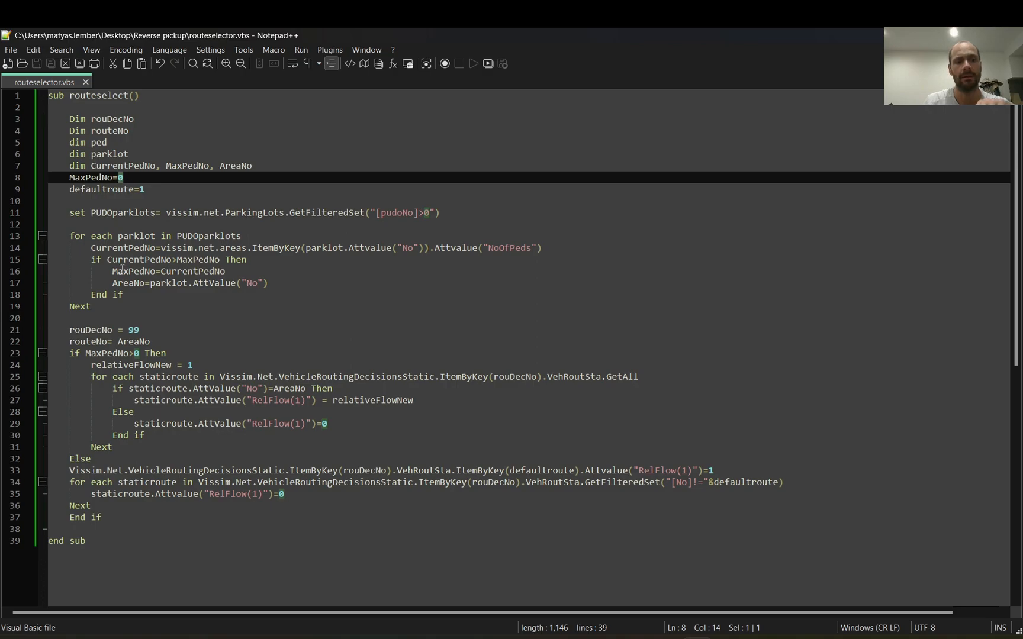
drag(107, 260, 169, 261)
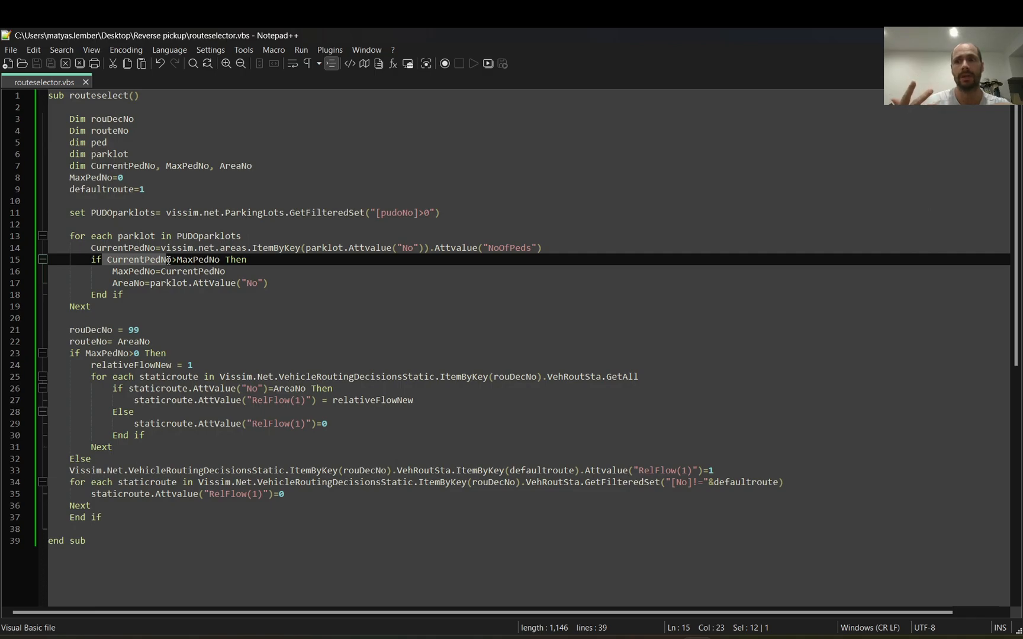
Step: Switch to Vissim and inspect parking lot 5 and its matching pedestrian area 5
key(alt+Tab)
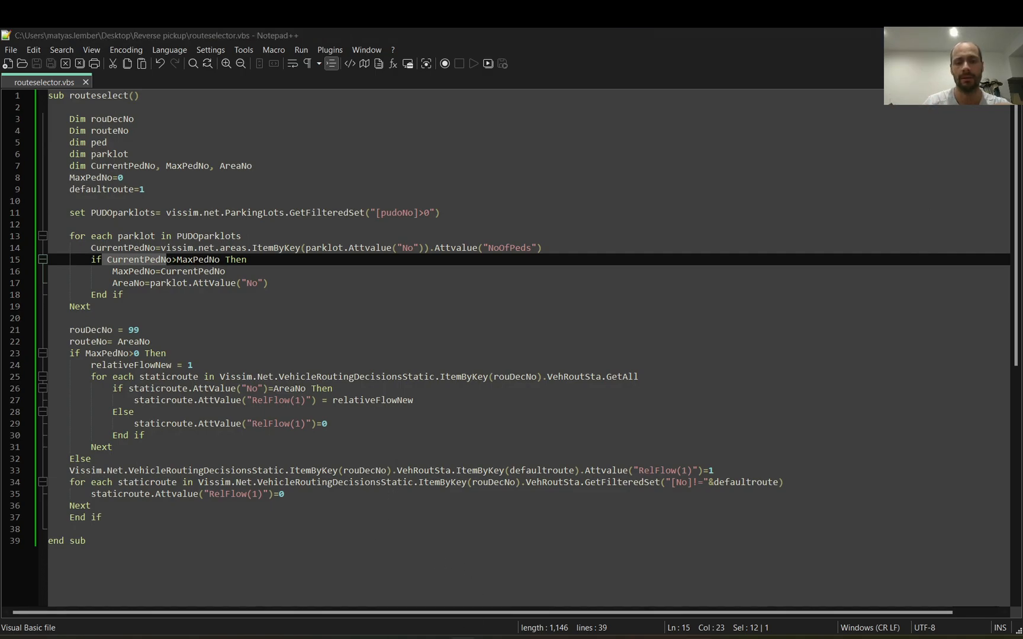
click(438, 222)
click(438, 222)
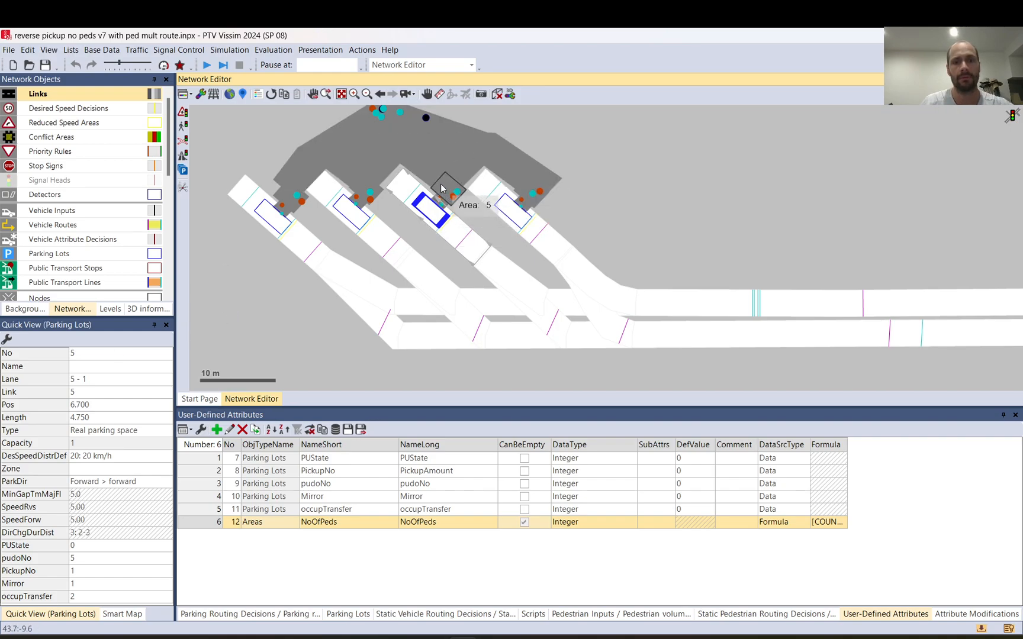
click(441, 188)
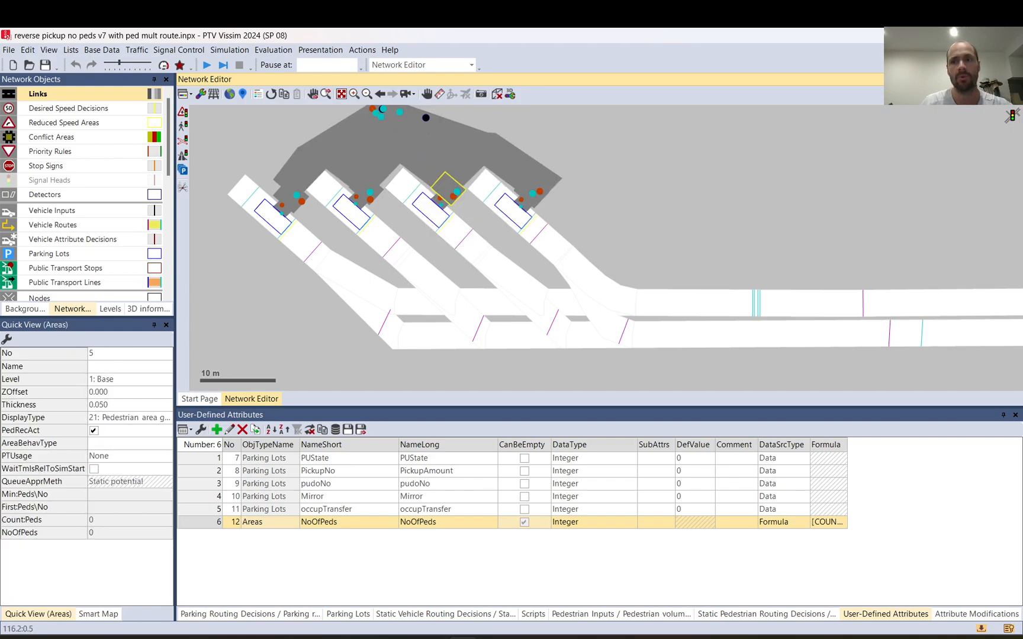
Step: Switch to Notepad++ and examine how AreaNo is assigned from the parking lot's No attribute
key(alt+Tab)
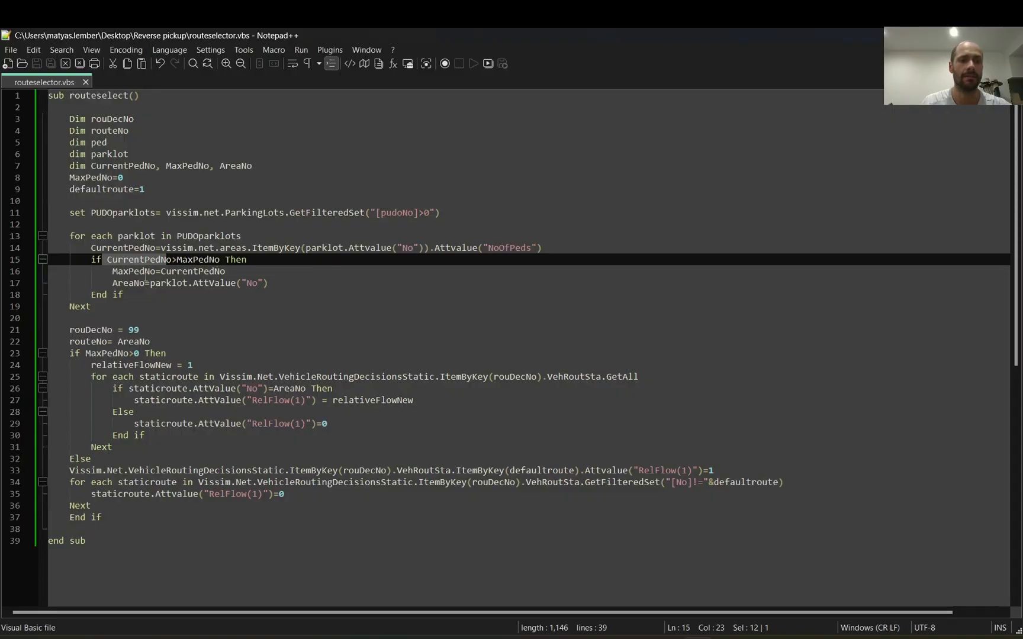
drag(114, 283, 146, 284)
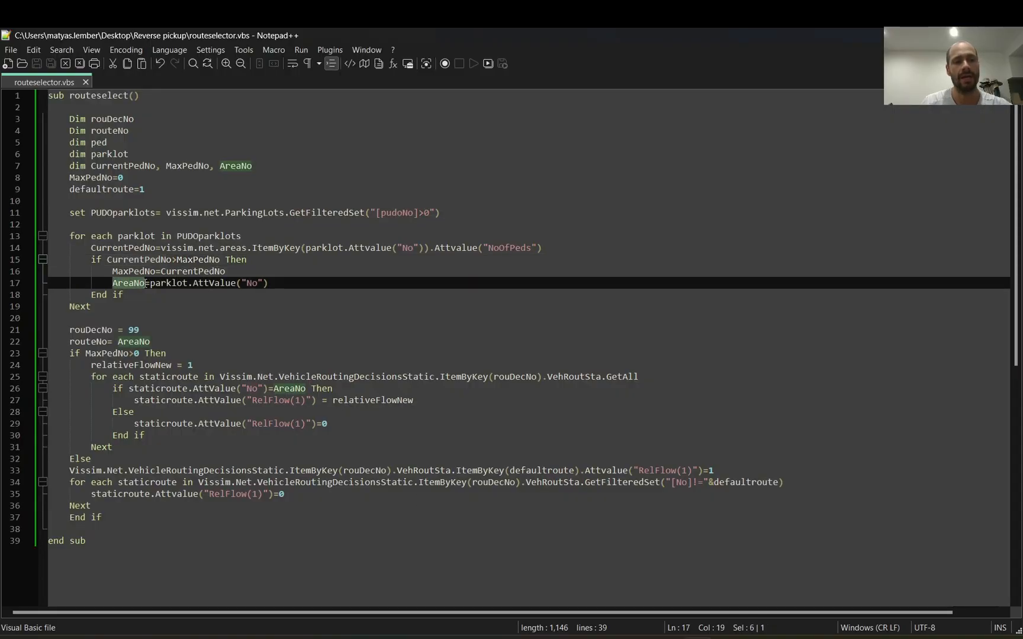
drag(269, 284, 149, 286)
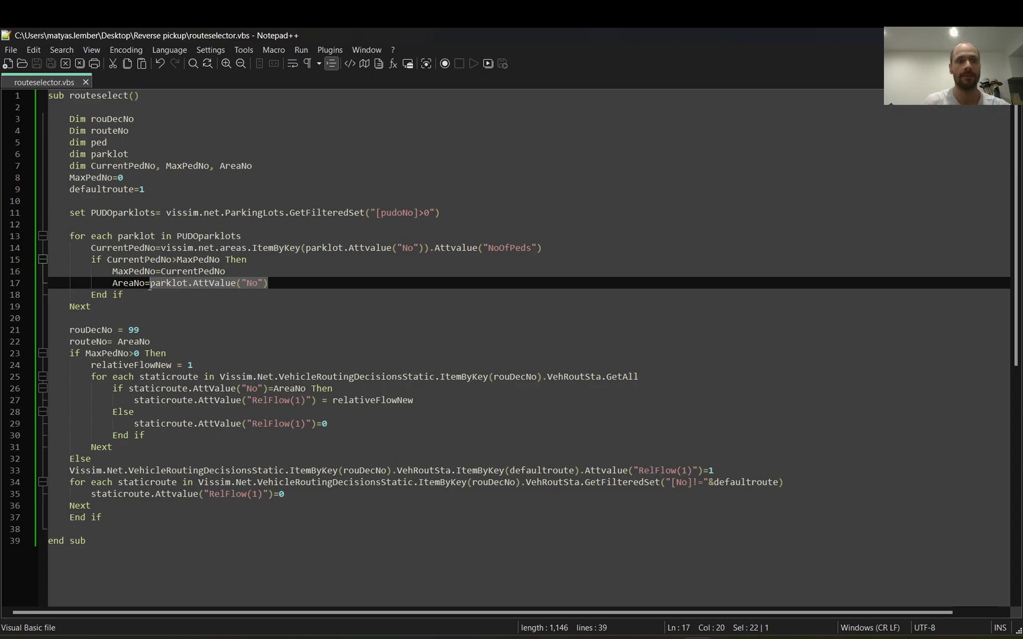
click(150, 286)
double_click(118, 284)
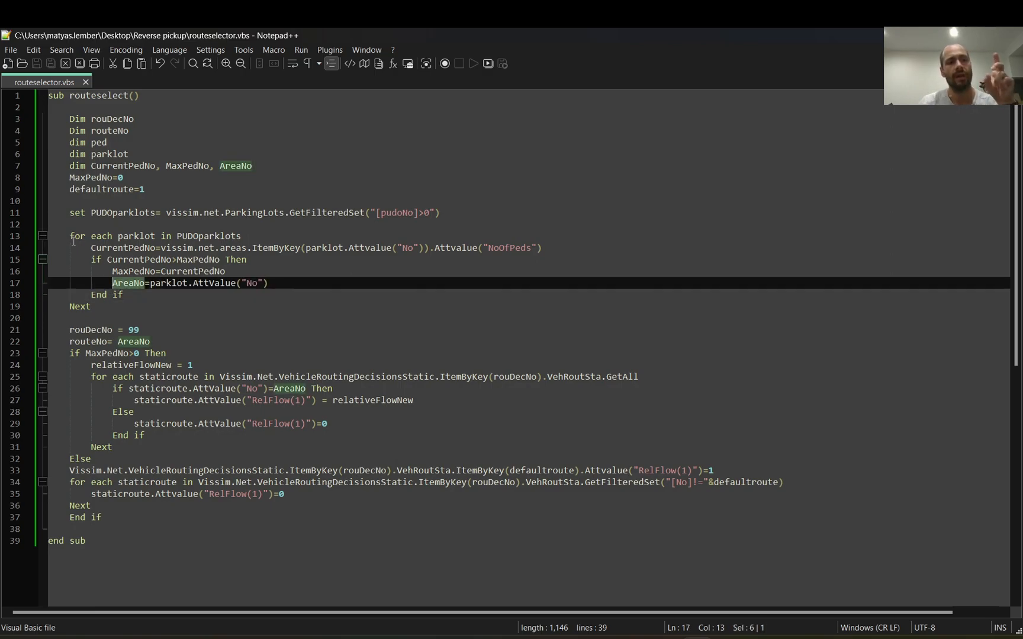
Step: Review the whole PUDOparklots loop and trace where its AreaNo and MaxPedNo variables are used in the script
drag(69, 238, 132, 307)
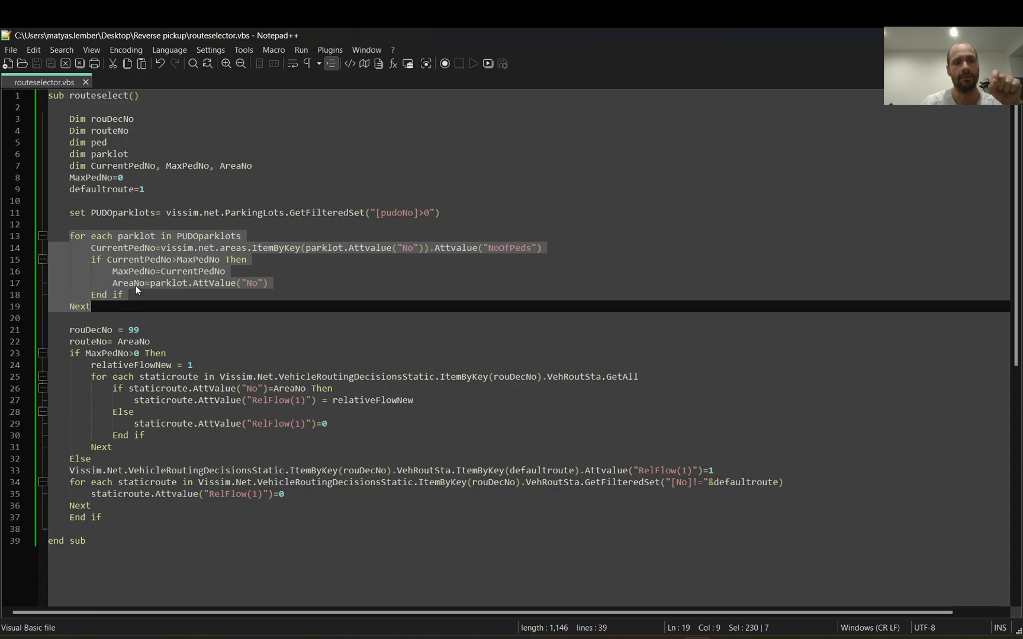
click(136, 285)
double_click(136, 284)
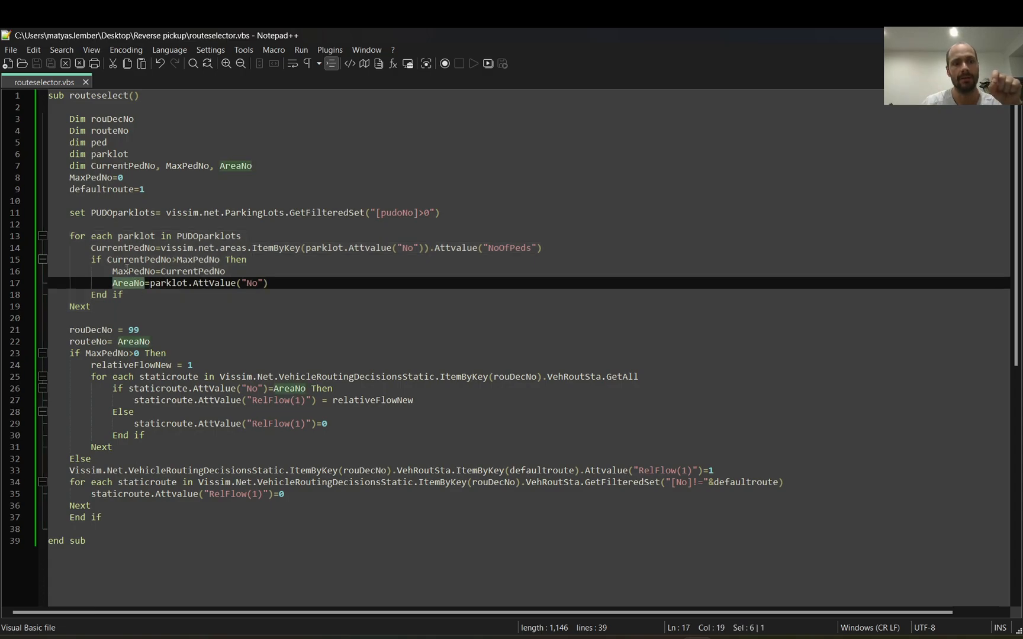
double_click(126, 271)
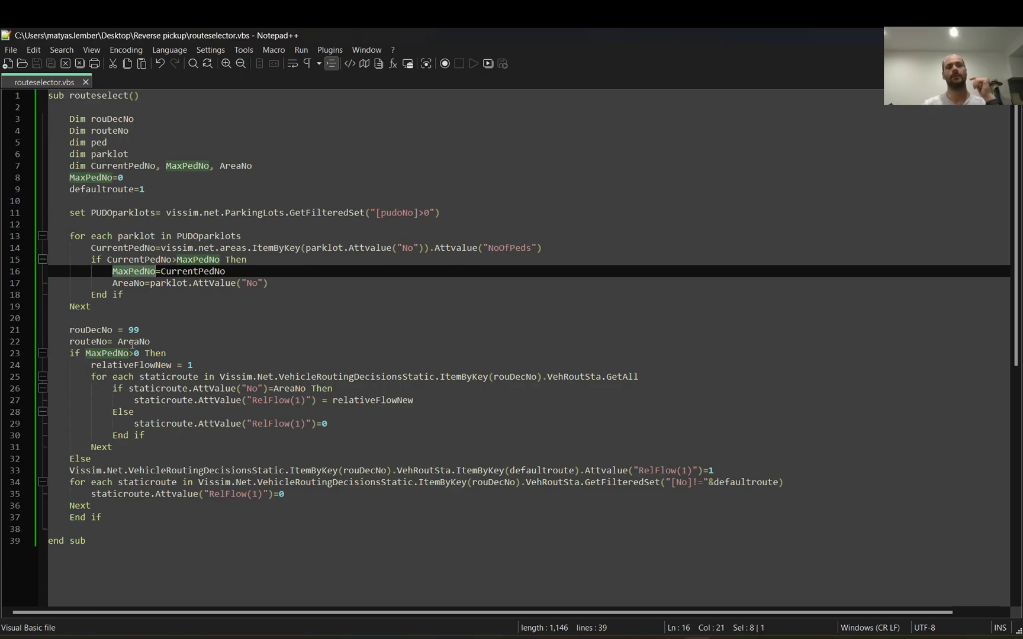
Step: Find the rouDecNo value in the script, then switch to Vissim and select static vehicle routing decision 99 to check its number
click(153, 334)
drag(153, 333, 132, 333)
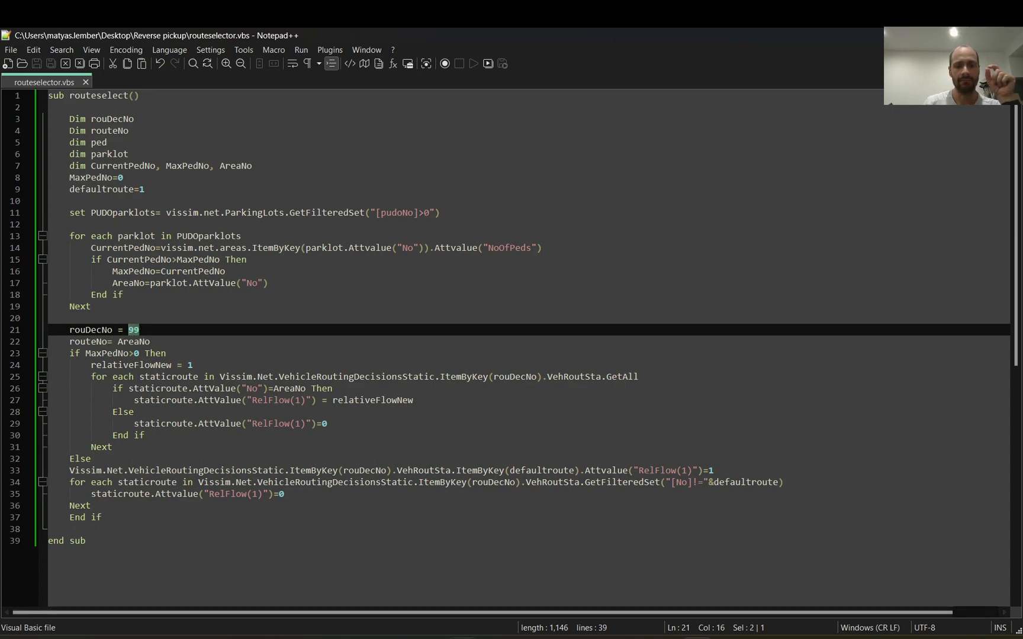
key(alt+Tab)
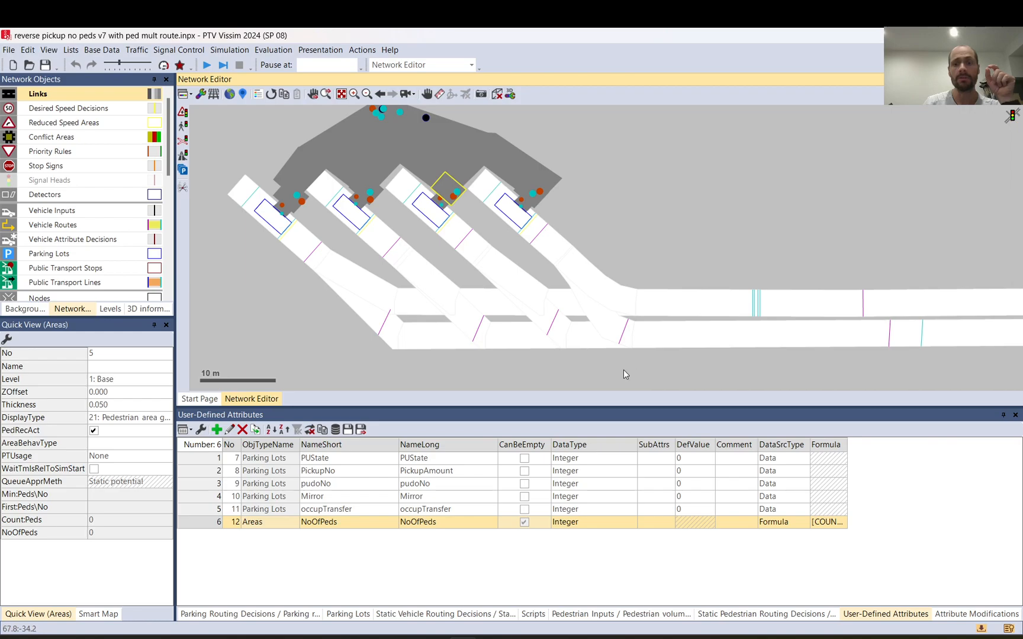
click(891, 336)
click(93, 355)
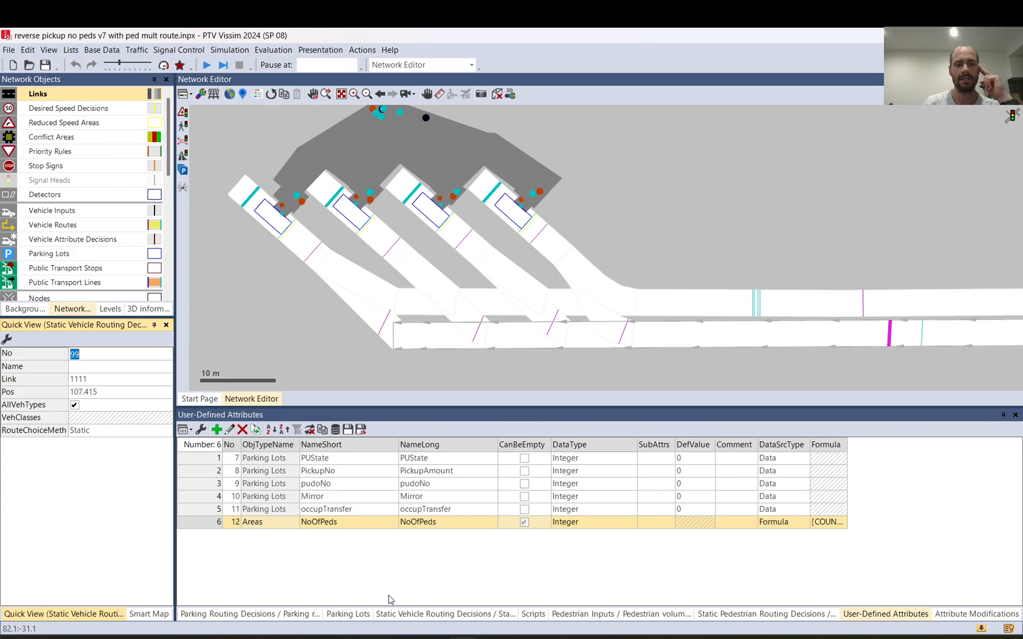
Step: Show the static vehicle routes list of decision 99 and highlight routes 1, 5, 10 and 15 one after another in the network
click(450, 613)
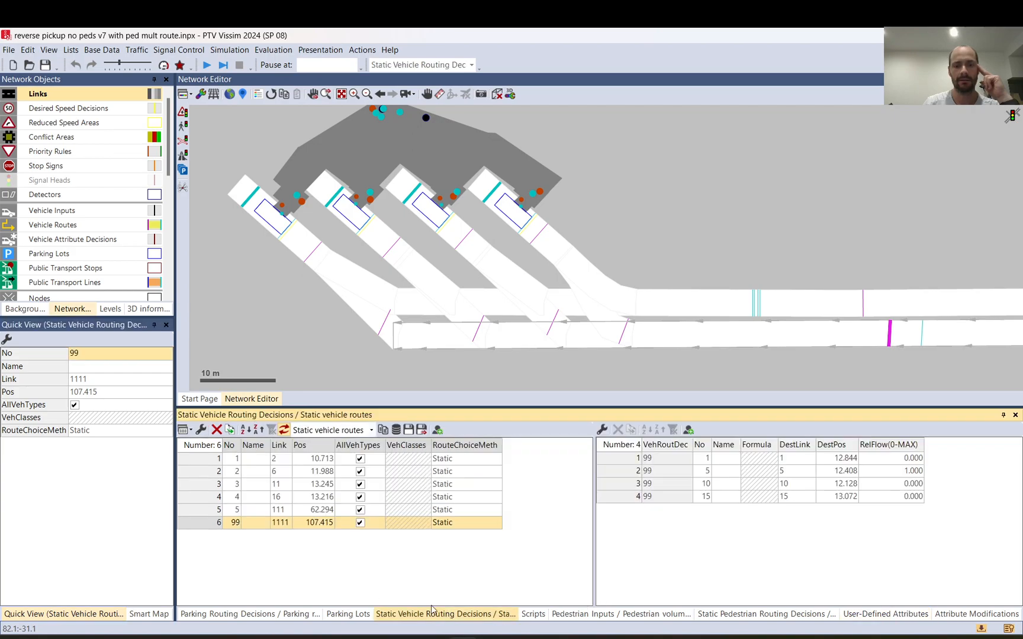
click(623, 460)
click(623, 472)
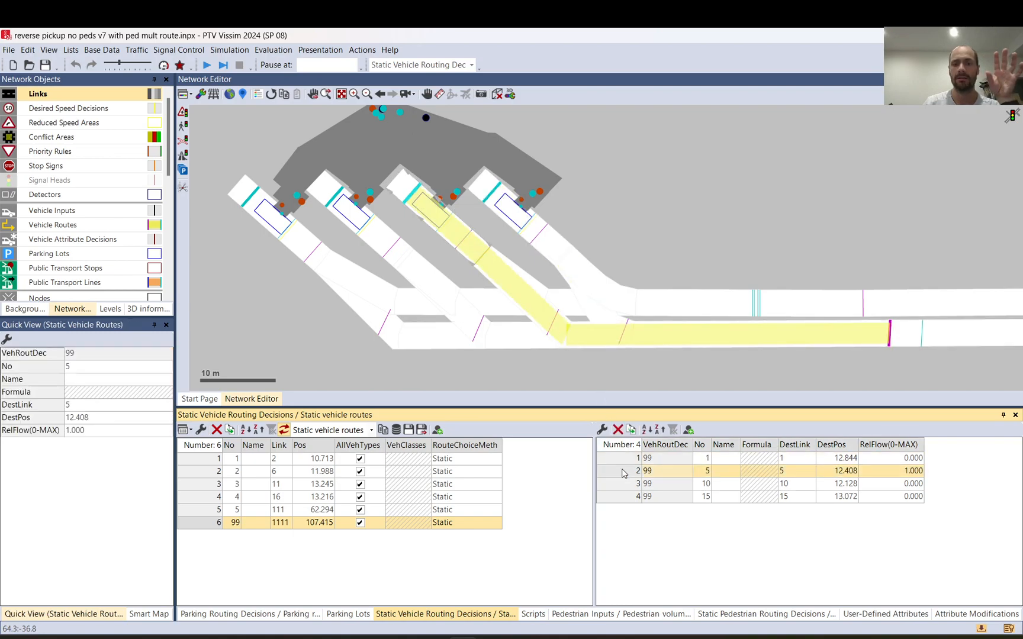
click(625, 484)
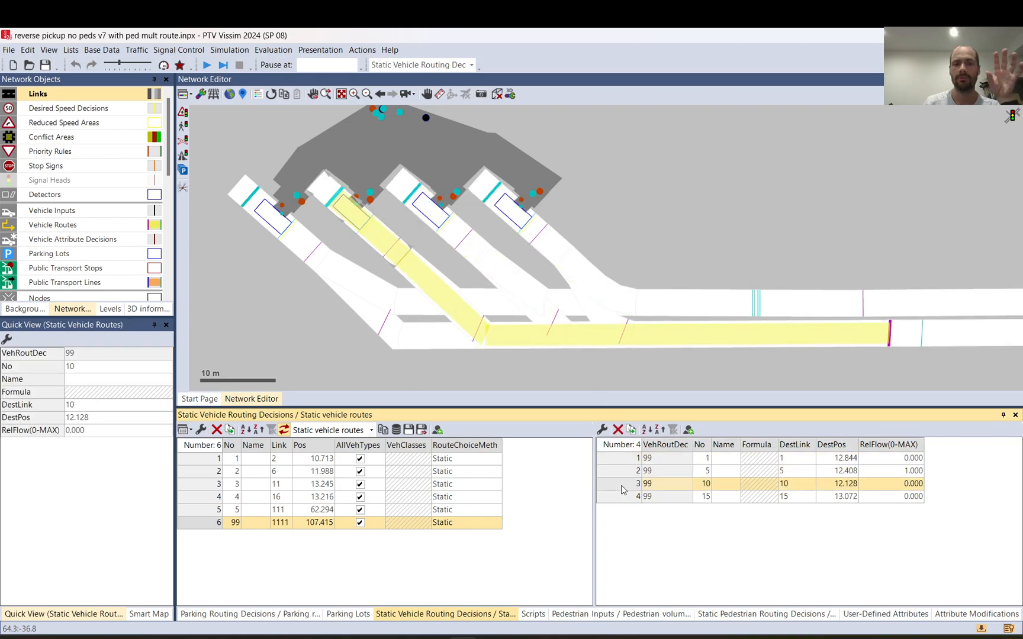
click(624, 497)
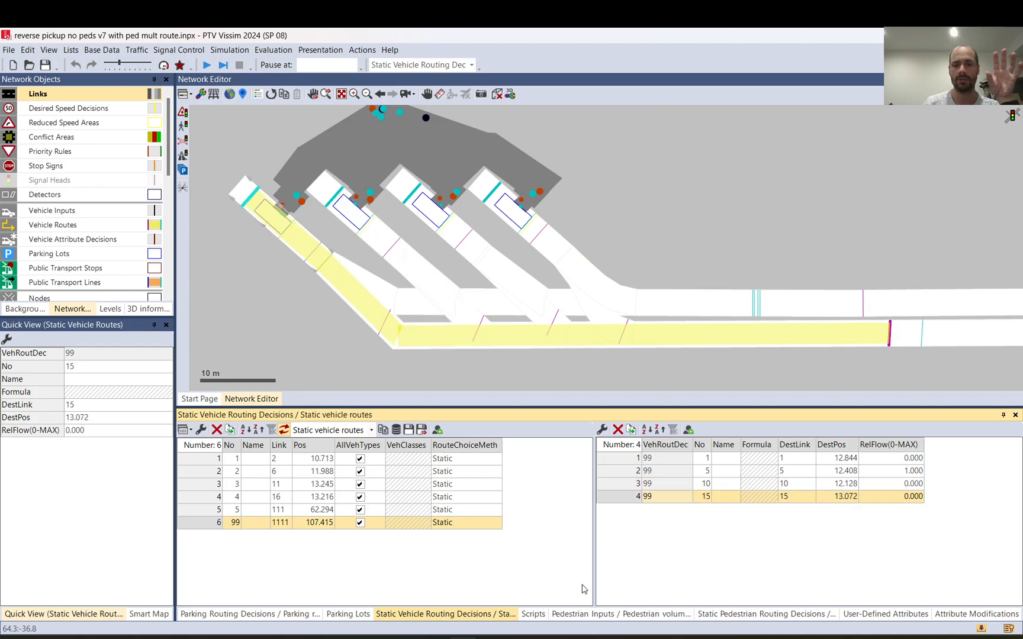
Step: Switch to Notepad++ to check that routeNo is set from AreaNo, and return to the static vehicle routes in Vissim
click(698, 638)
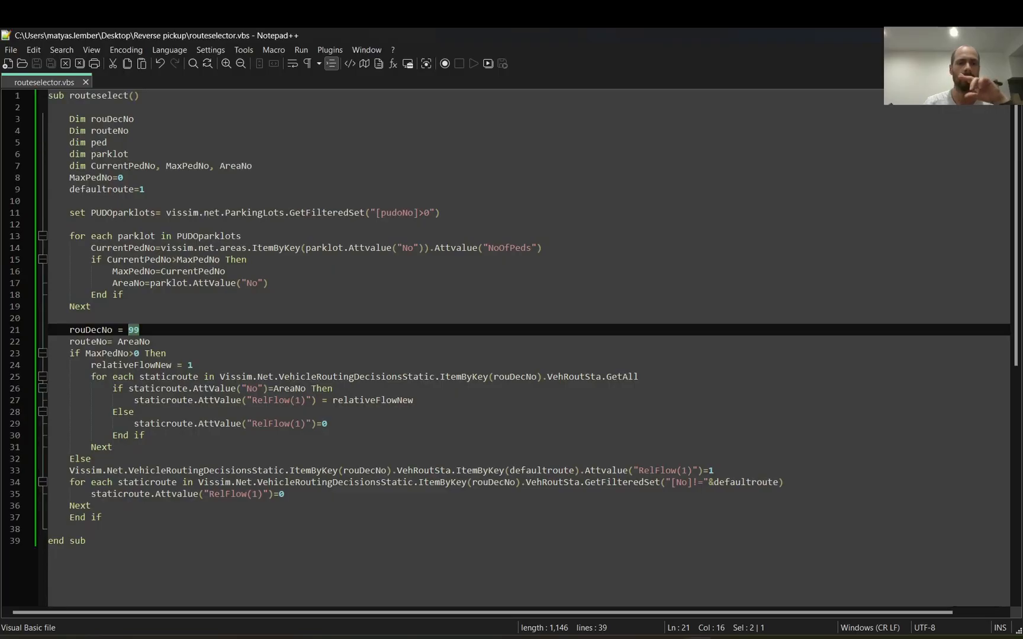
drag(155, 343, 119, 342)
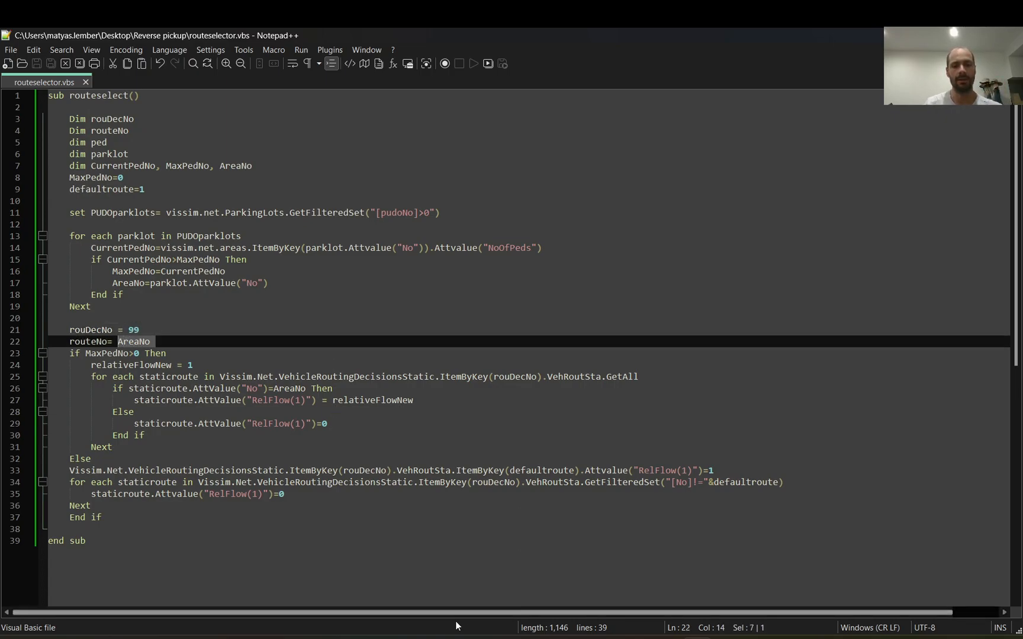
click(485, 620)
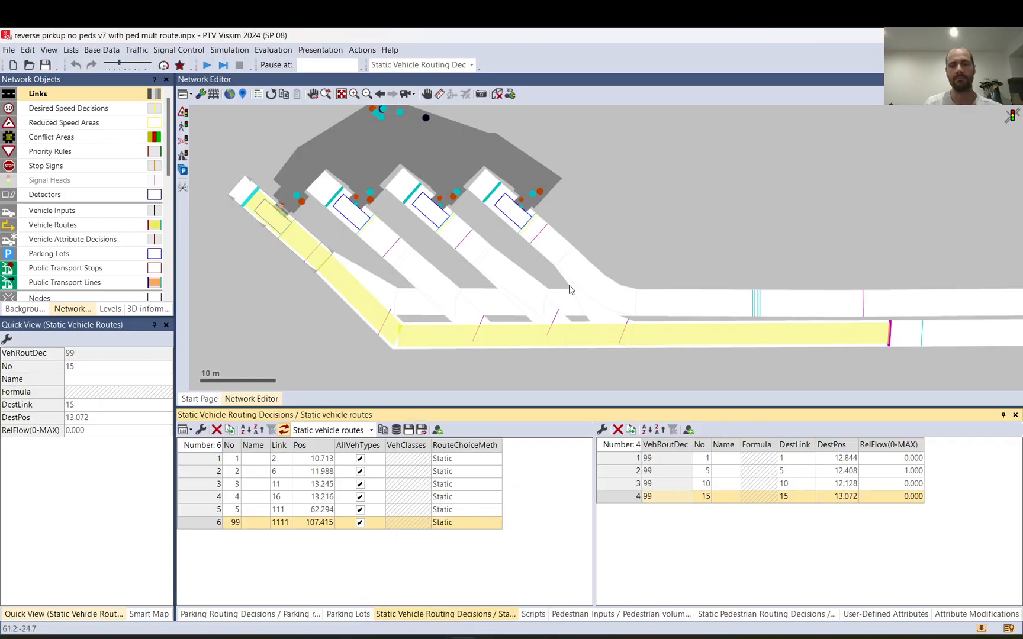
Step: Compare the numbers of the rightmost waiting area, its parking lot and static vehicle route 1 of routing decision 99
click(520, 194)
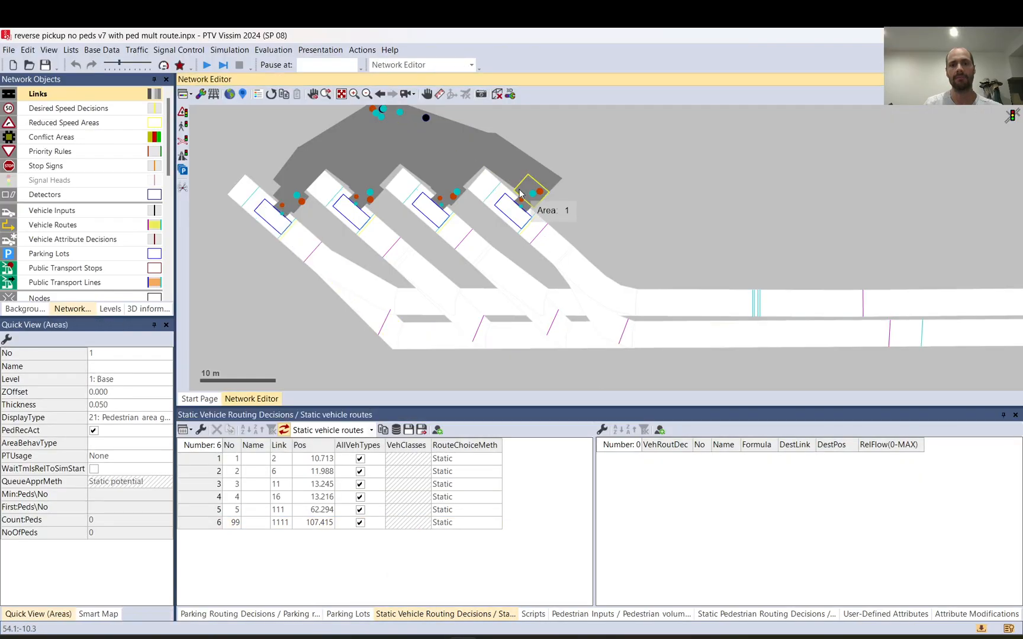
click(510, 218)
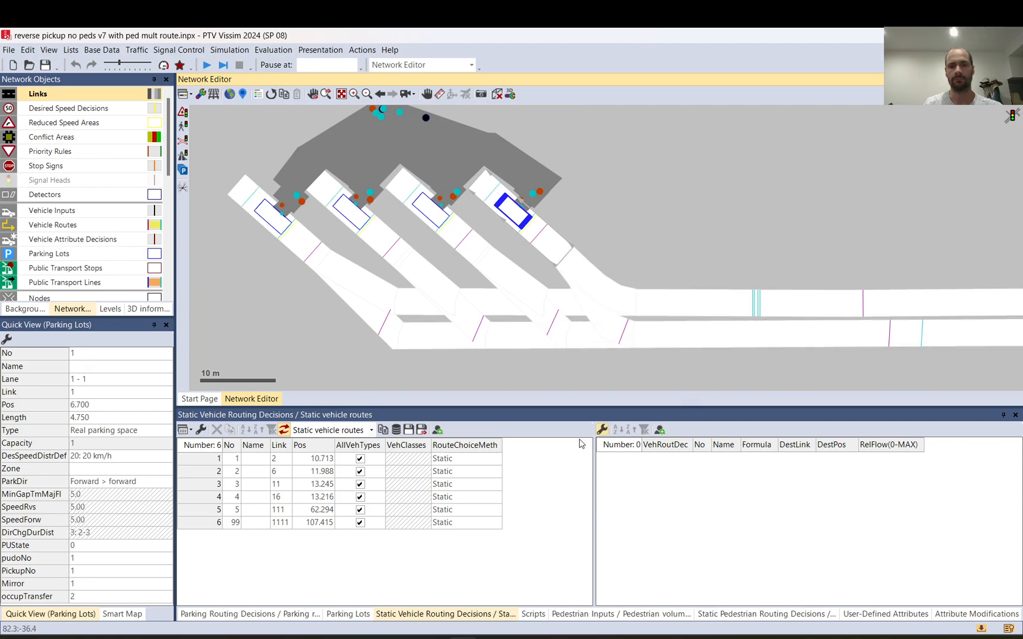
click(211, 523)
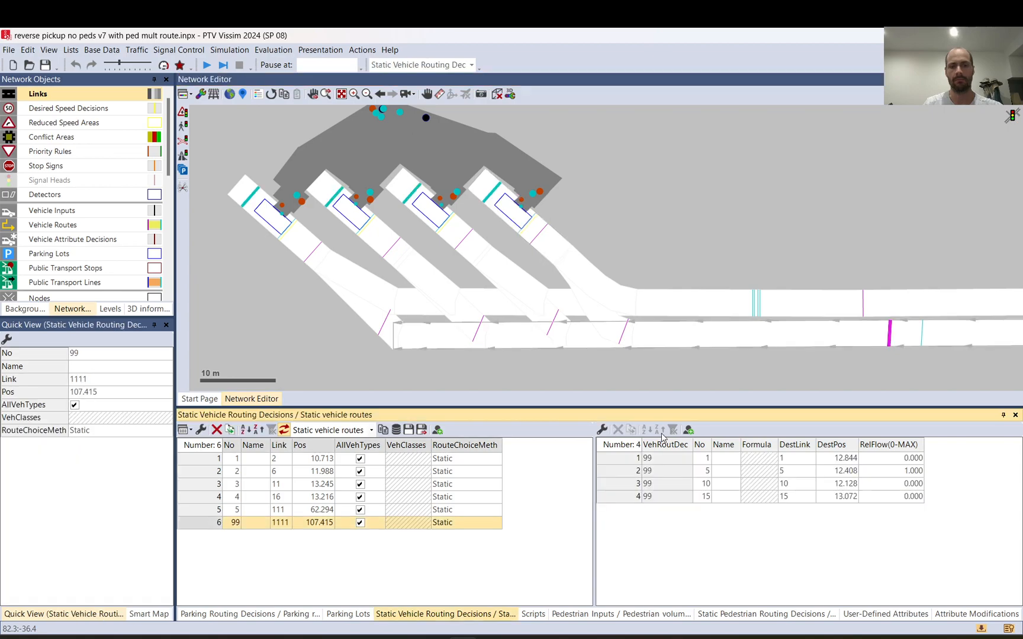
click(699, 459)
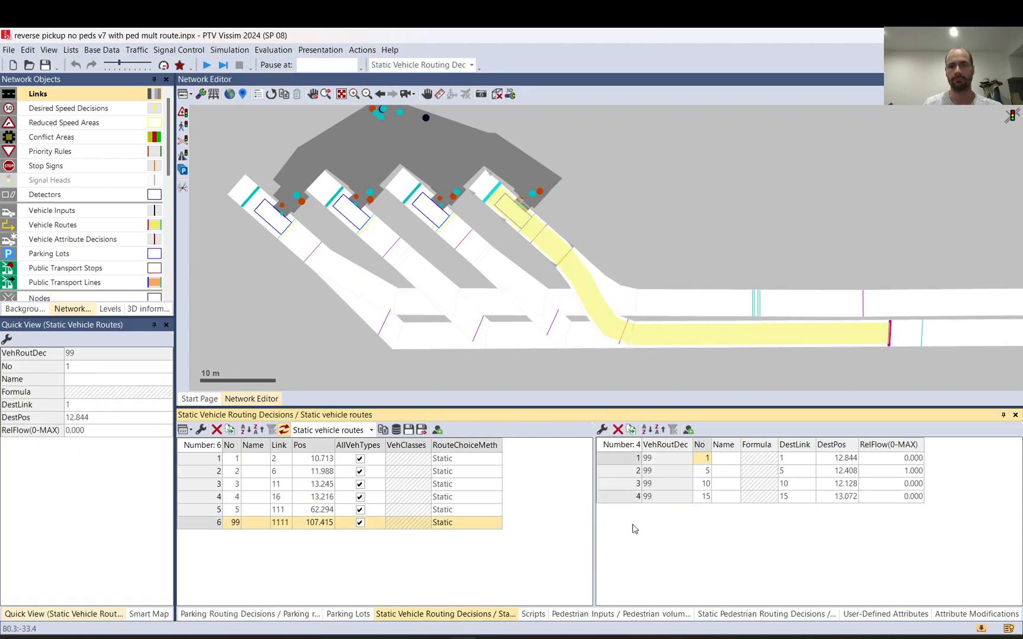
Step: Switch to Notepad++ and review the MaxPedNo>0 condition, the parking lot loop feeding it, and the branch assigning RelFlow(1) to each static route
click(698, 638)
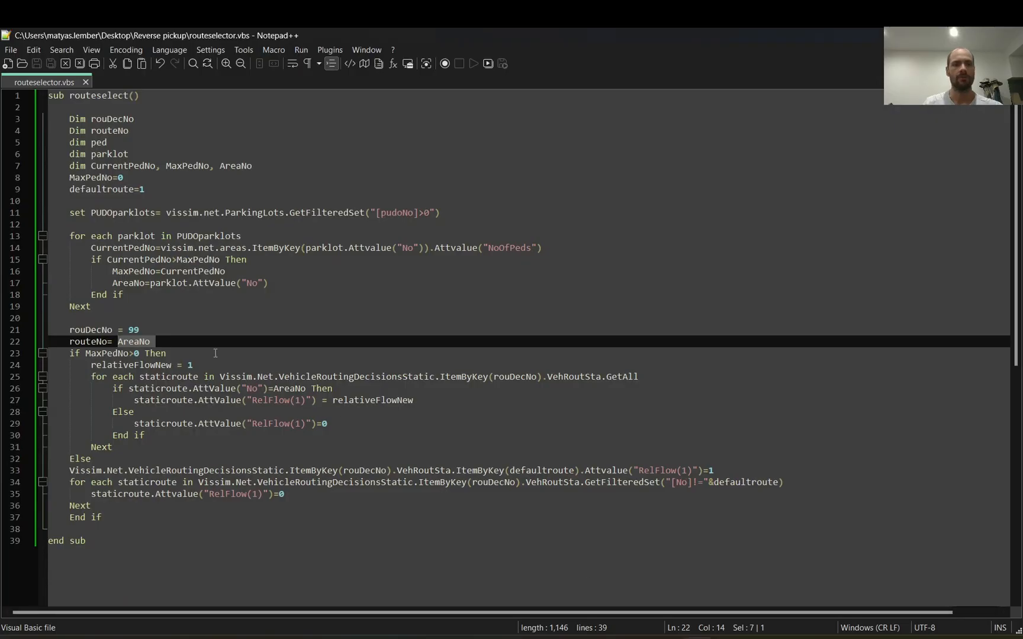
drag(69, 355, 175, 354)
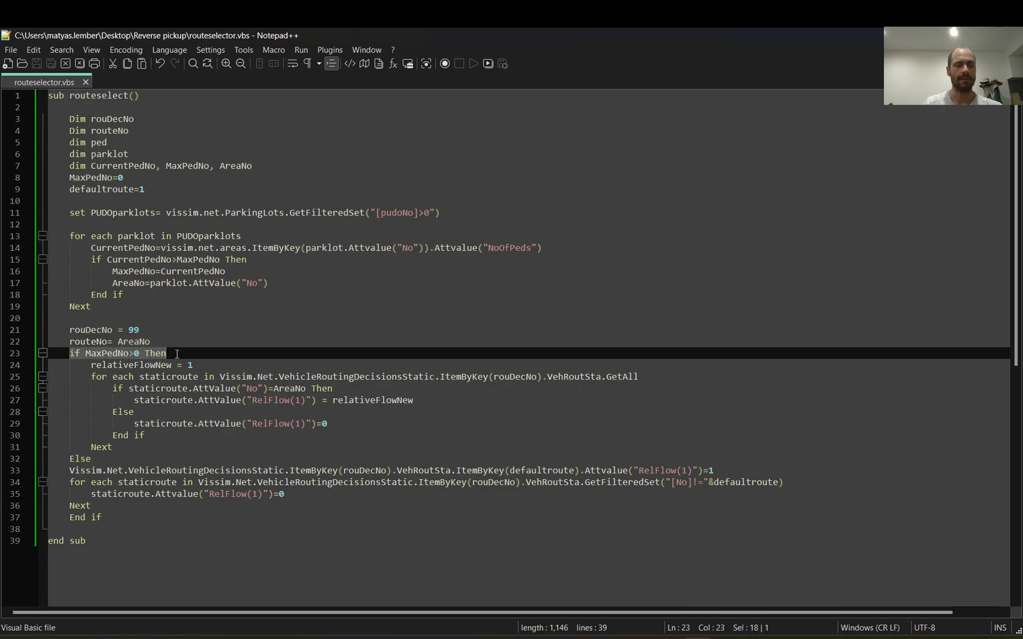
click(177, 354)
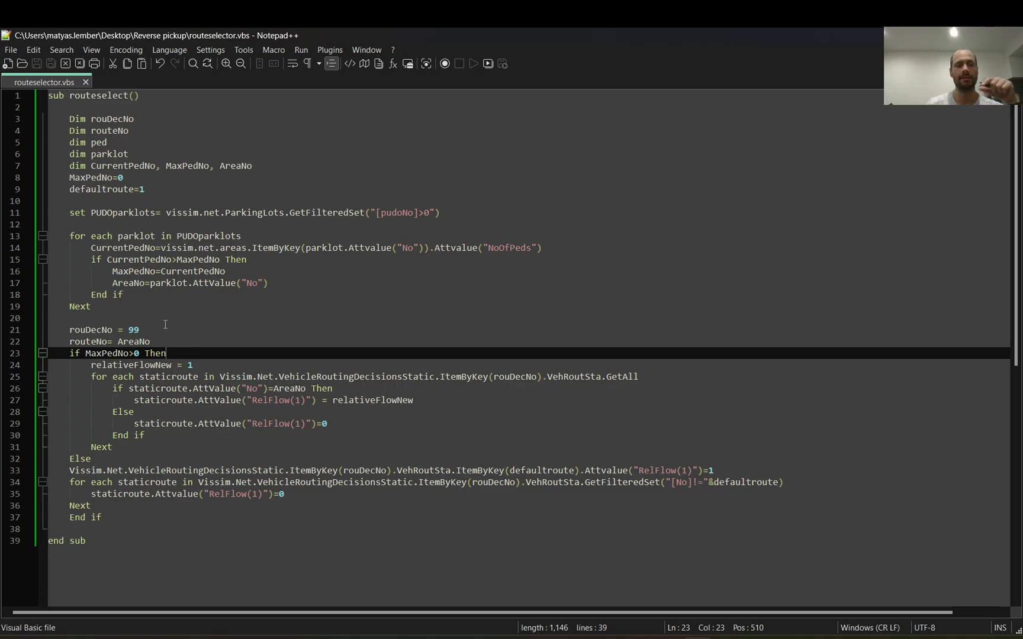
drag(69, 236, 167, 312)
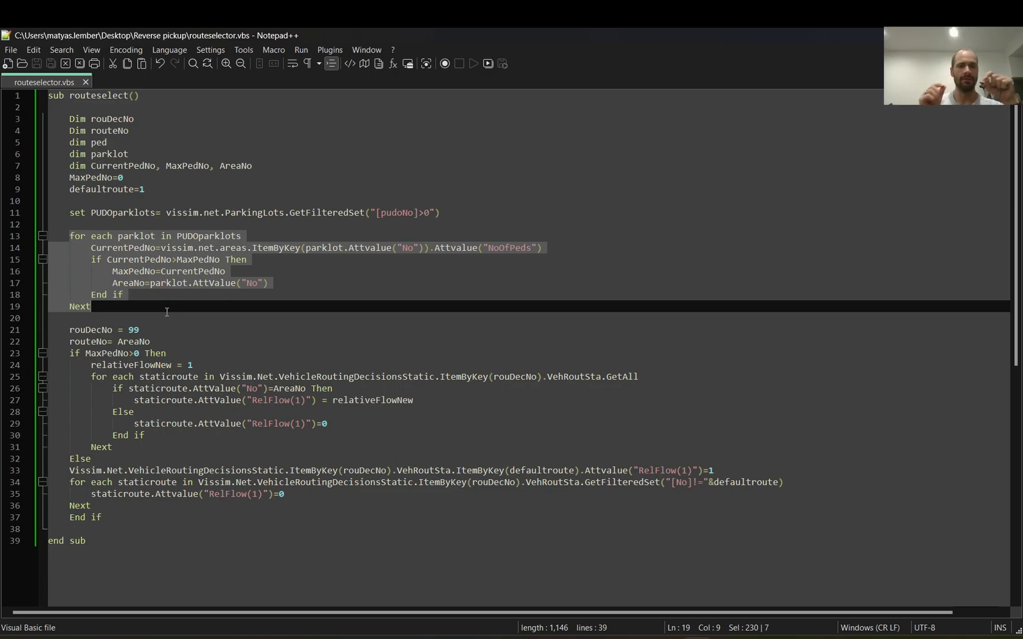
click(90, 371)
drag(91, 372, 69, 365)
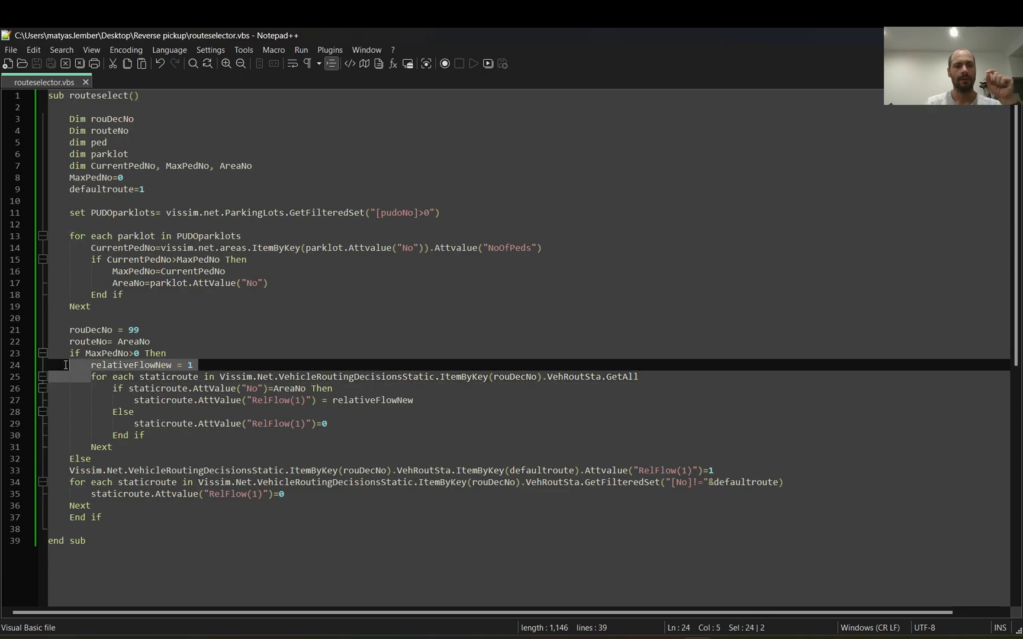
drag(128, 424, 336, 426)
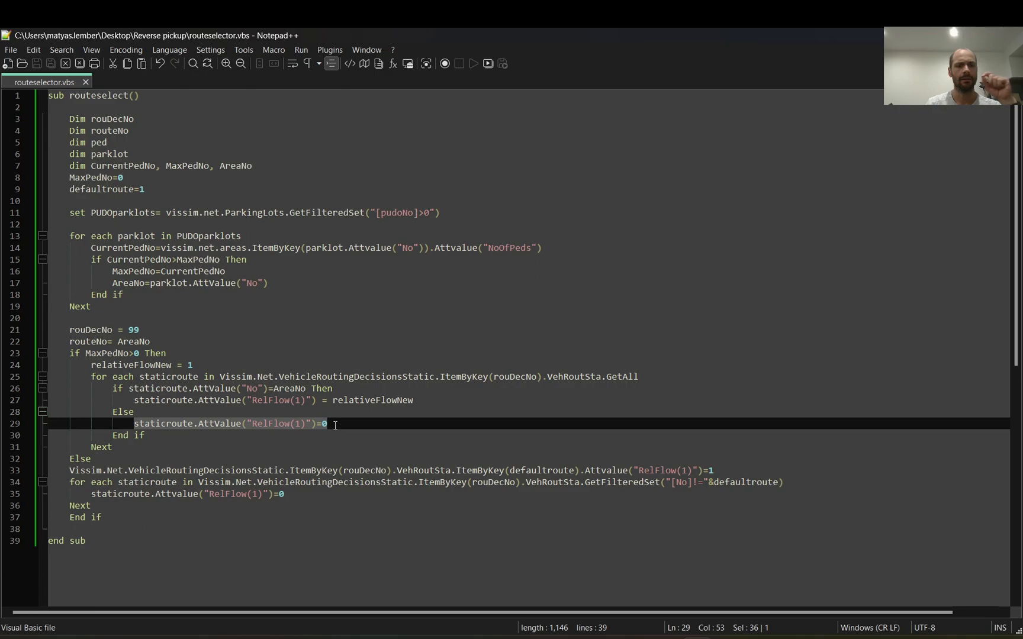
click(335, 426)
drag(335, 425, 167, 431)
Step: Examine the Else branch on lines 33 to 37 and trace its rouDecNo and defaultroute variables
drag(67, 472, 155, 515)
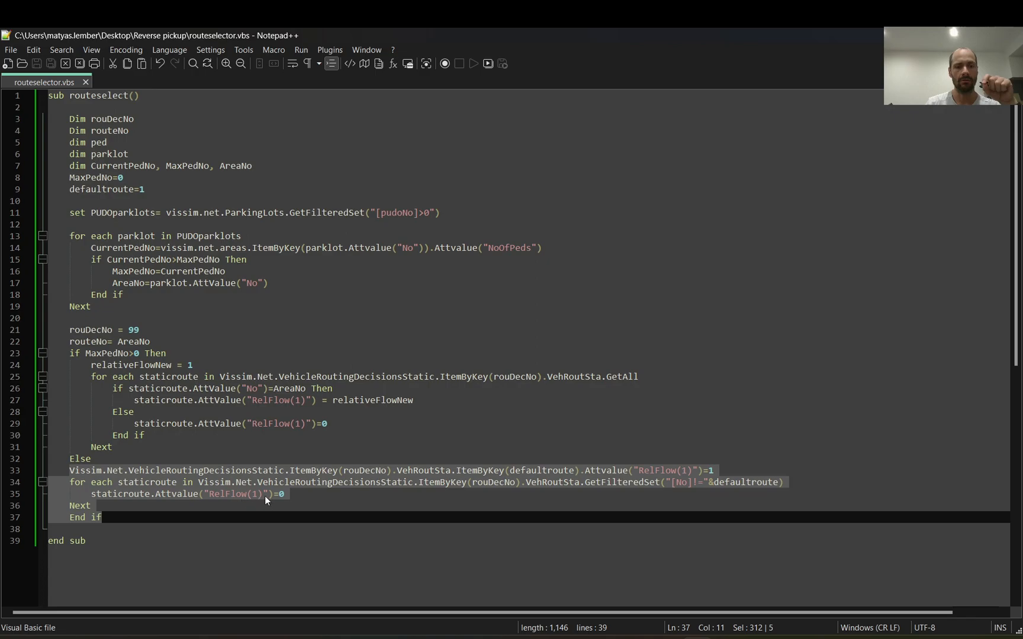
click(724, 471)
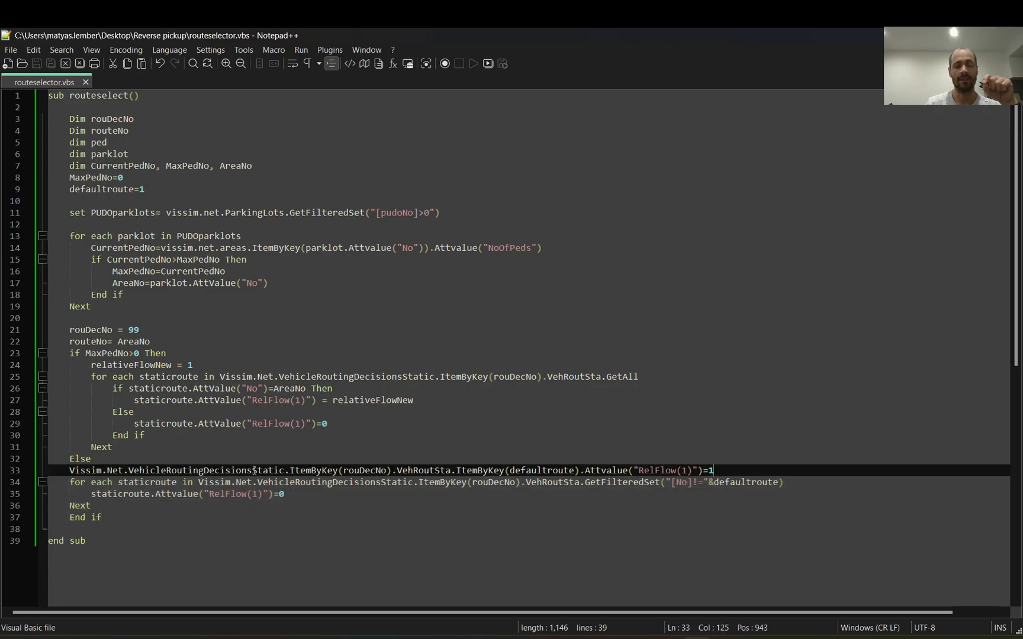
drag(69, 471, 389, 471)
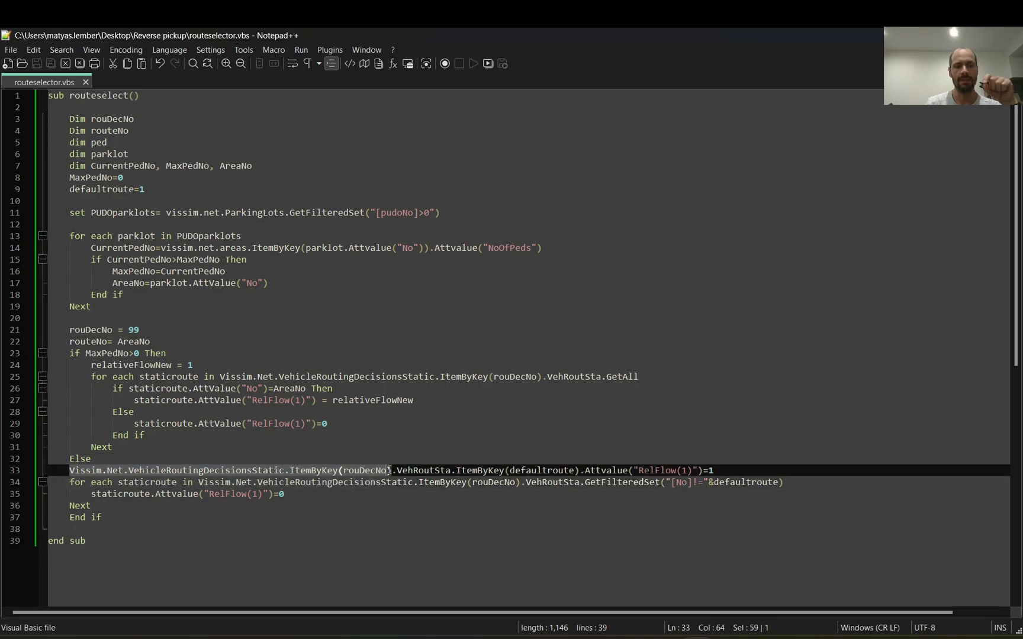
drag(393, 470, 317, 468)
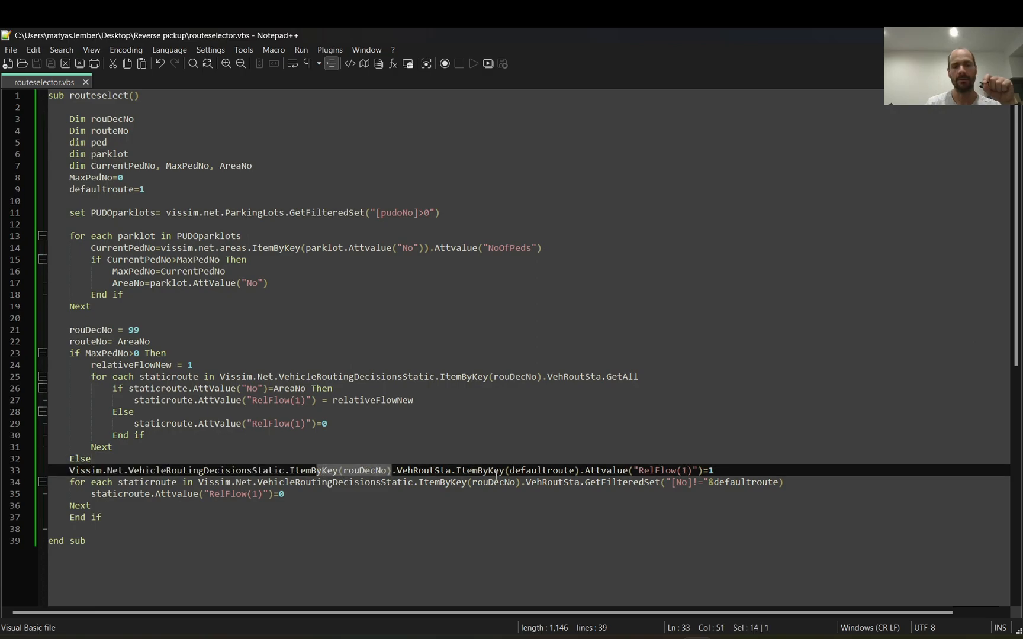
drag(510, 470, 574, 472)
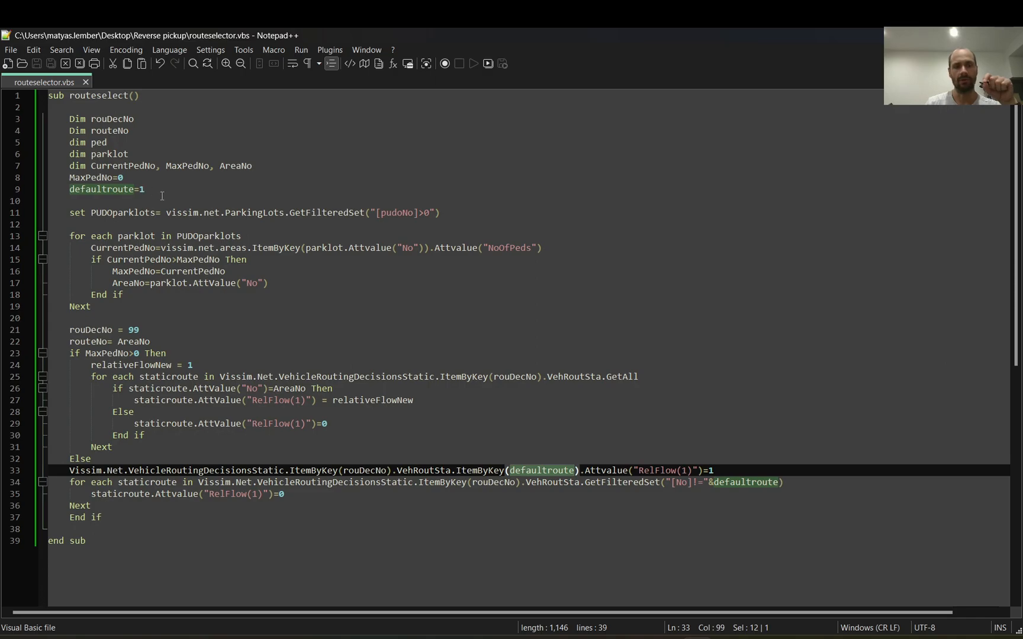
Step: Switch to Vissim and set the relative flow of decision 99's static route 1 to 1 and route 5 to 0
key(alt+Tab)
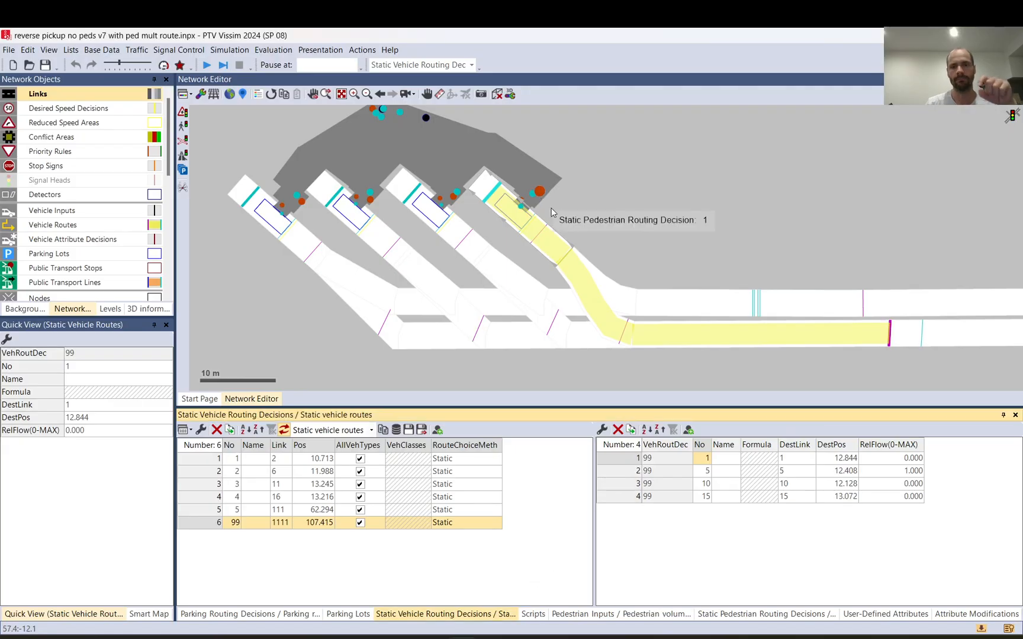
click(624, 460)
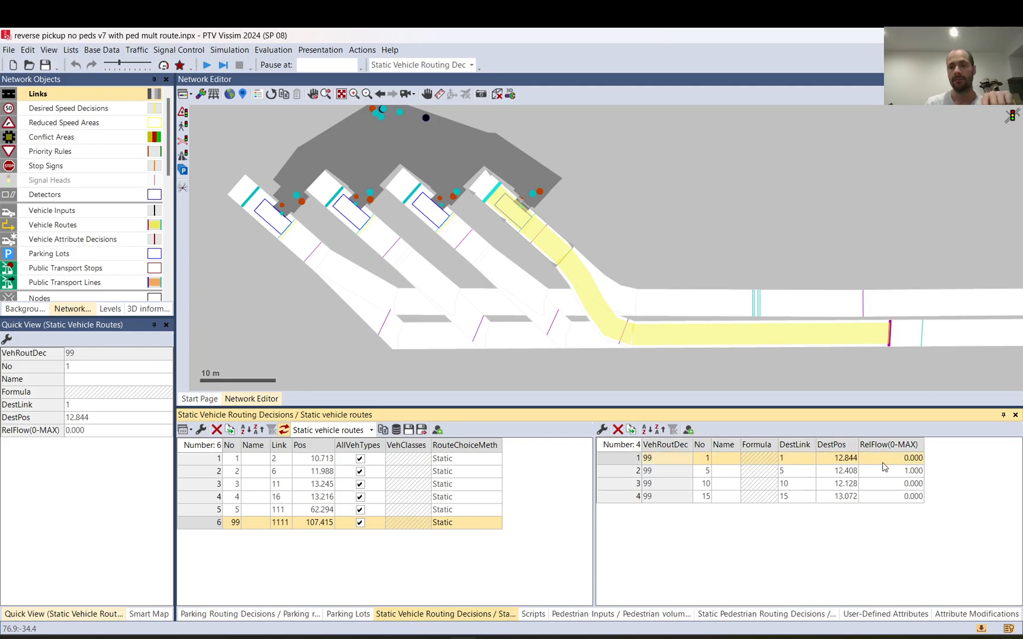
click(915, 462)
text(1)
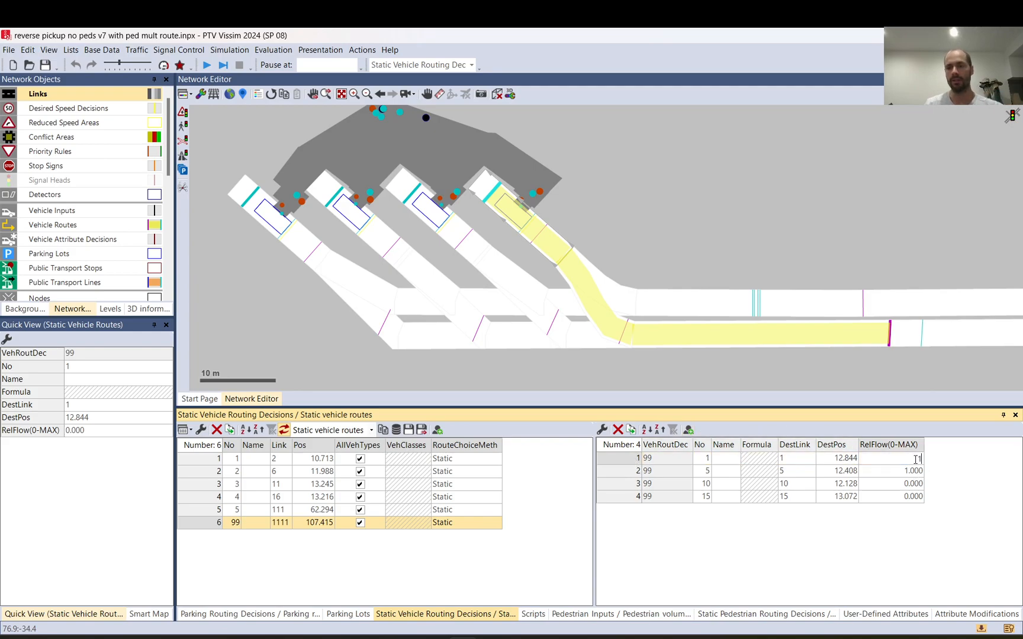
key(Return)
key(Down)
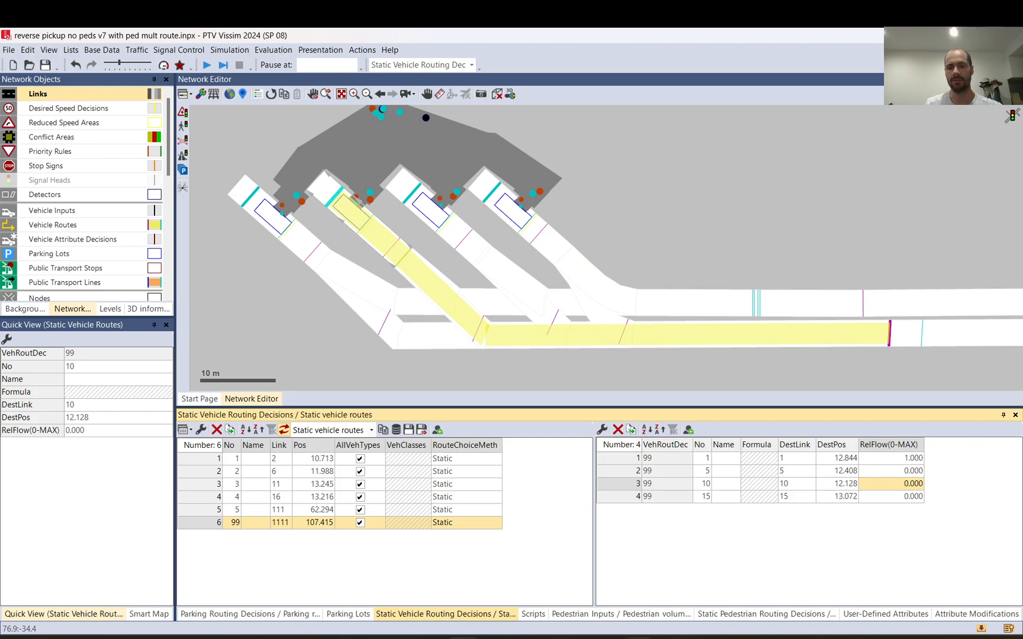
Step: Switch to Notepad++ and compare the script's MaxPedNo>0 branch with the Else branch that handles the default route and the remaining routes
key(alt+Tab)
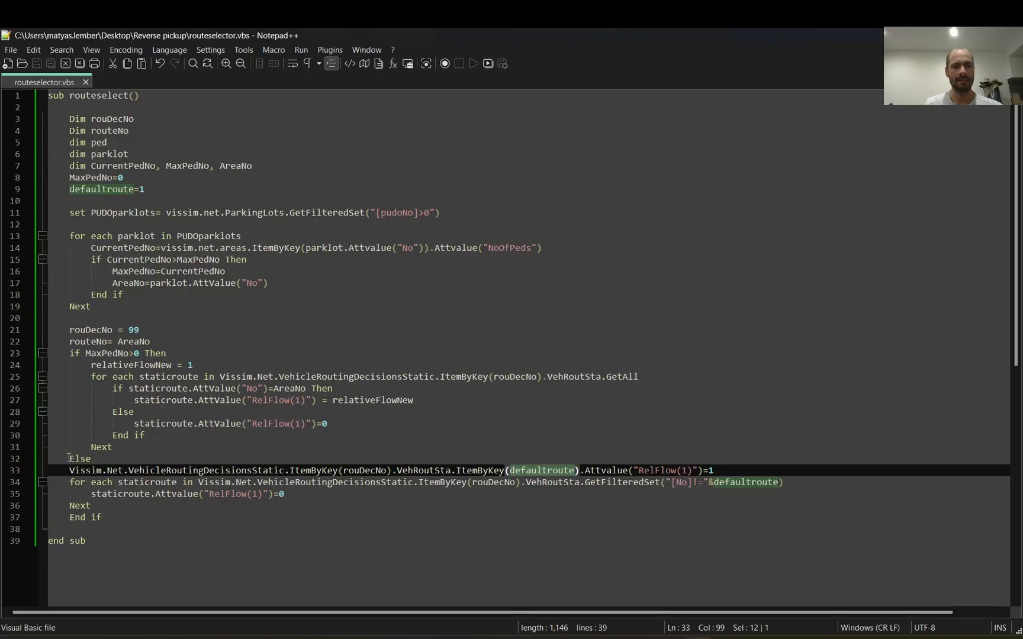
drag(67, 350, 183, 356)
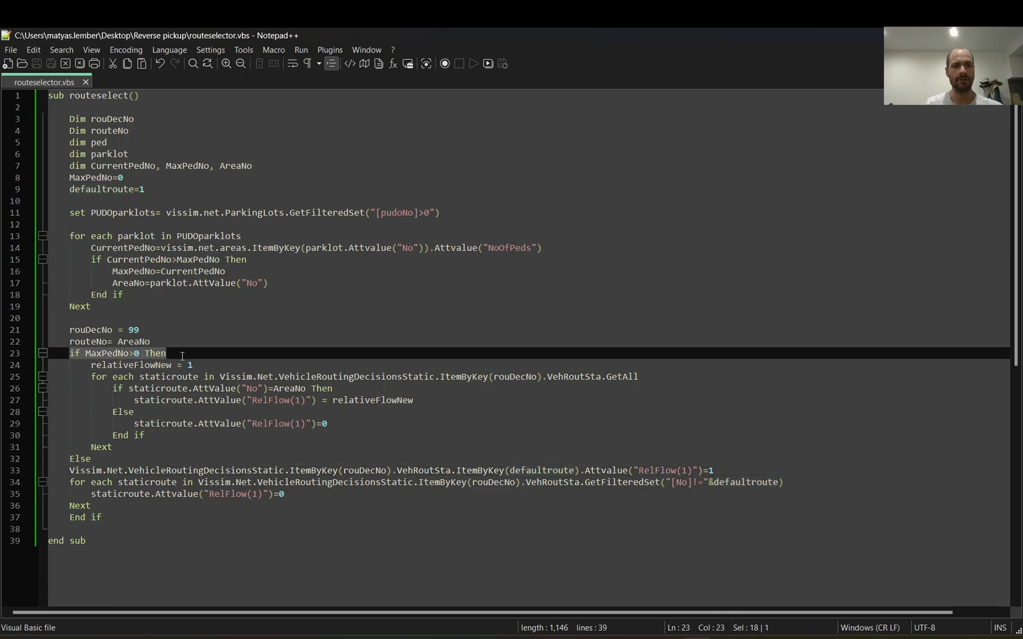
drag(78, 366, 145, 448)
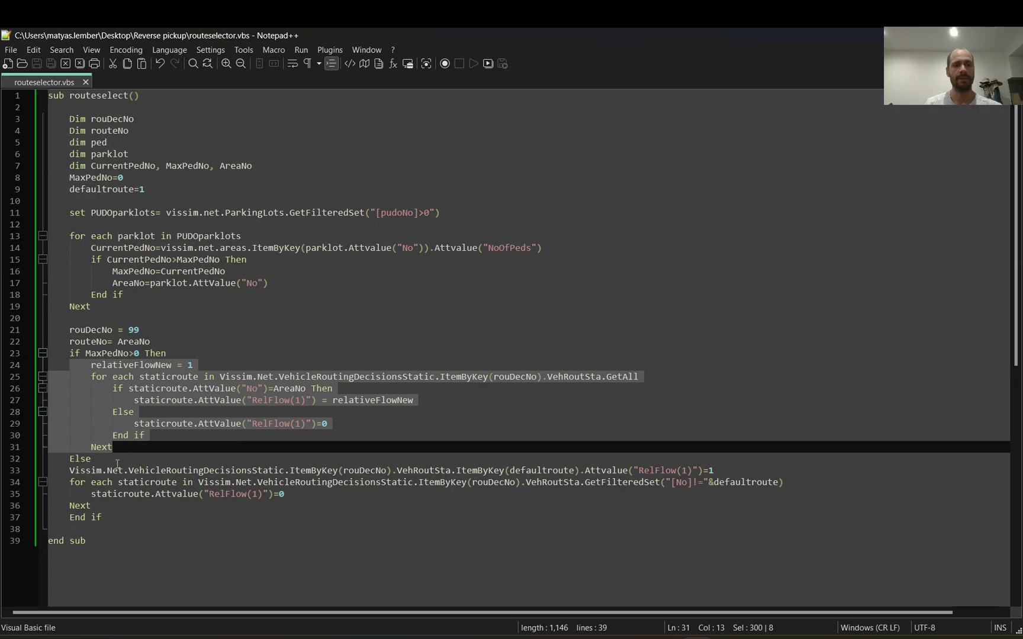
drag(70, 471, 123, 503)
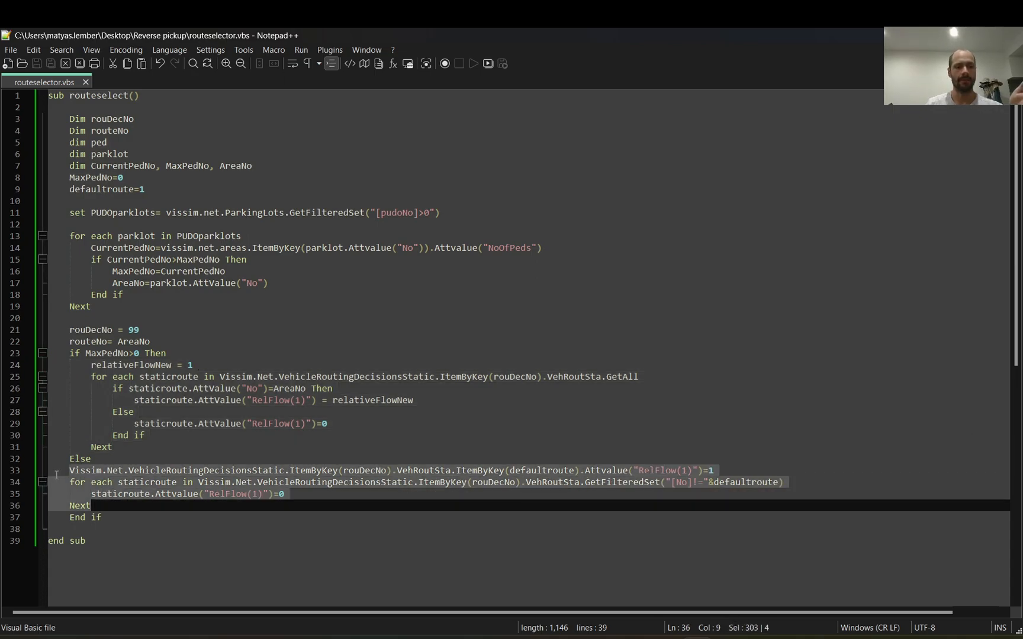
drag(54, 472, 52, 478)
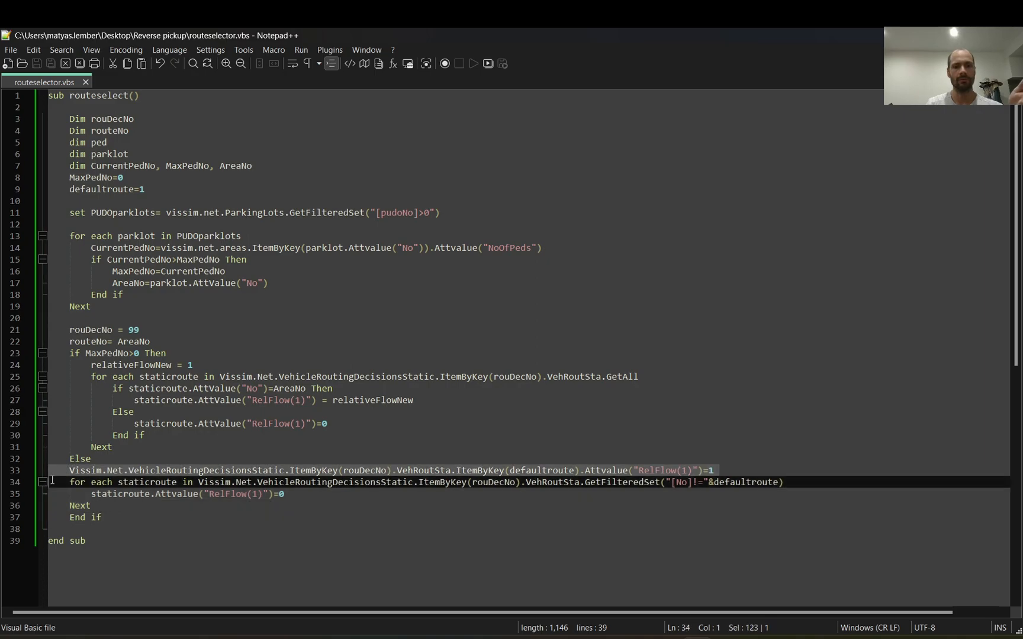
drag(52, 483, 120, 510)
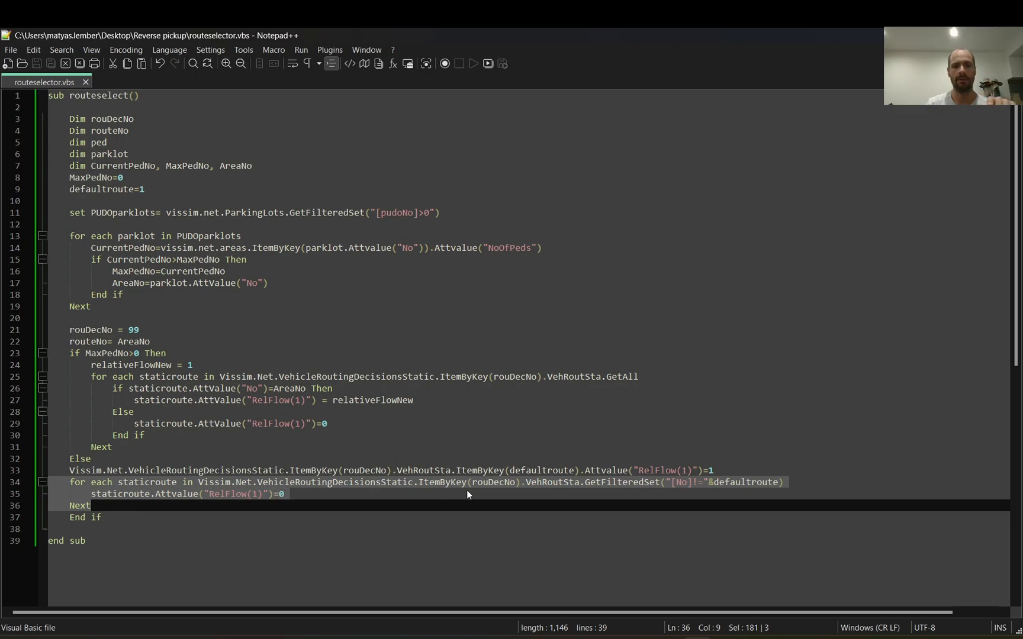
Step: Examine the GetFilteredSet call on line 34, then switch to Vissim and highlight all four static routes of decision 99
click(699, 482)
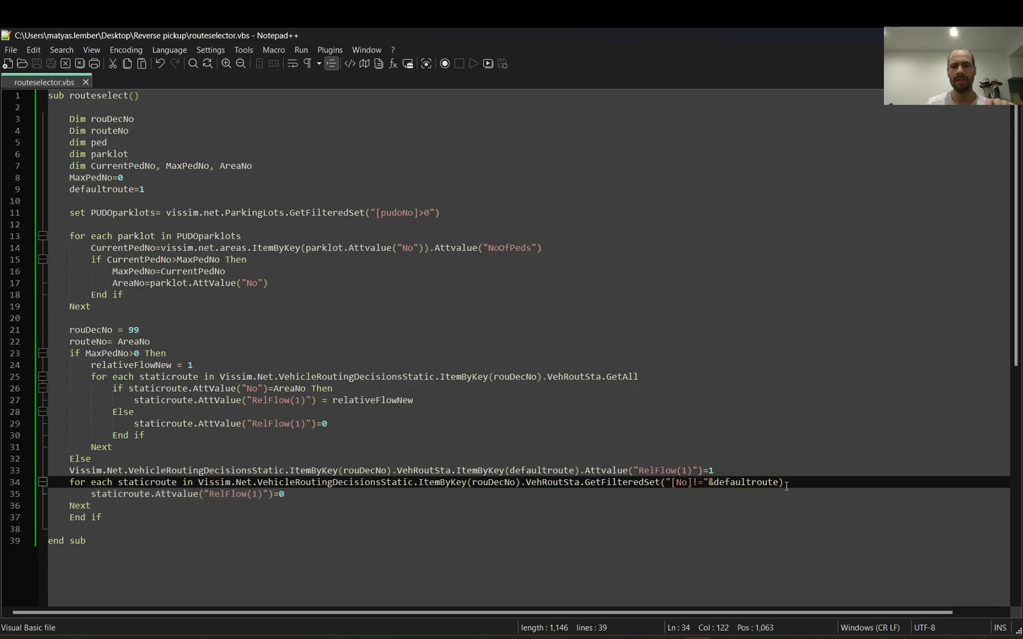
drag(778, 485, 600, 485)
click(596, 484)
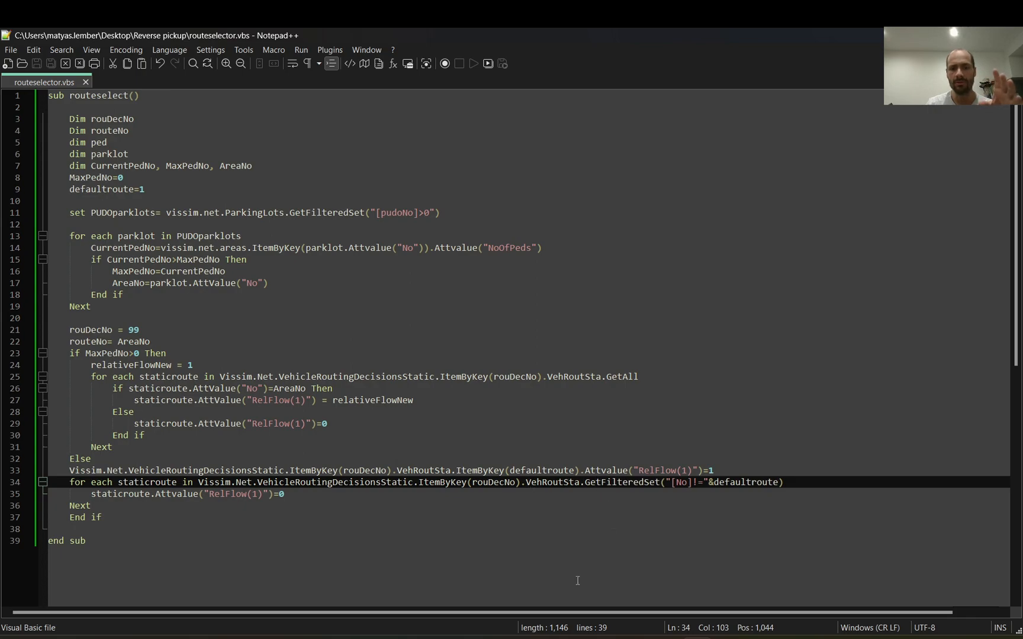
key(alt+Tab)
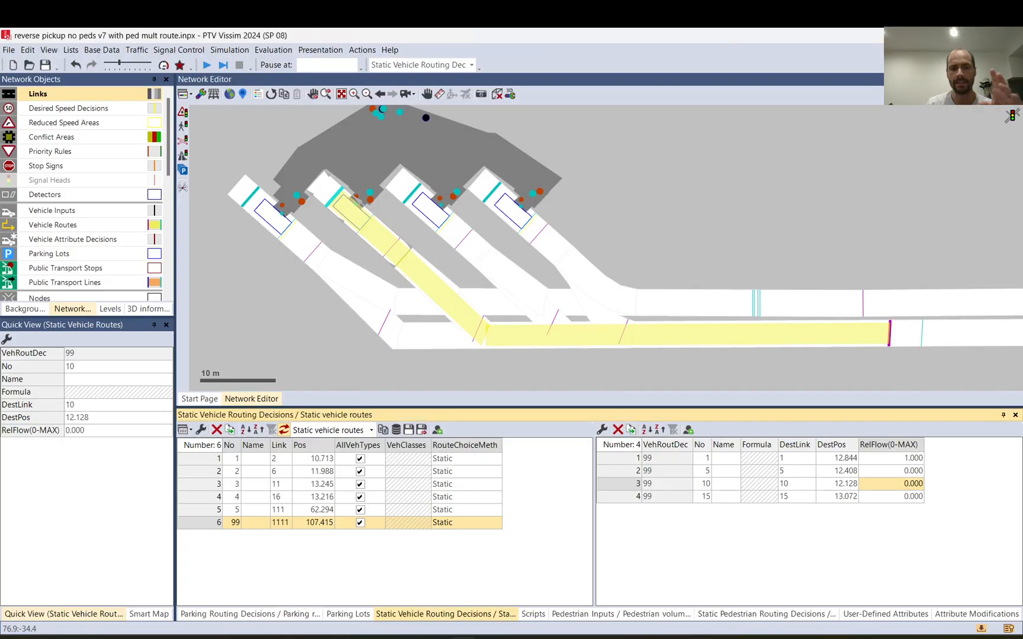
click(623, 502)
drag(623, 502, 623, 457)
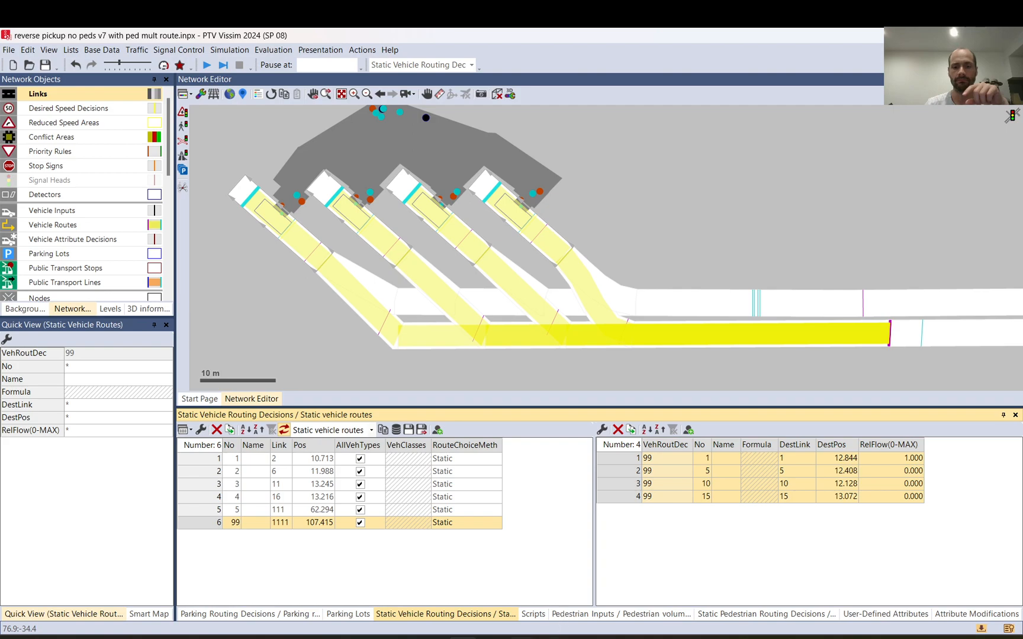
Step: Switch to Notepad++ and examine the "[No]!="&defaultroute filter, the staticroute variable and the filtered route set it loops over
mouse_move(462, 638)
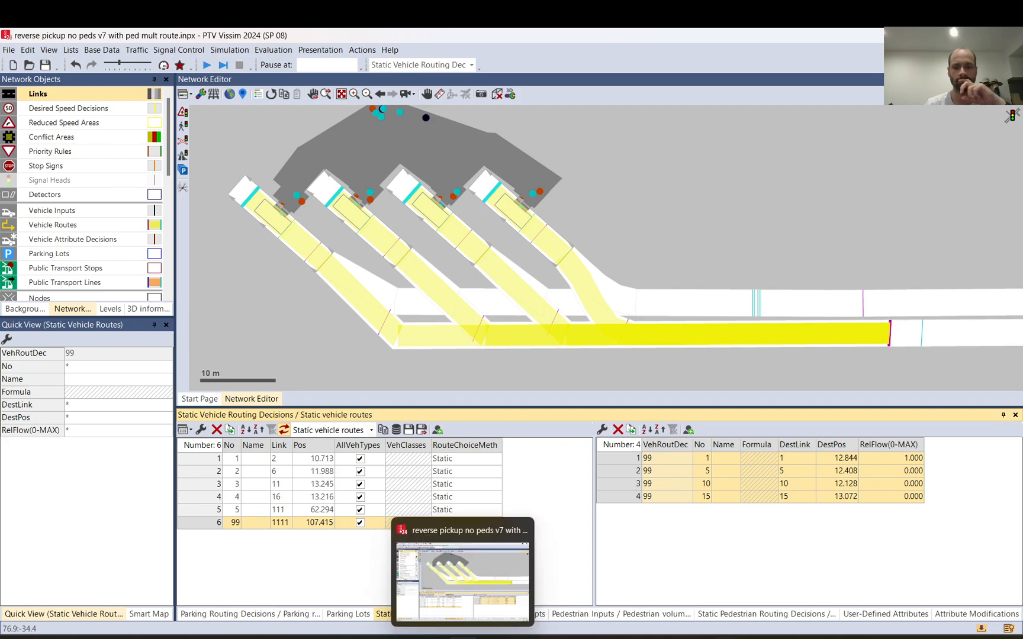
click(695, 587)
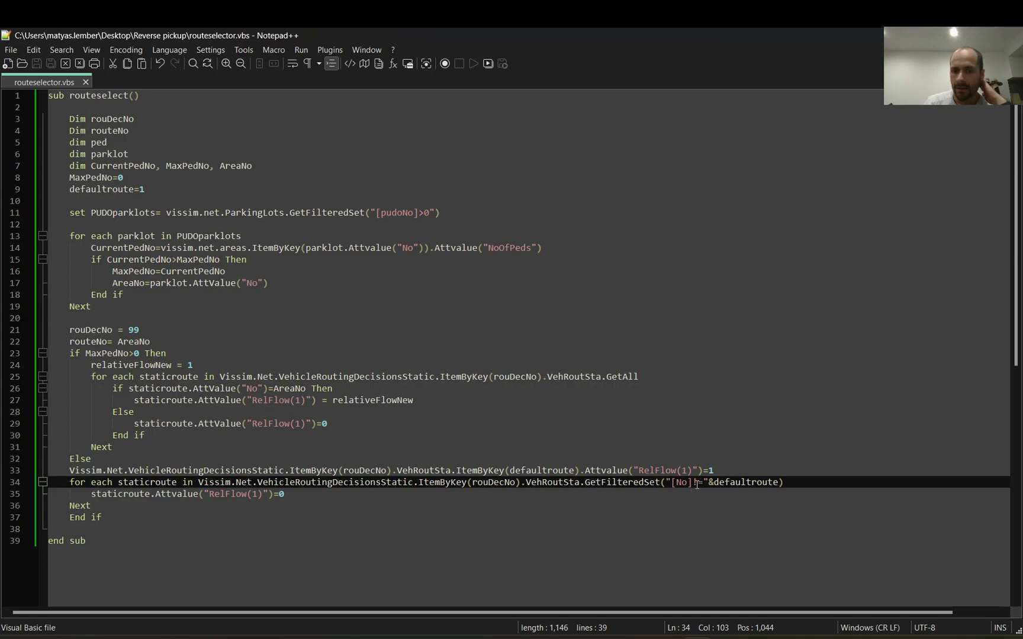
drag(705, 484, 673, 488)
drag(779, 484, 666, 484)
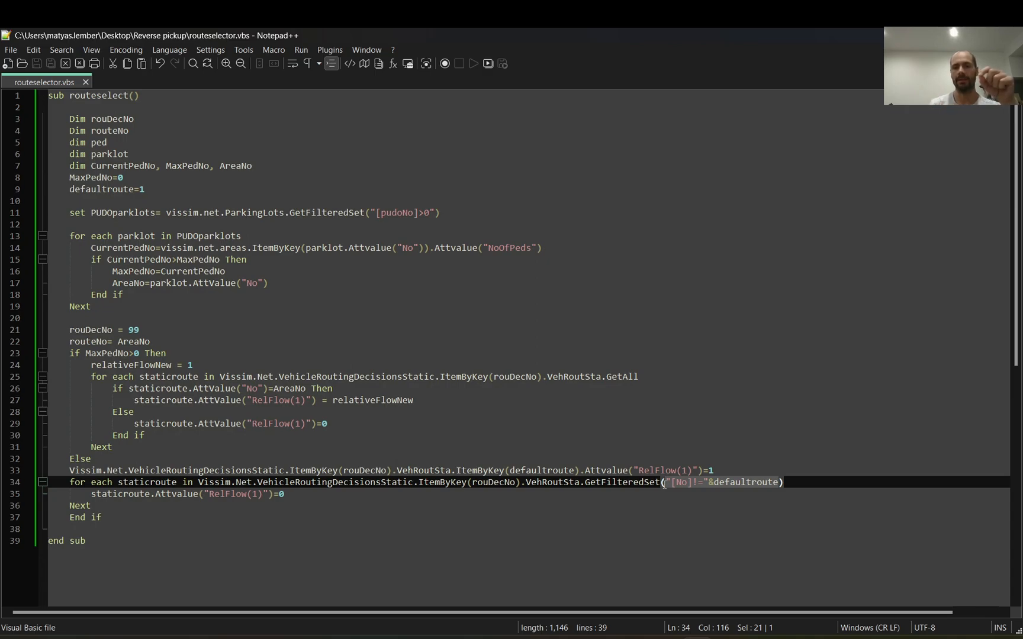
click(297, 494)
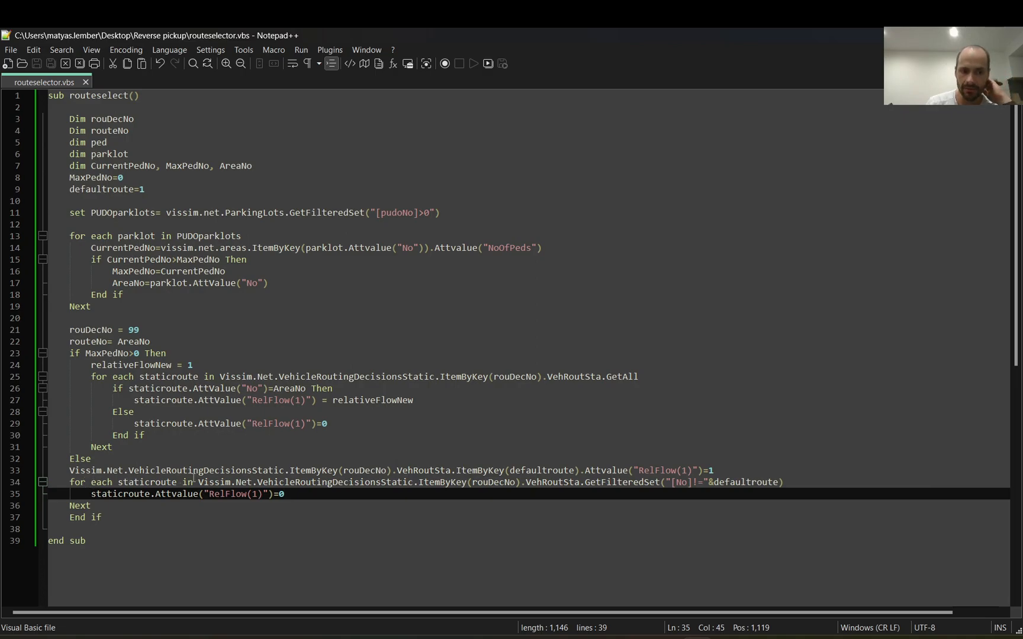
double_click(147, 483)
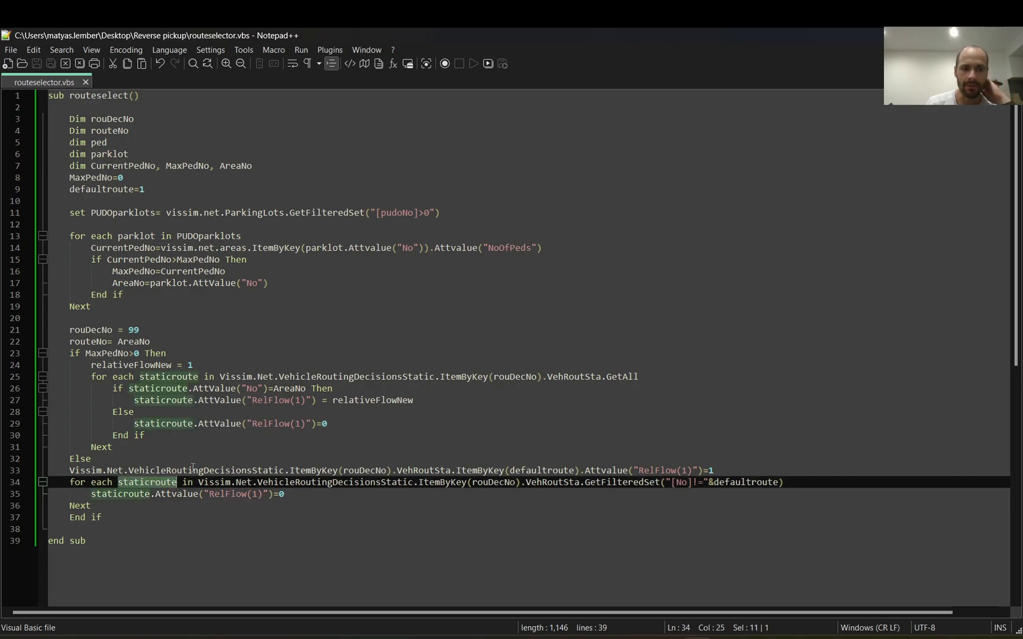
drag(199, 484, 796, 488)
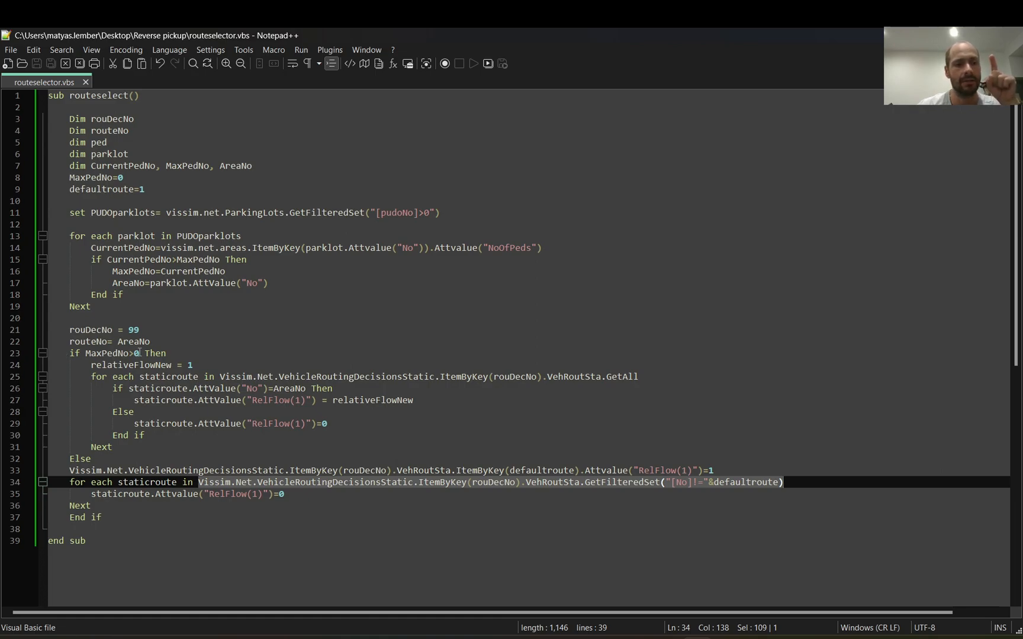
Step: Examine the MaxPedNo>0 condition, the block it runs and where relativeFlowNew is defined and used
drag(140, 353, 87, 354)
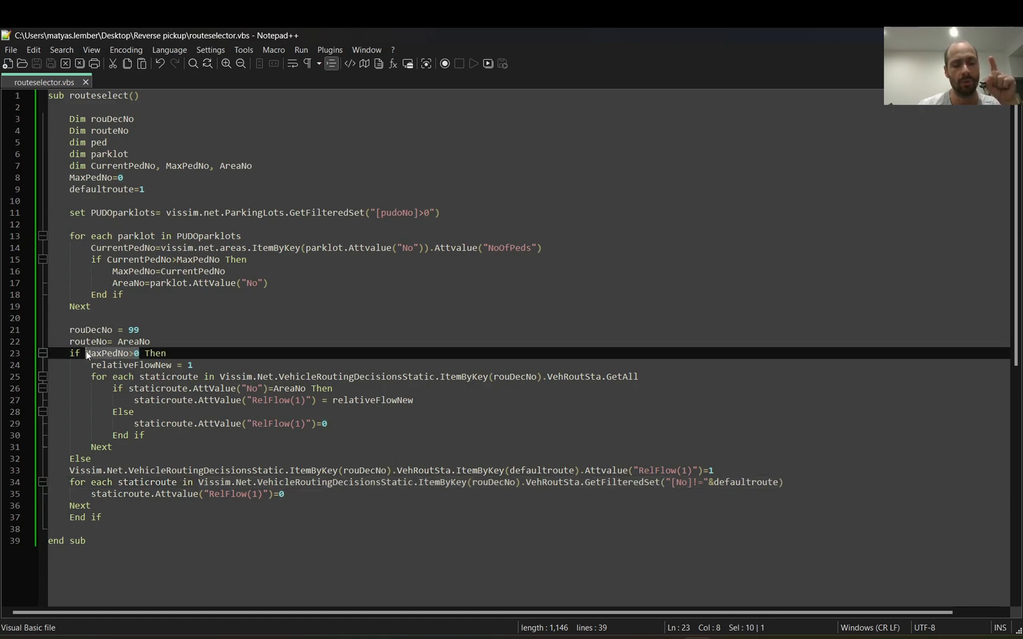
drag(180, 354, 177, 445)
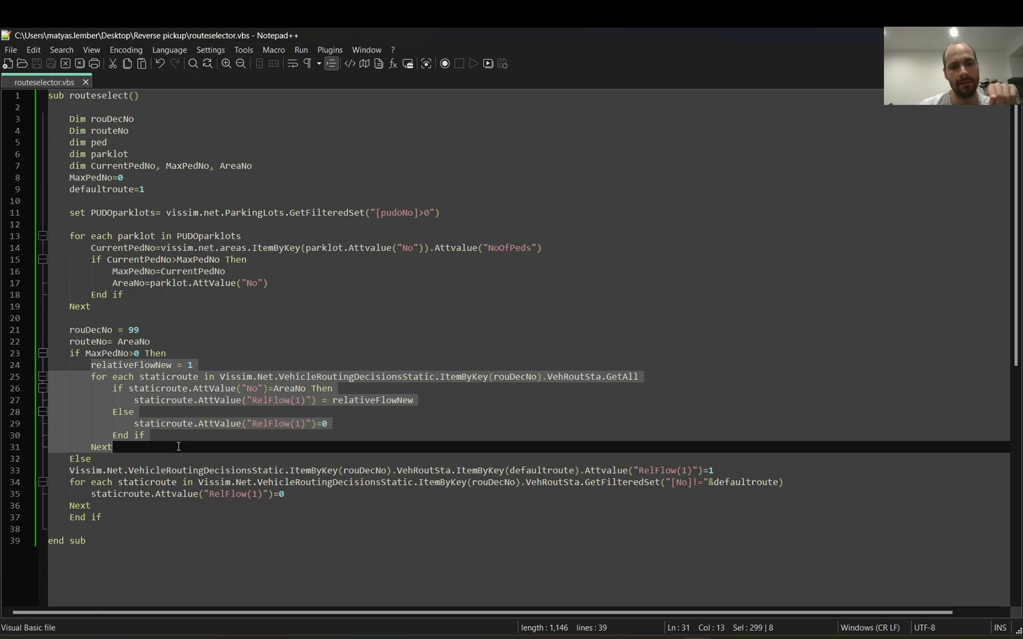
click(203, 361)
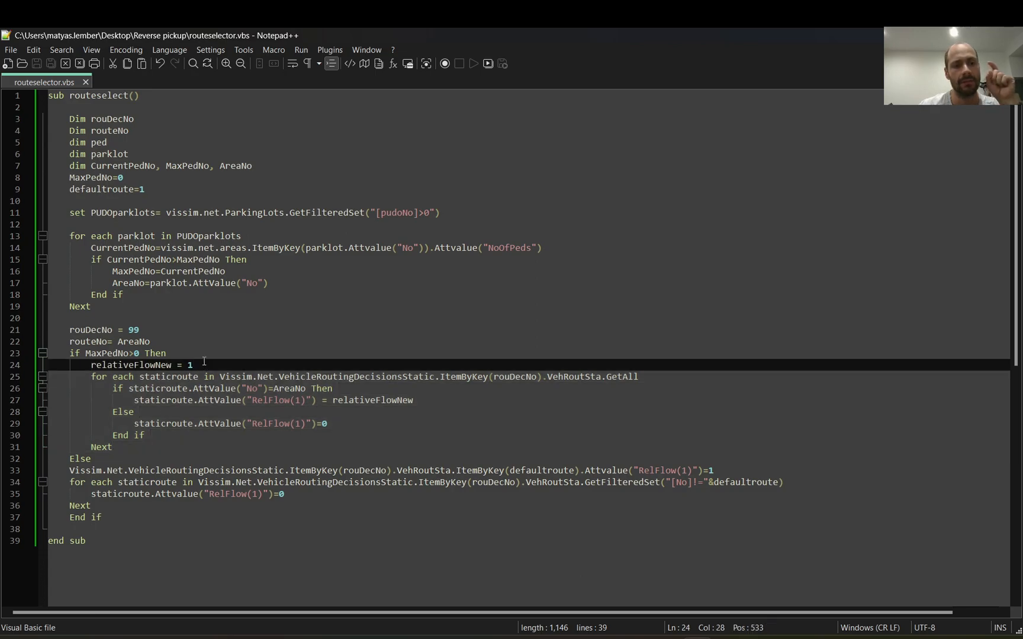
double_click(162, 366)
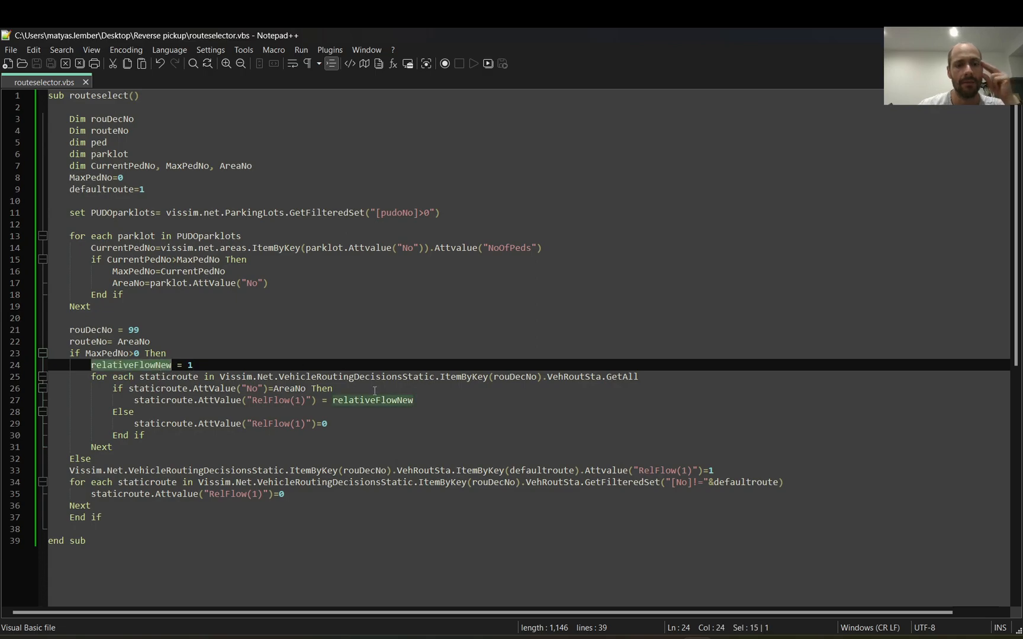
double_click(358, 401)
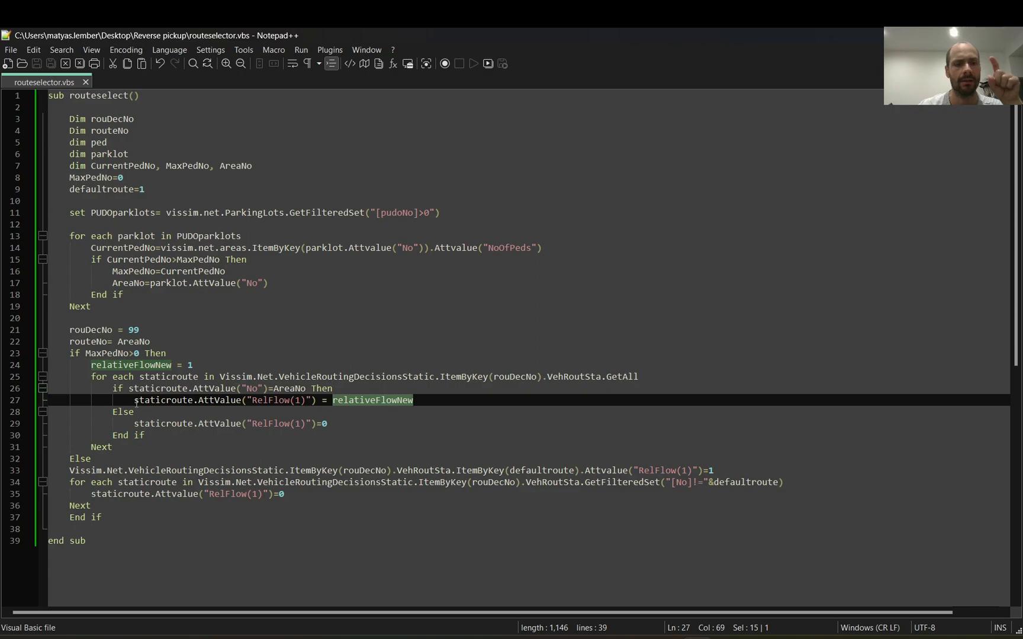
Step: Examine the GetAll loop on line 25, then switch to Vissim and highlight all static routes of decision 99 that it covers
drag(93, 377, 647, 373)
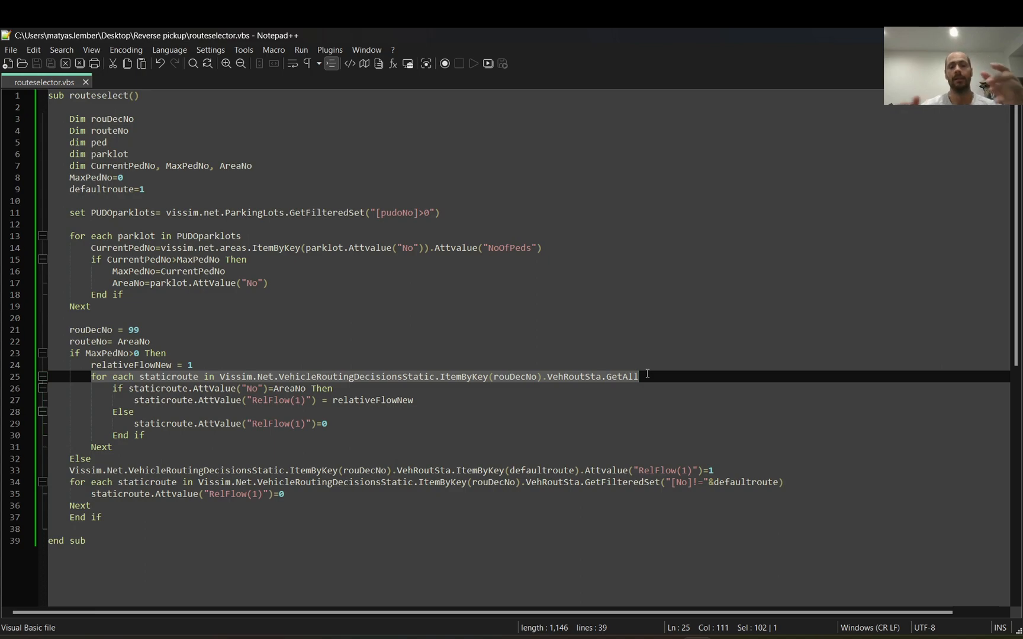
mouse_move(464, 638)
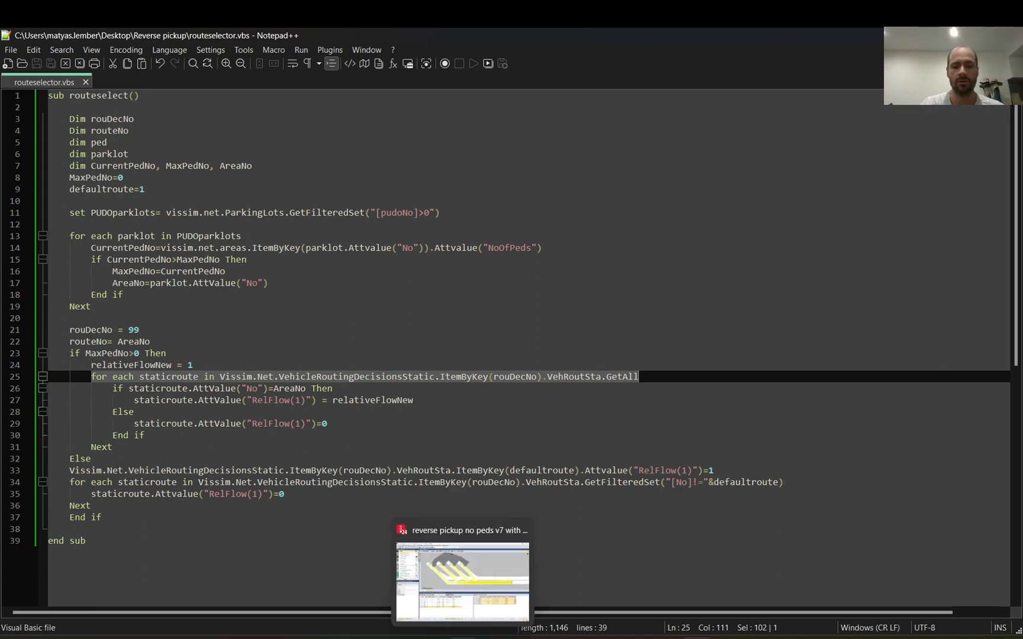
click(490, 586)
drag(632, 460, 630, 499)
Step: Switch to Notepad++ and examine the condition on line 26 that compares each static route's No attribute with AreaNo
mouse_move(689, 638)
click(699, 569)
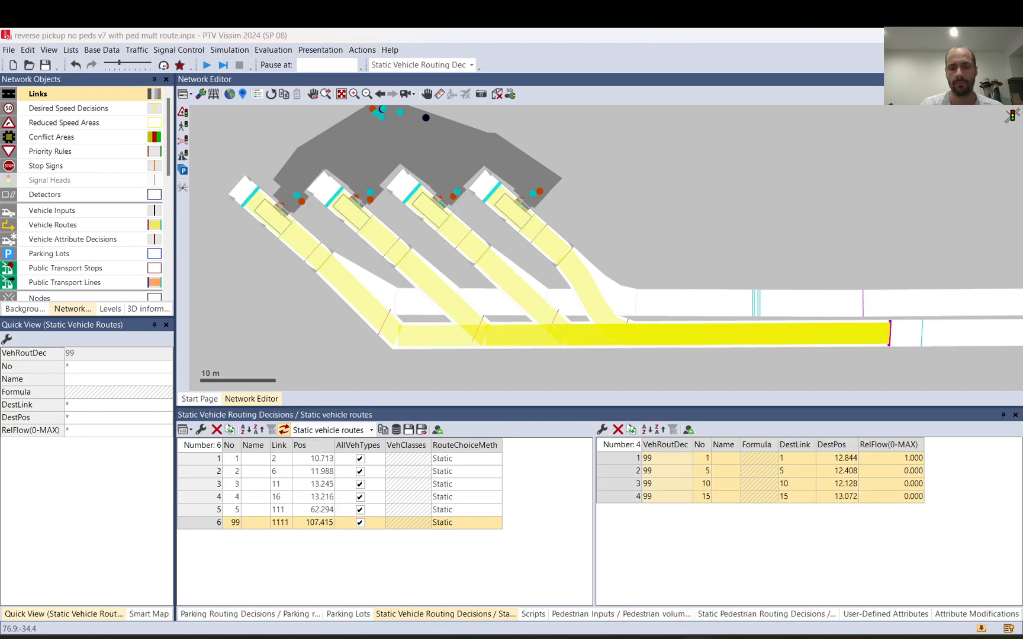
drag(114, 389, 303, 389)
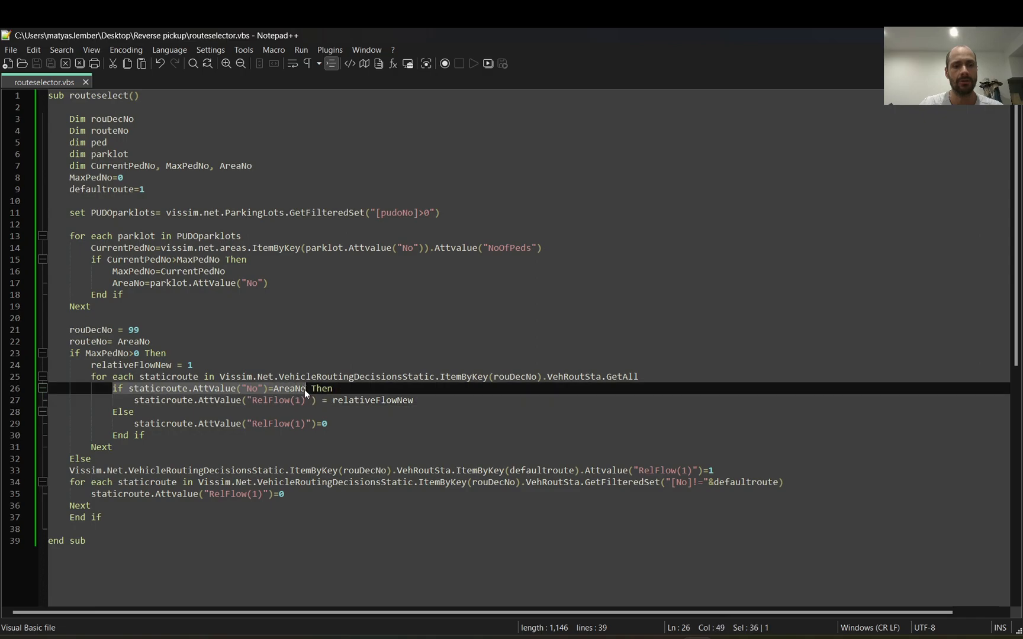
click(305, 388)
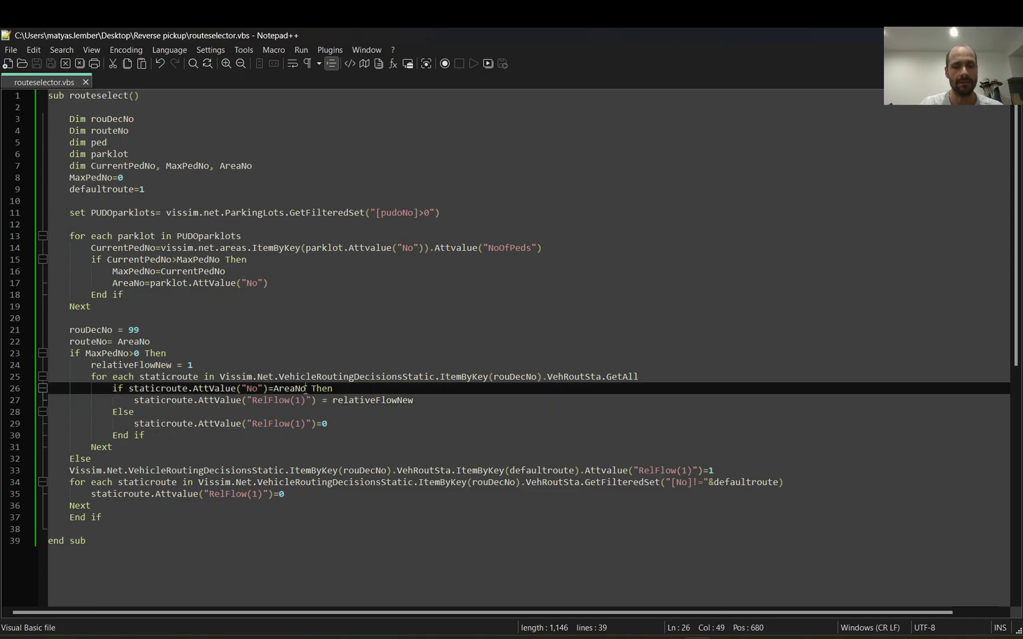
drag(304, 388, 236, 389)
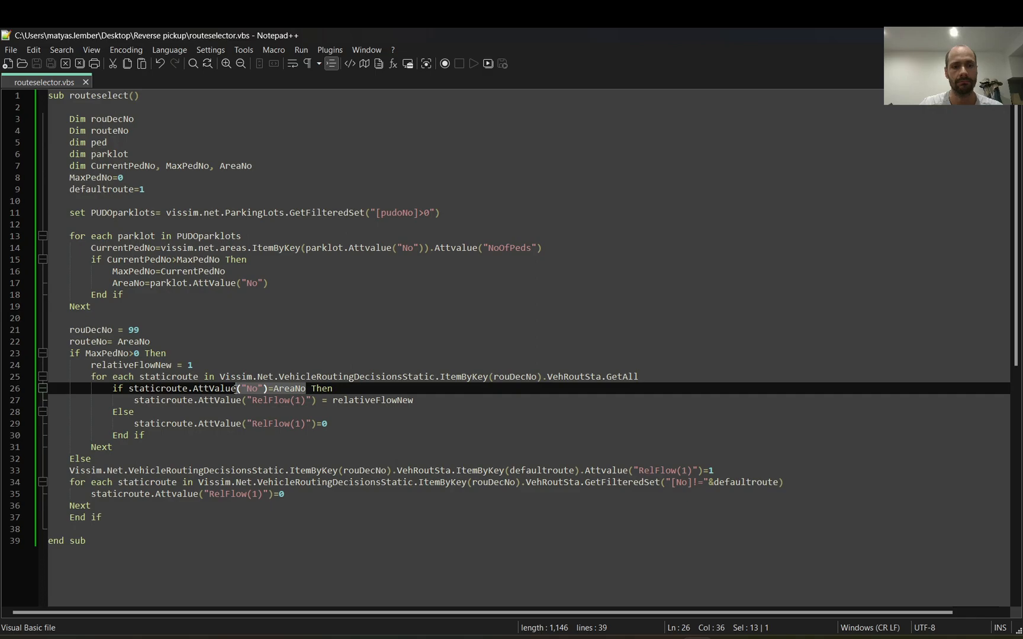
Step: Compare the RelFlow(1) assignment that uses relativeFlowNew with the Else assignment that sets the other routes to 0
drag(142, 401, 424, 401)
click(424, 400)
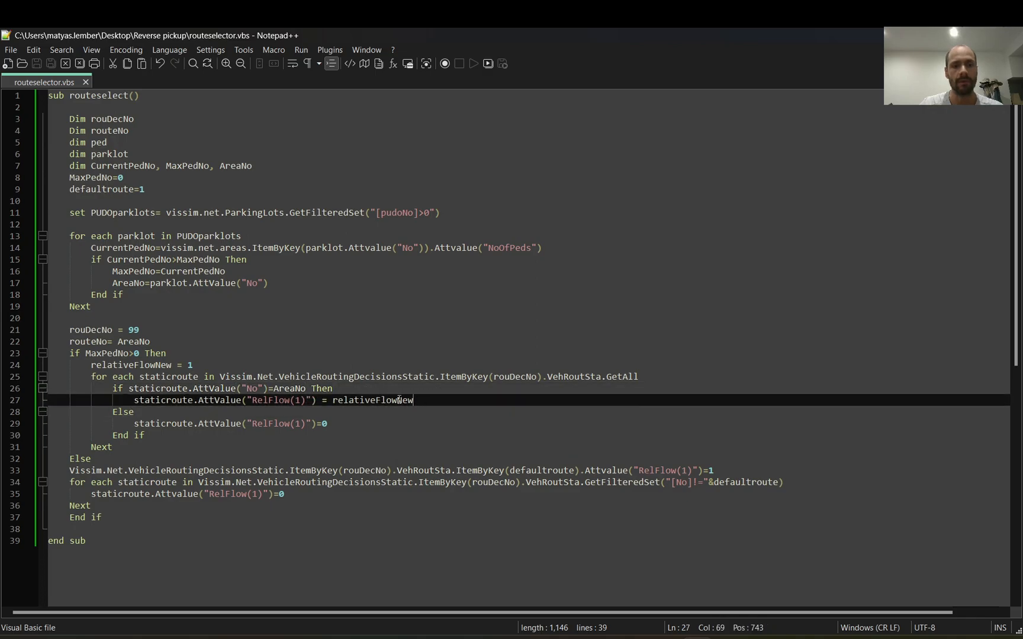
double_click(386, 400)
drag(193, 364, 82, 366)
drag(351, 427, 193, 436)
drag(113, 411, 328, 424)
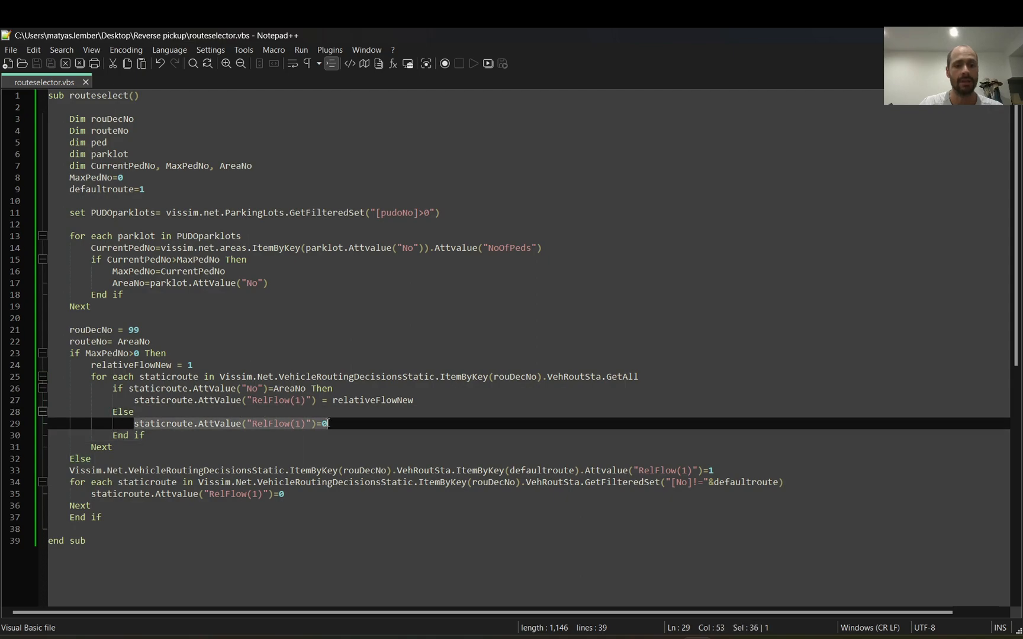
Step: Switch to Vissim and compare the numbers of the four pedestrian pickup areas with the static routes of decision 99
key(alt+Tab)
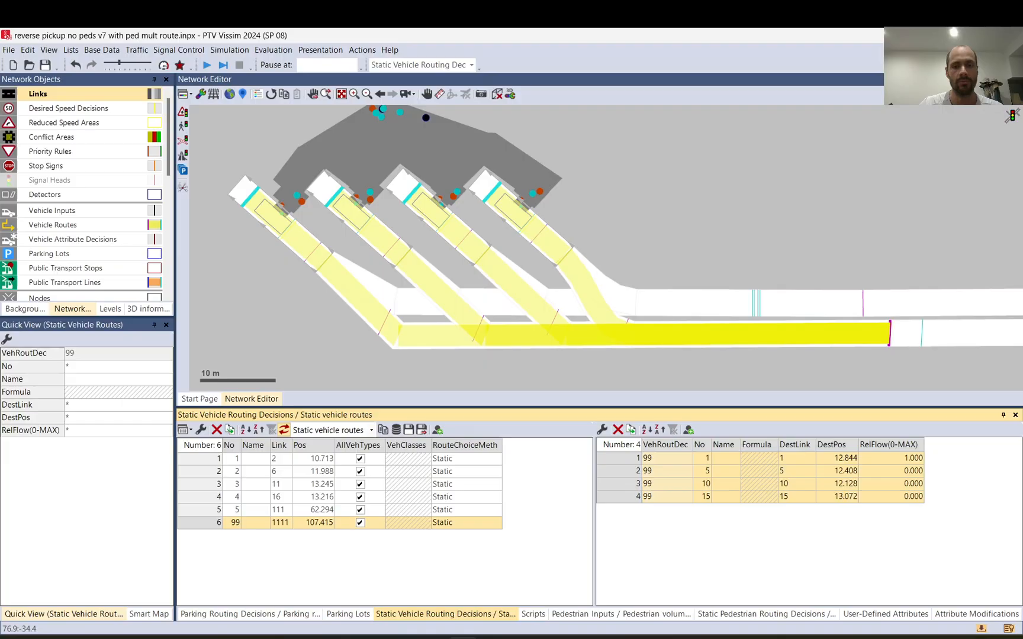
click(540, 202)
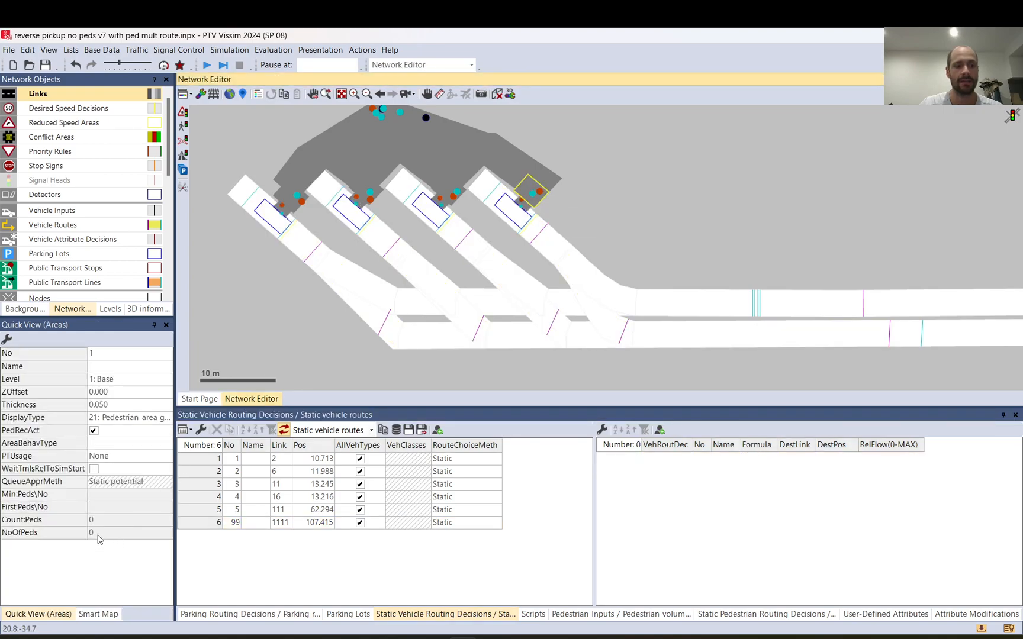
click(447, 188)
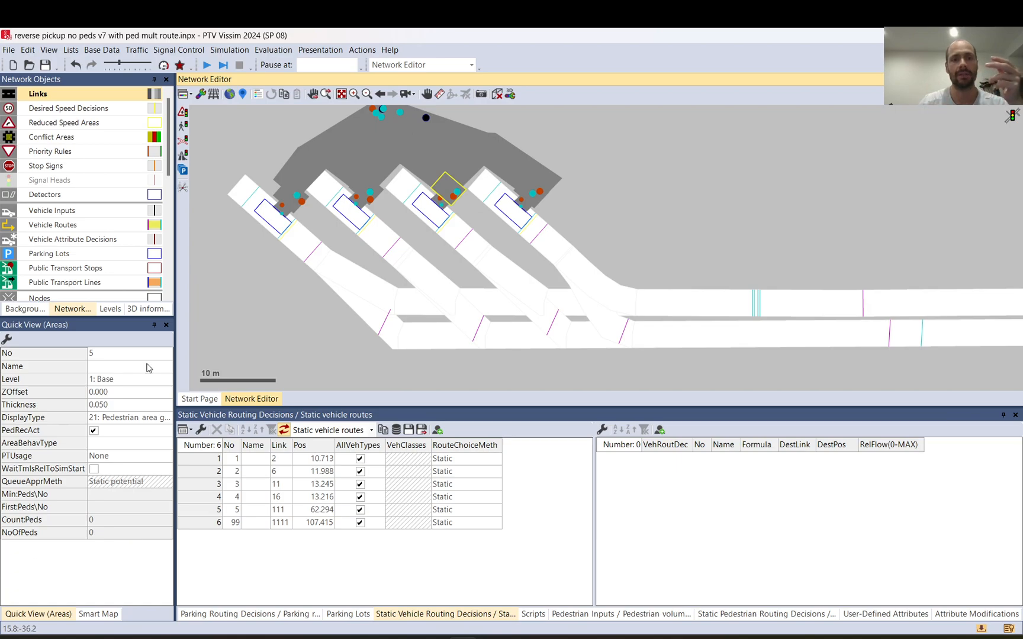
click(280, 200)
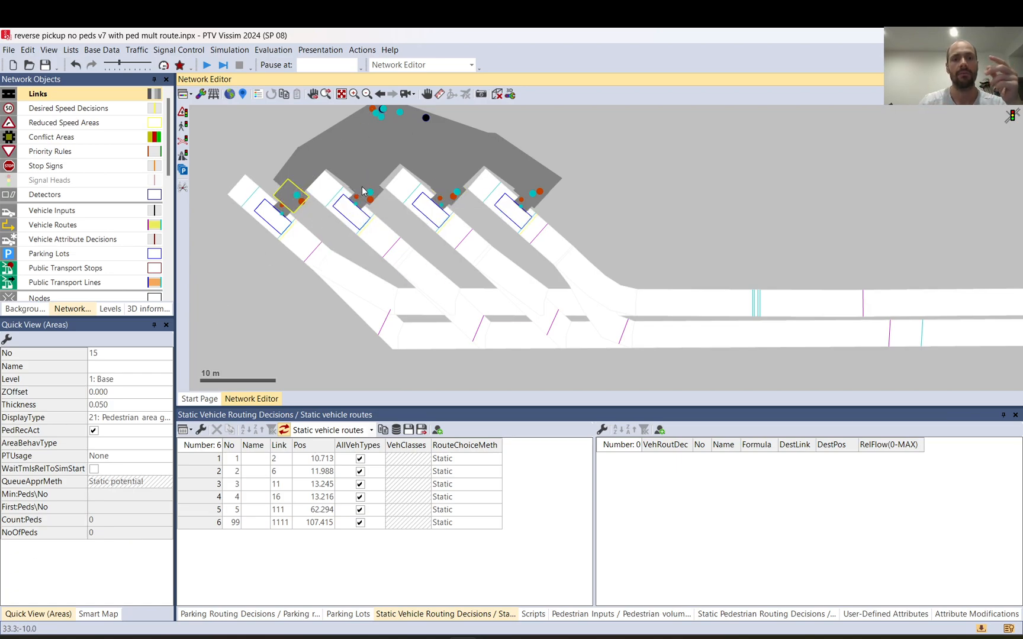
click(360, 183)
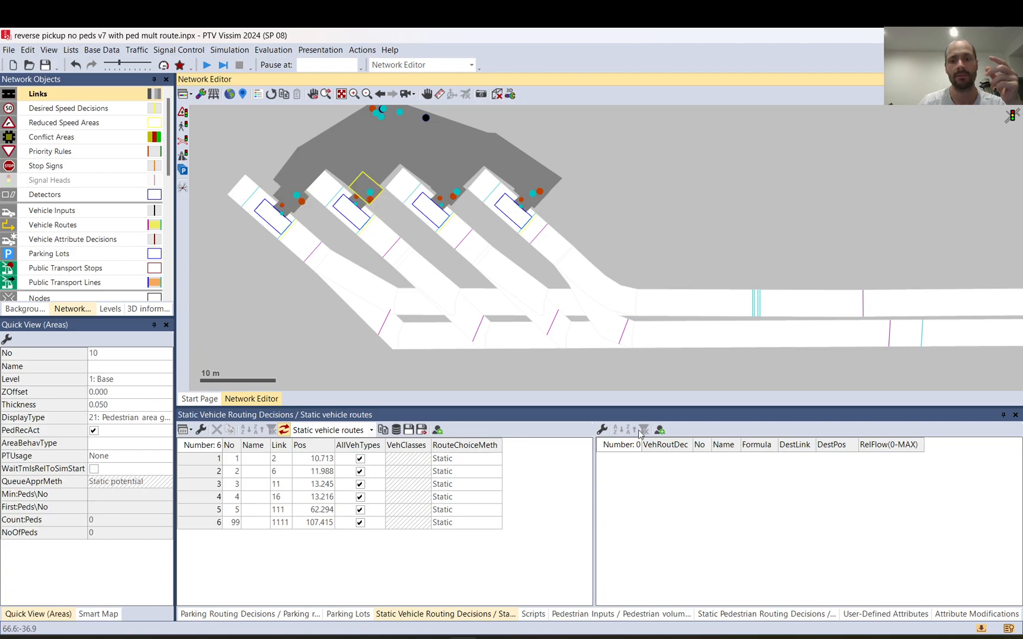
click(893, 344)
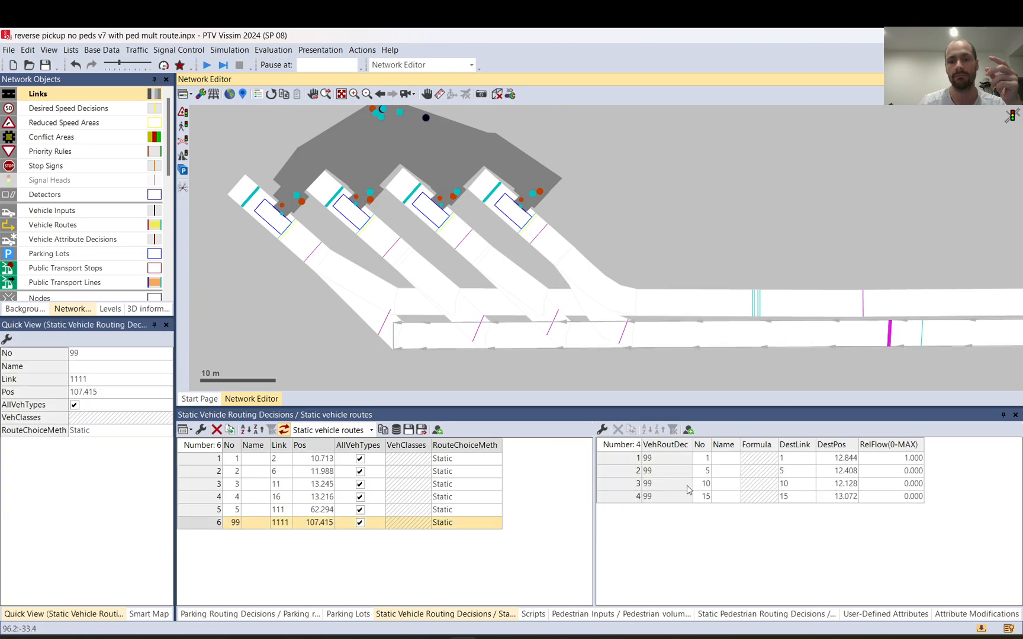
drag(621, 462, 623, 501)
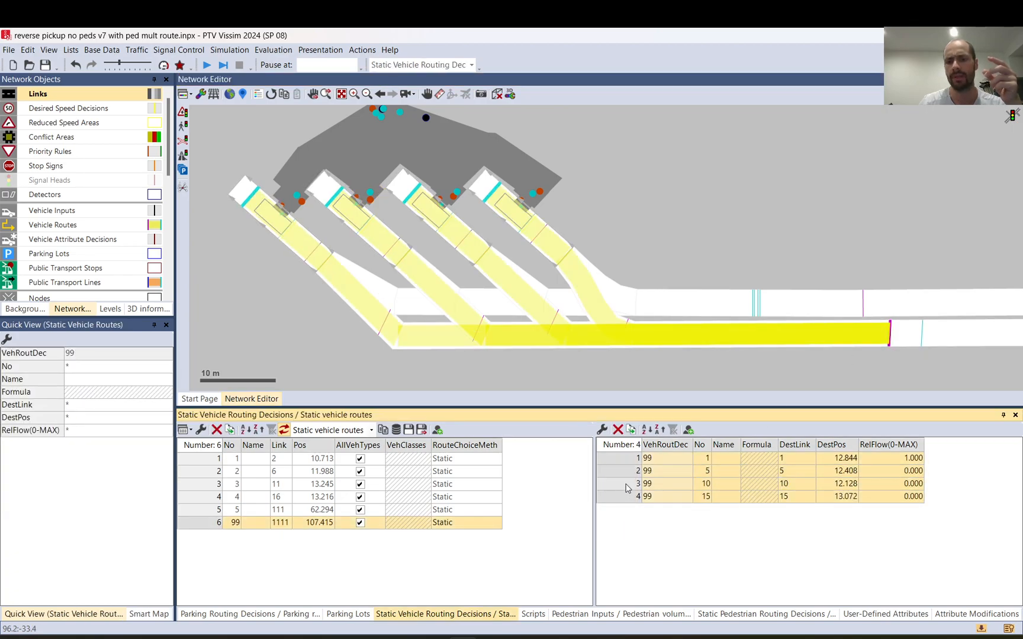
Step: Set the relative flow of decision 99's static route 10 to 1 and route 1 to 0
click(627, 486)
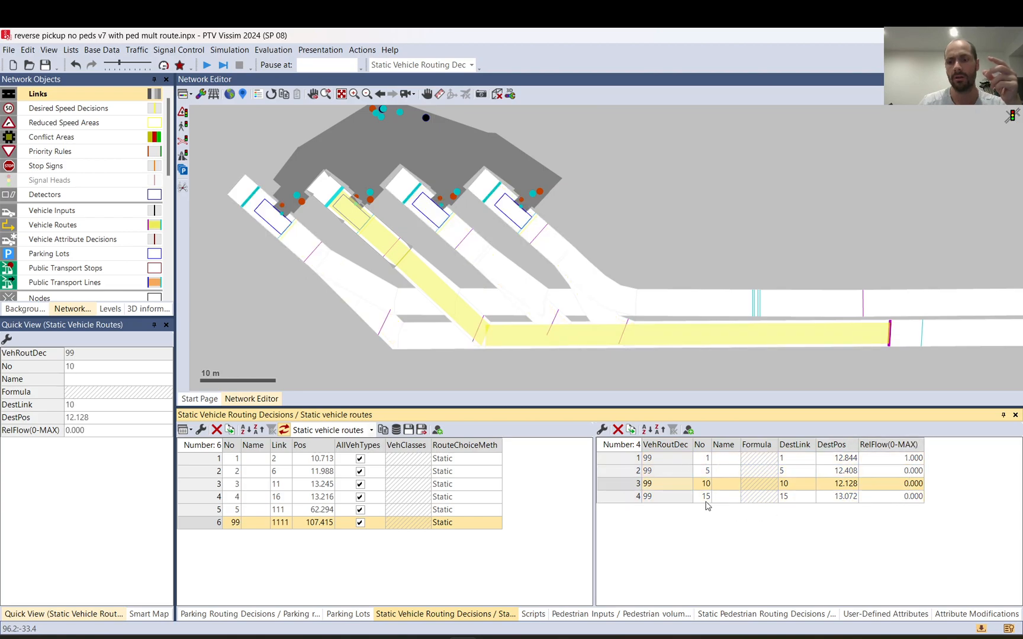
click(907, 486)
text(1)
key(Up)
key(Up)
text(0)
key(Down)
key(Down)
key(Down)
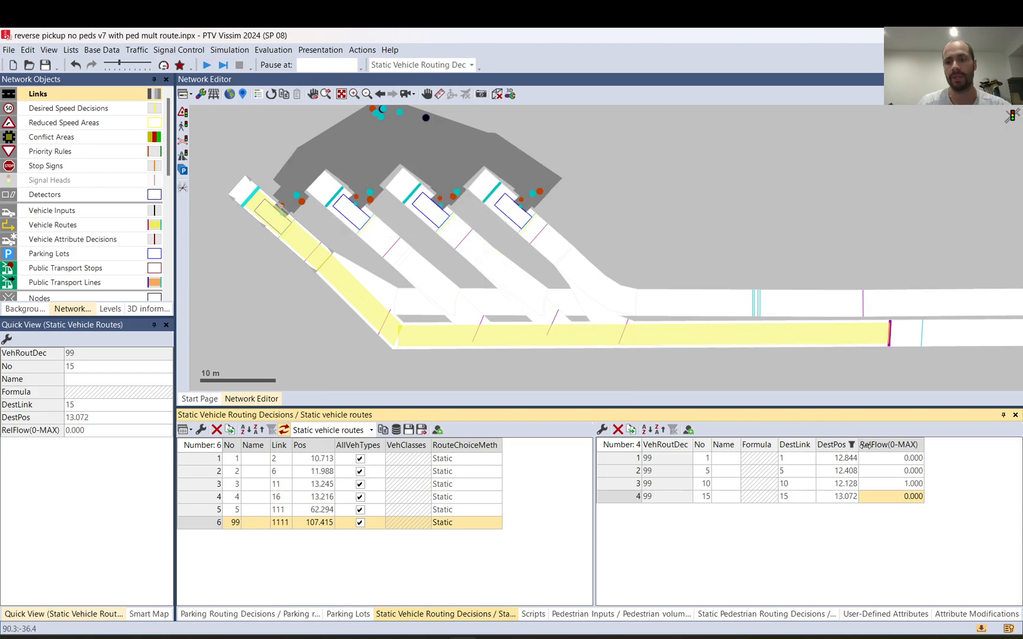
Step: Set the relative flow of decision 99's static route 1 to 1 and route 10 to 0
click(882, 459)
text(1)
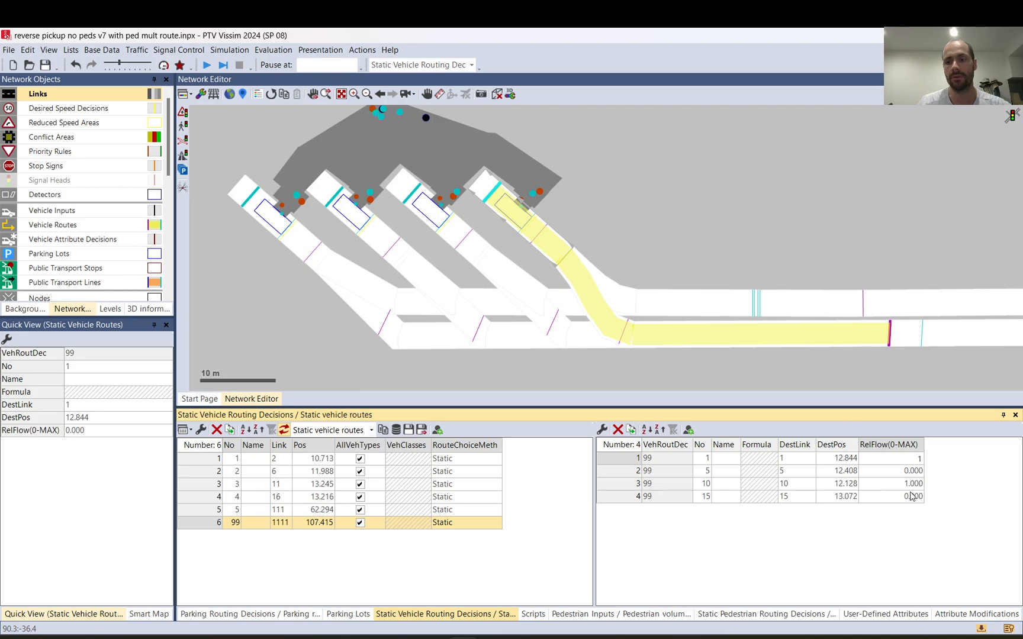
click(901, 483)
text(0)
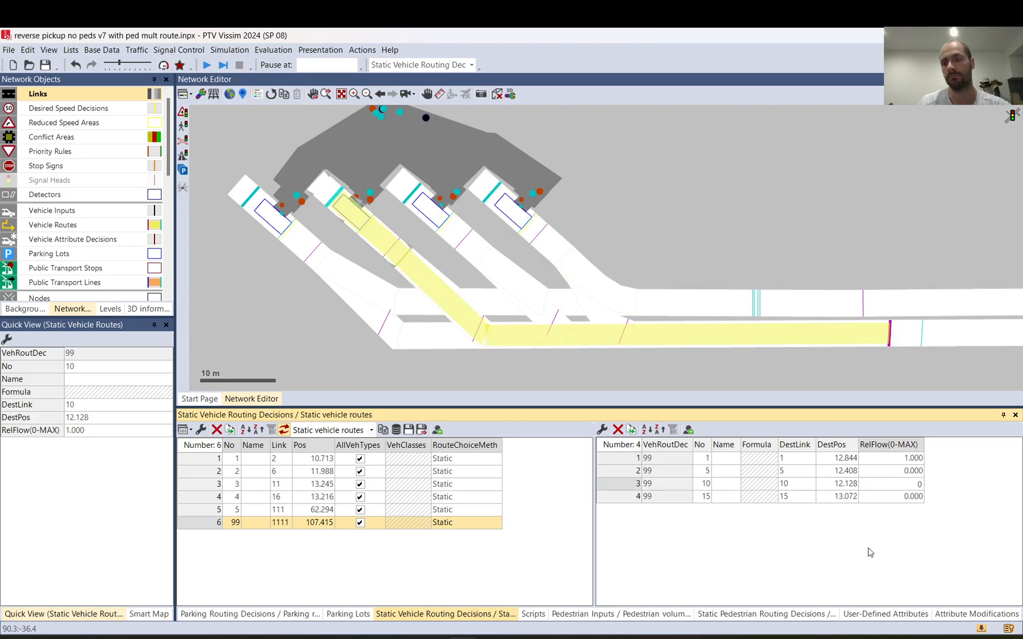
click(881, 500)
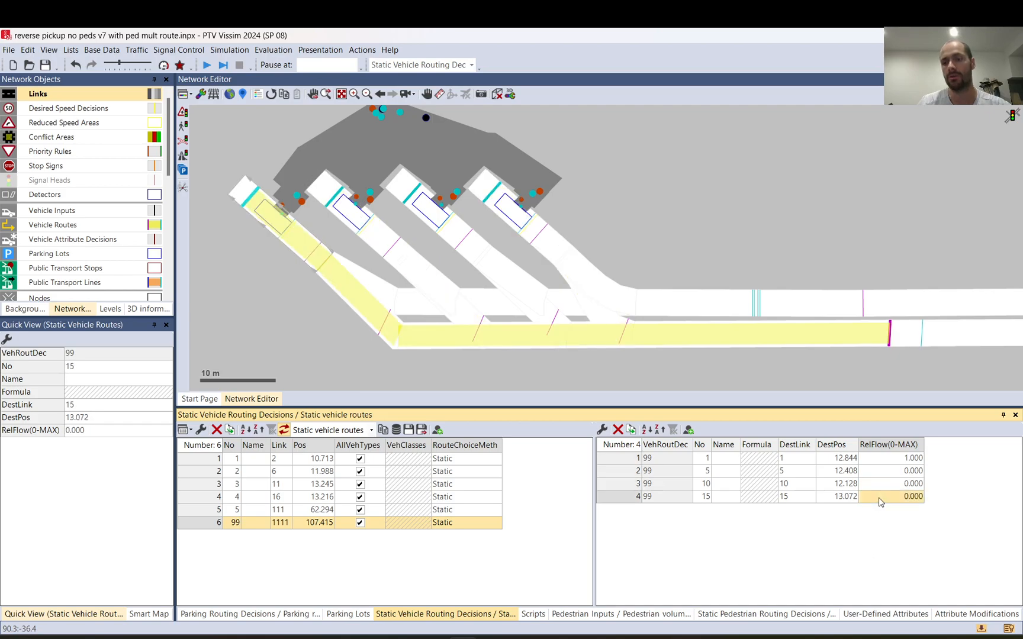
click(894, 461)
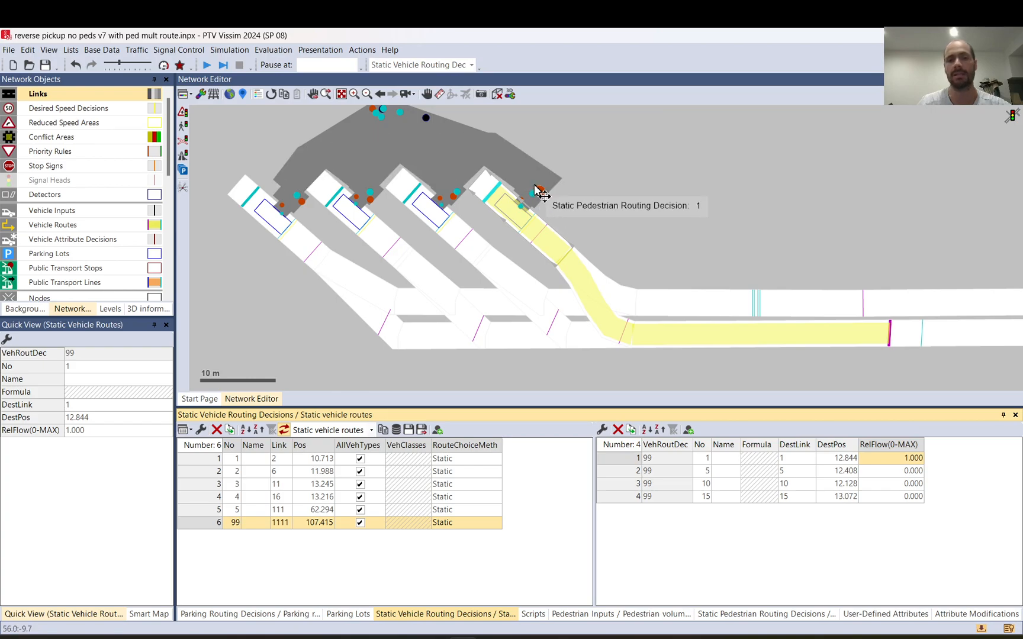